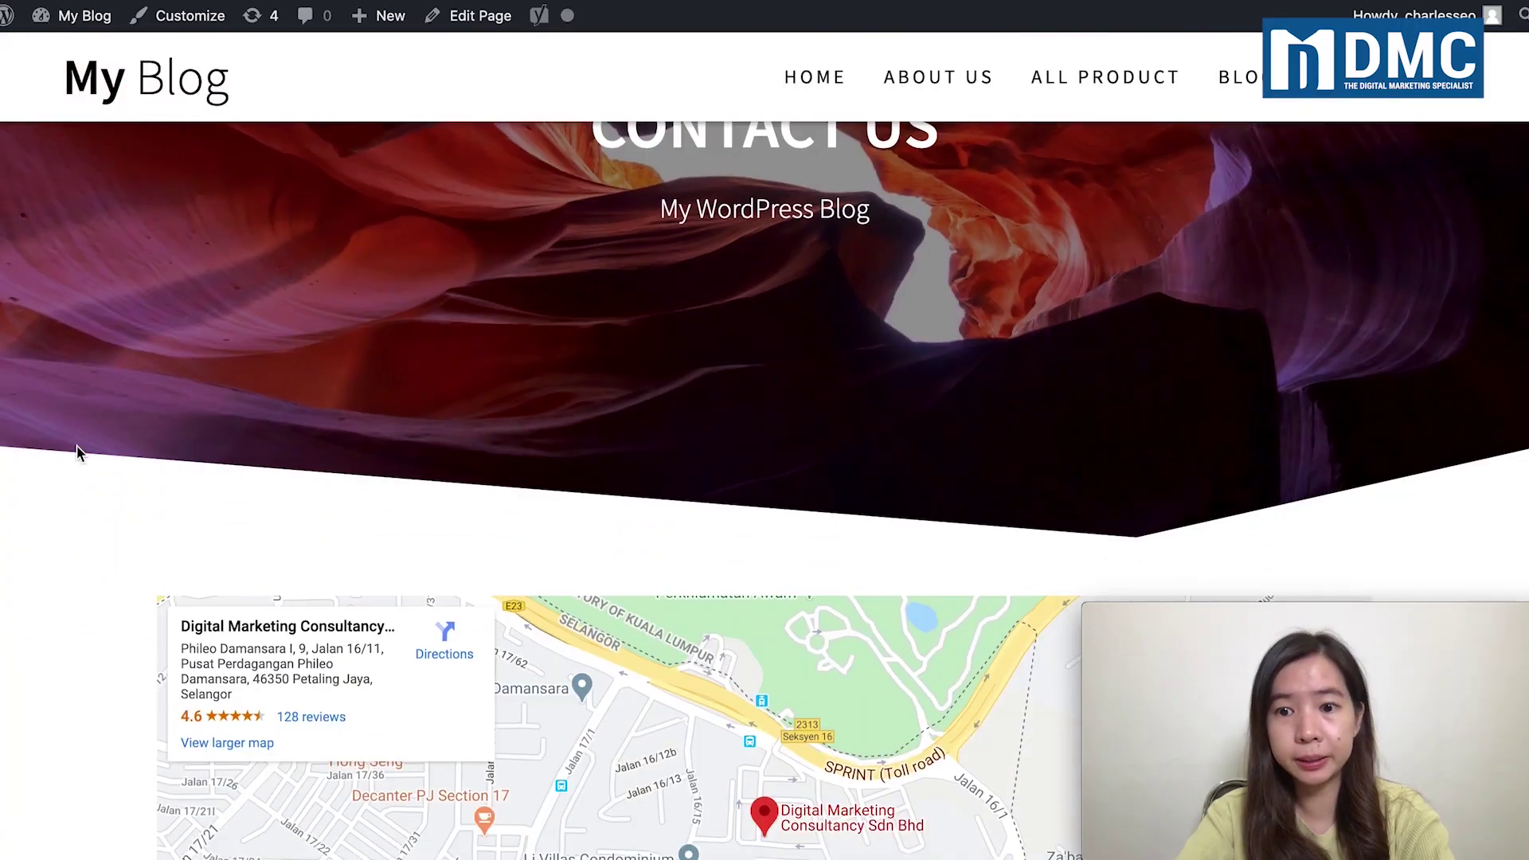
Examine the Contact Us page's map and its name, email, subject and message form fields
{"action": "scroll", "coordinate": [78, 454], "scroll_direction": "down", "scroll_amount": 4}
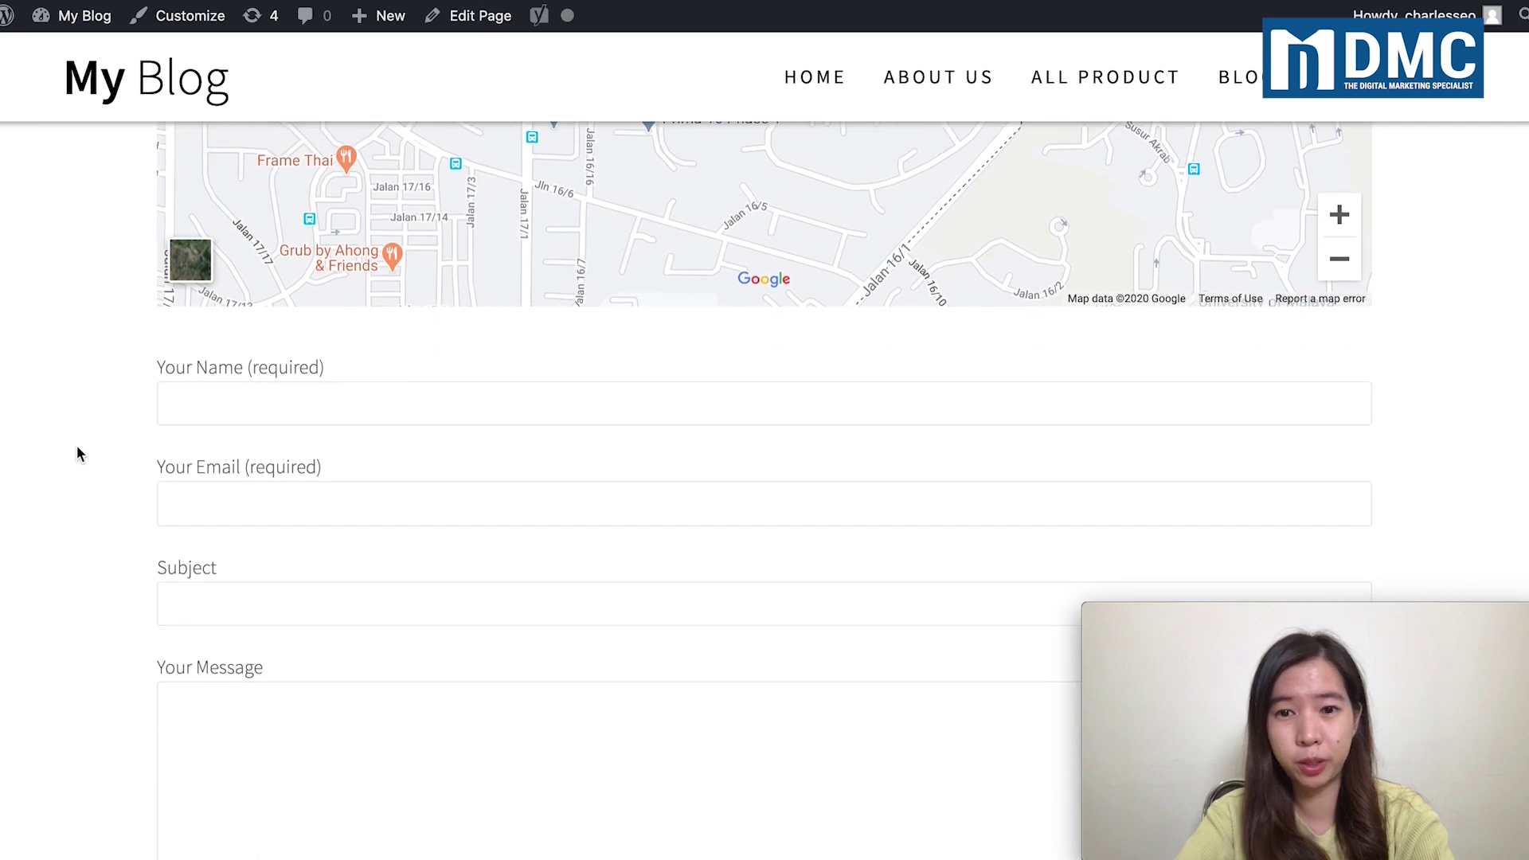
{"action": "scroll", "coordinate": [77, 454], "scroll_direction": "up", "scroll_amount": 2}
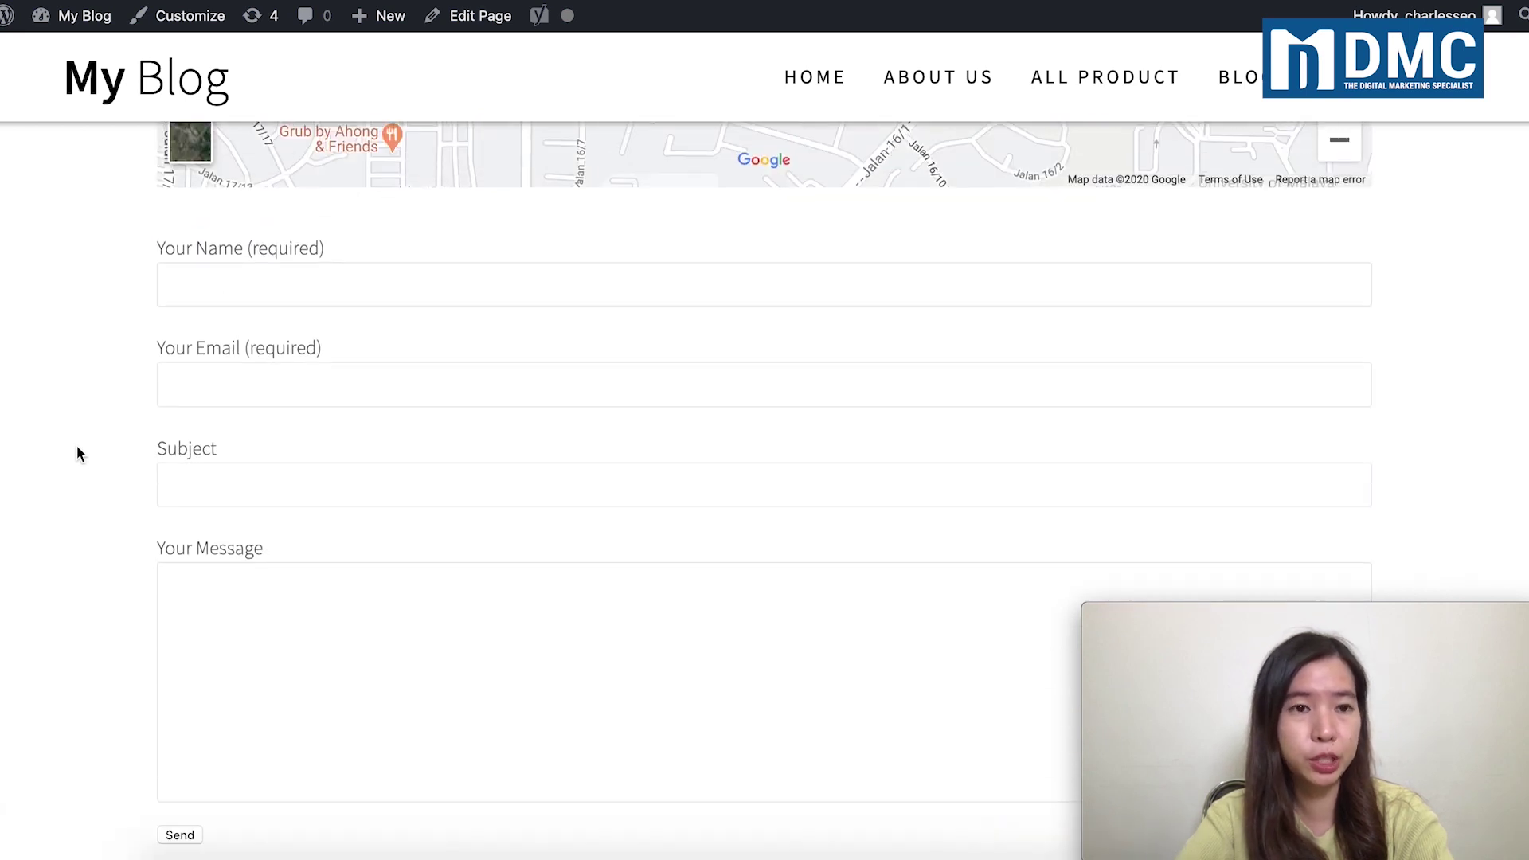
{"action": "scroll", "coordinate": [77, 453], "scroll_direction": "down", "scroll_amount": 3}
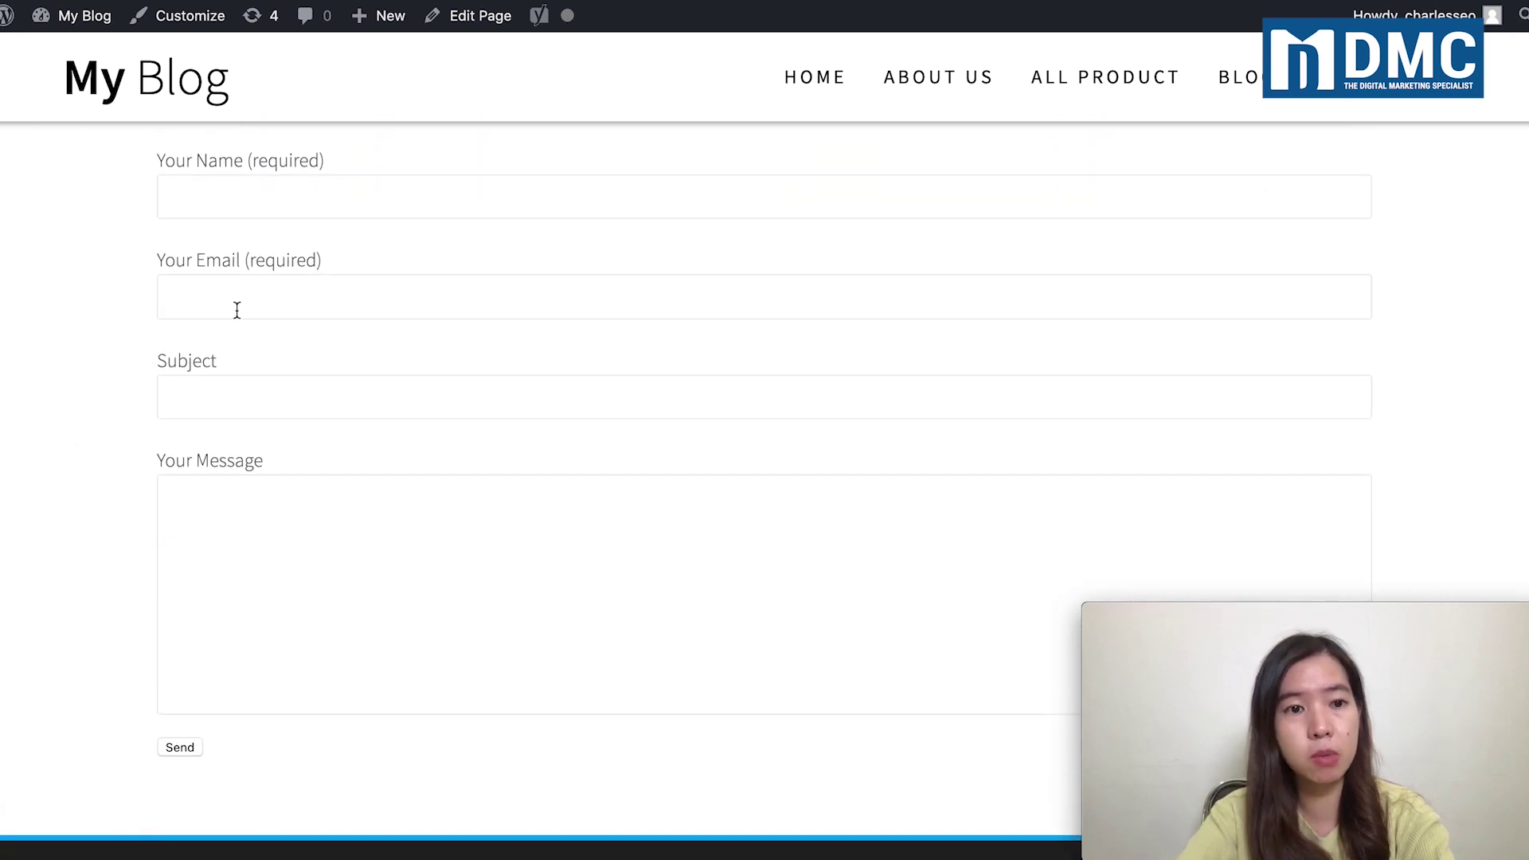
{"action": "scroll", "coordinate": [225, 558], "scroll_direction": "down", "scroll_amount": 2}
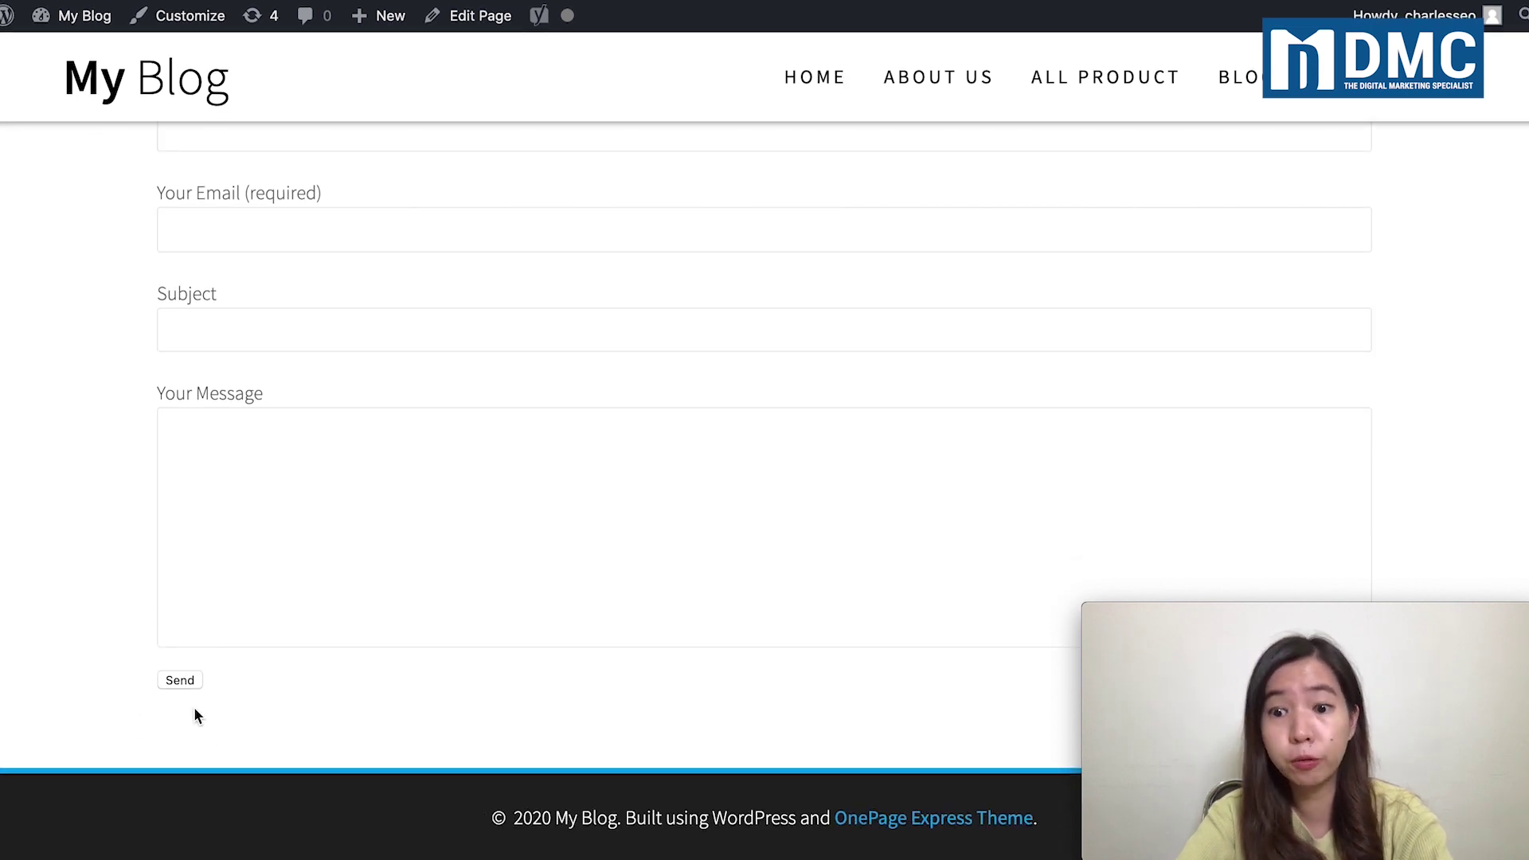
{"action": "scroll", "coordinate": [88, 499], "scroll_direction": "up", "scroll_amount": 4}
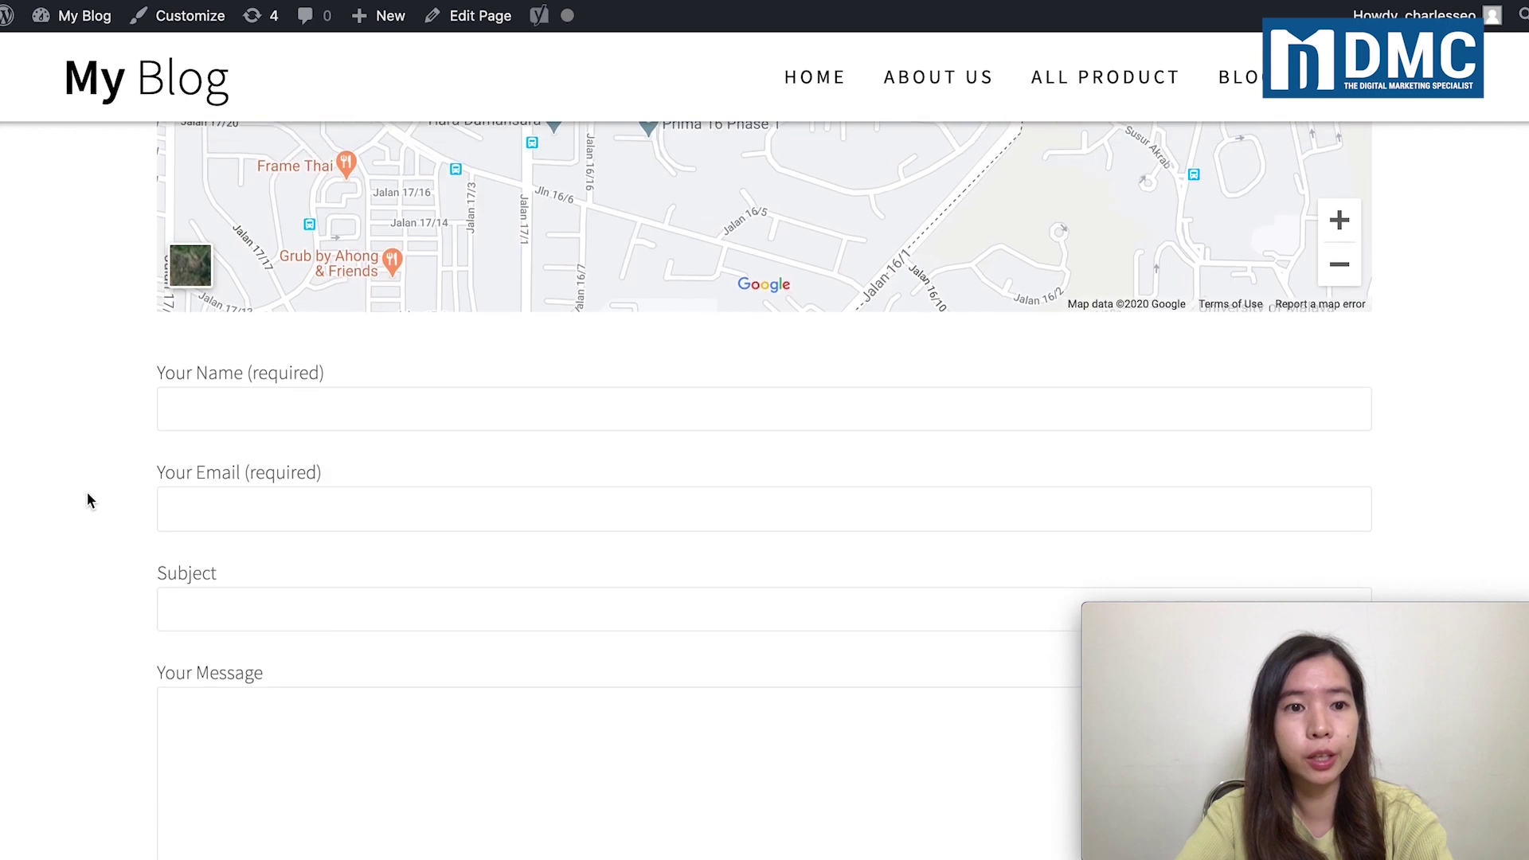
{"action": "scroll", "coordinate": [87, 499], "scroll_direction": "up", "scroll_amount": 2}
{"action": "scroll", "coordinate": [88, 494], "scroll_direction": "up", "scroll_amount": 4}
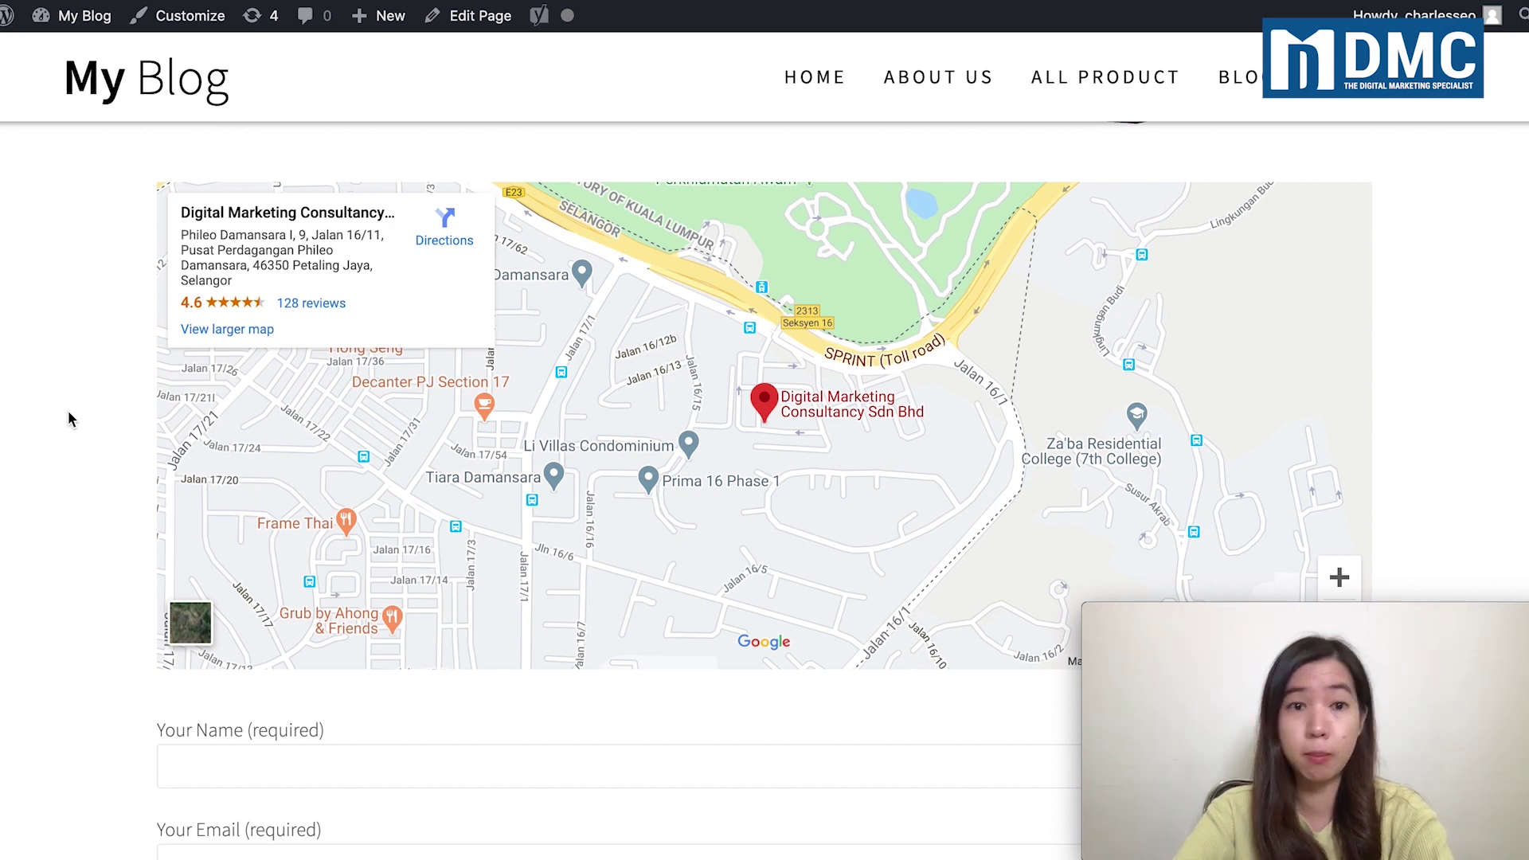
{"action": "scroll", "coordinate": [70, 420], "scroll_direction": "up", "scroll_amount": 1}
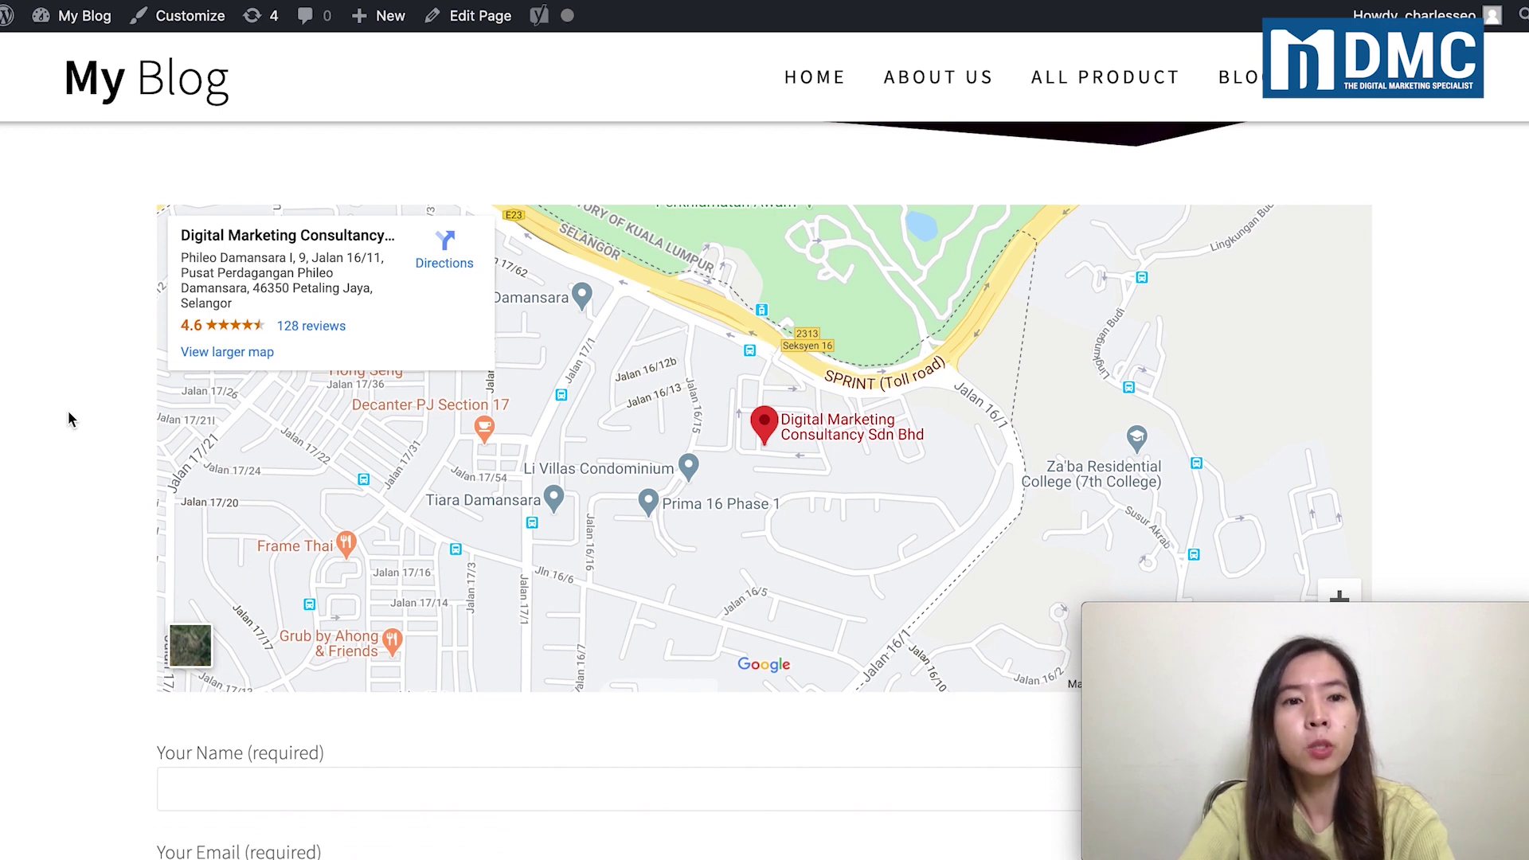
{"action": "scroll", "coordinate": [70, 420], "scroll_direction": "down", "scroll_amount": 10}
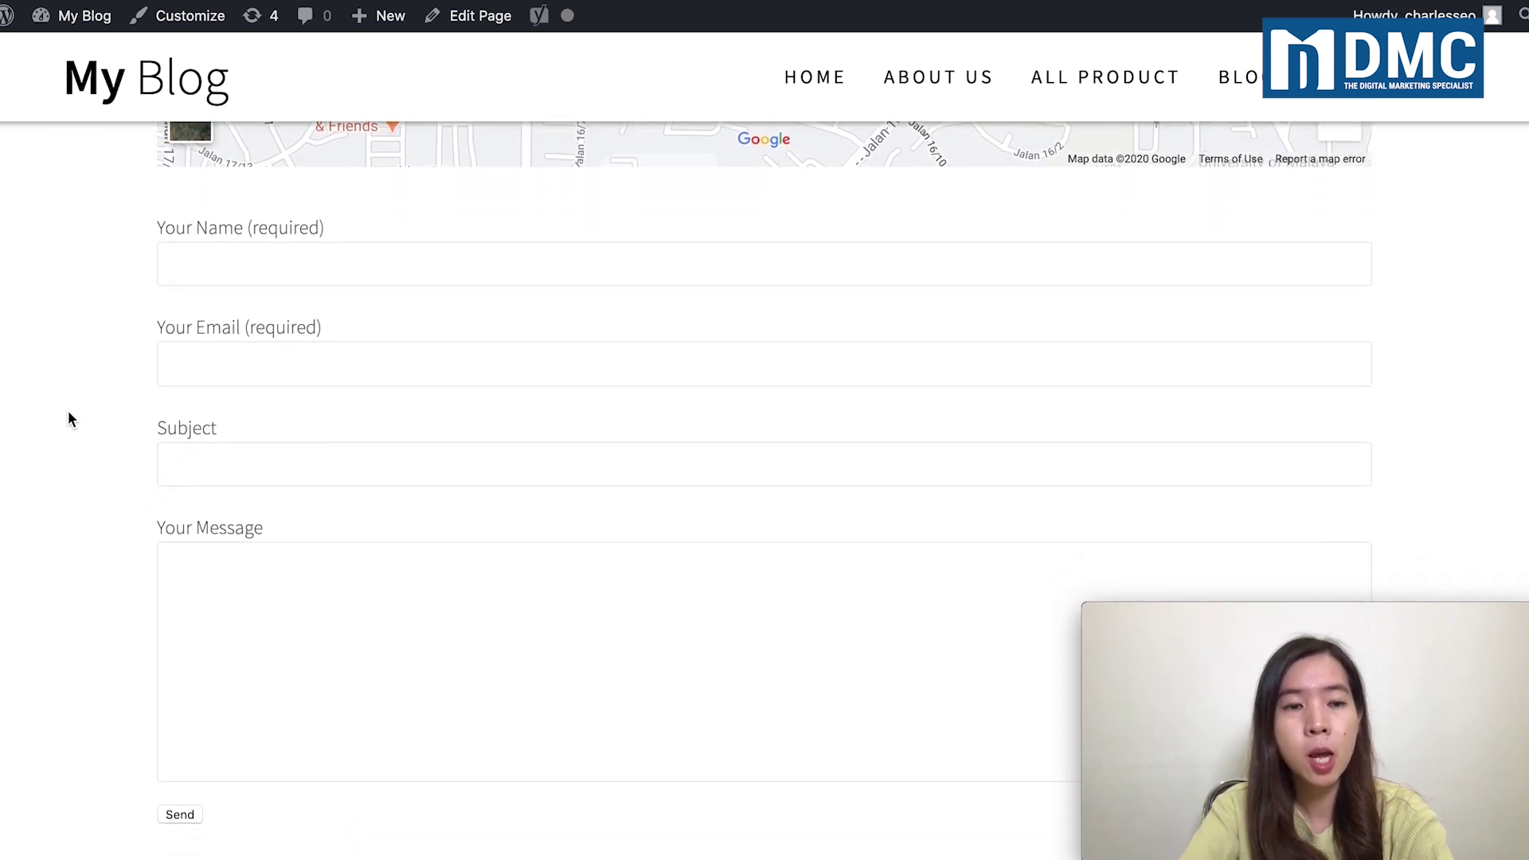
{"action": "scroll", "coordinate": [69, 420], "scroll_direction": "down", "scroll_amount": 1}
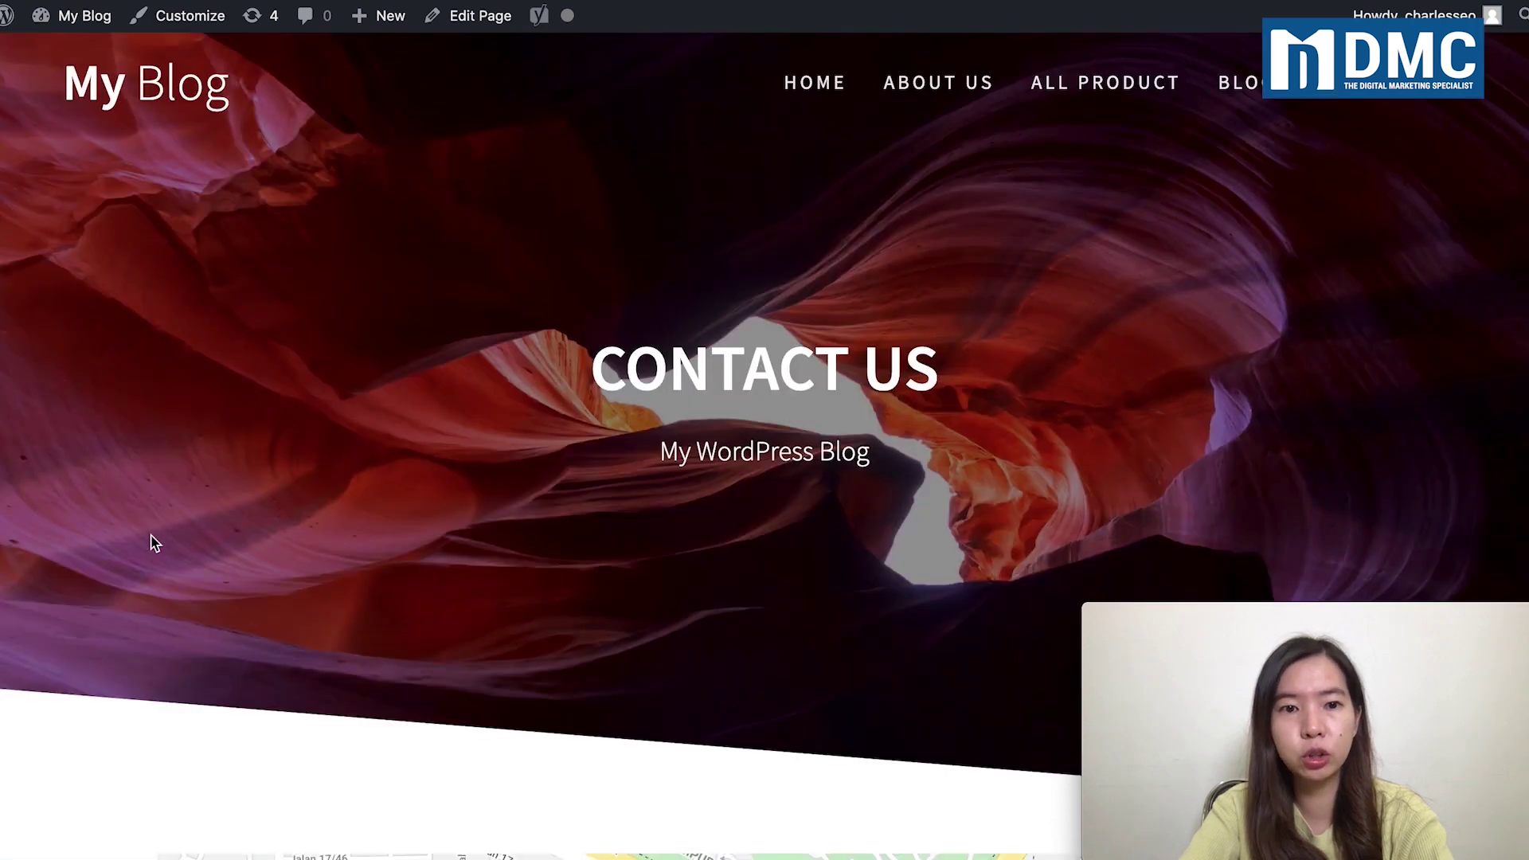
Examine the example contact page's Upload Your File field, opening its file chooser and cancelling it
{"action": "scroll", "coordinate": [154, 544], "scroll_direction": "down", "scroll_amount": 15}
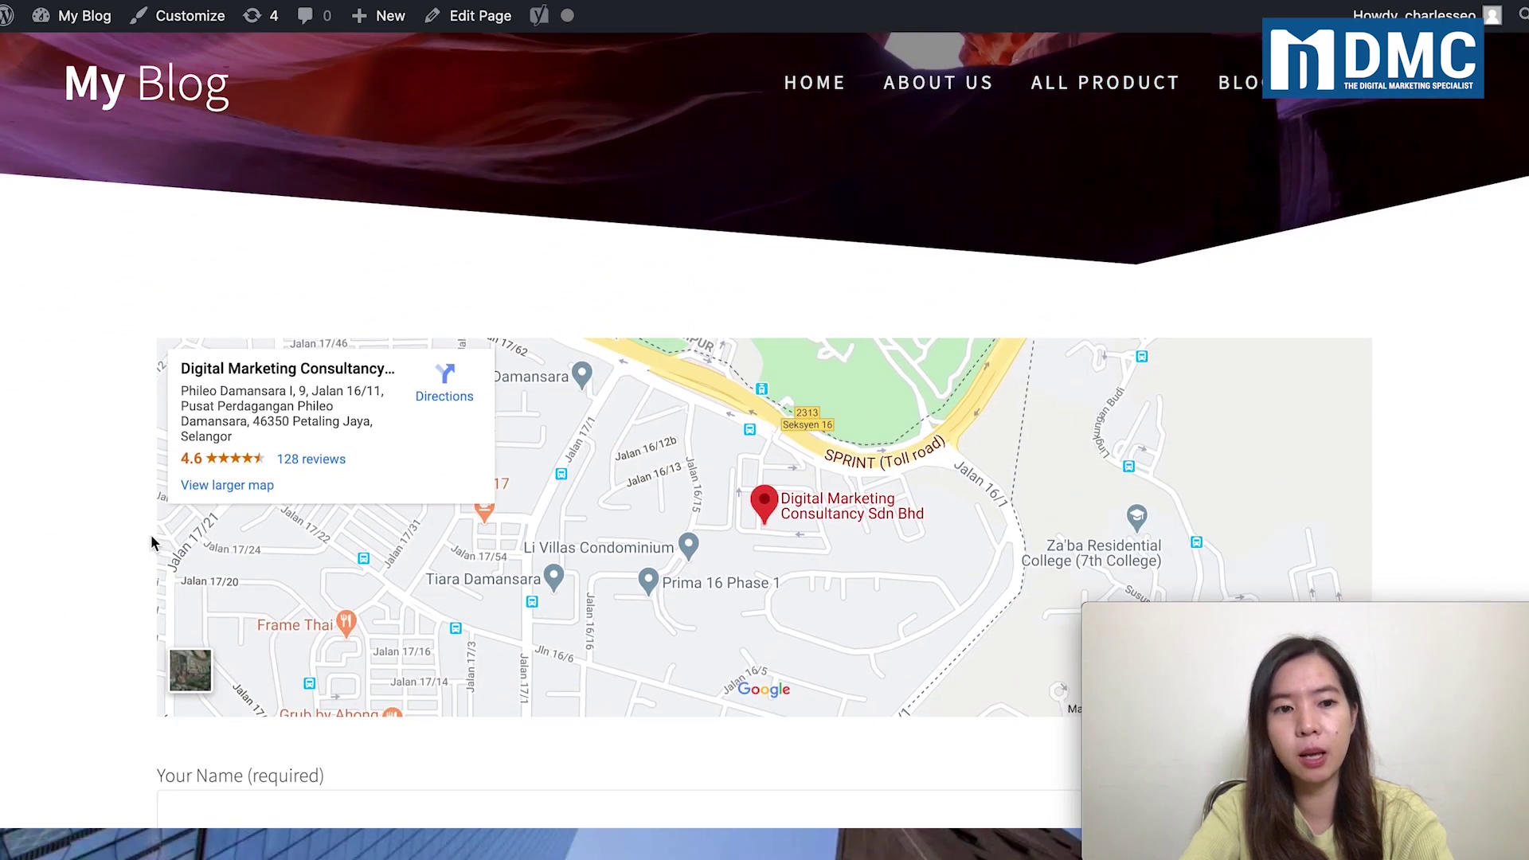
{"action": "scroll", "coordinate": [153, 544], "scroll_direction": "down", "scroll_amount": 2}
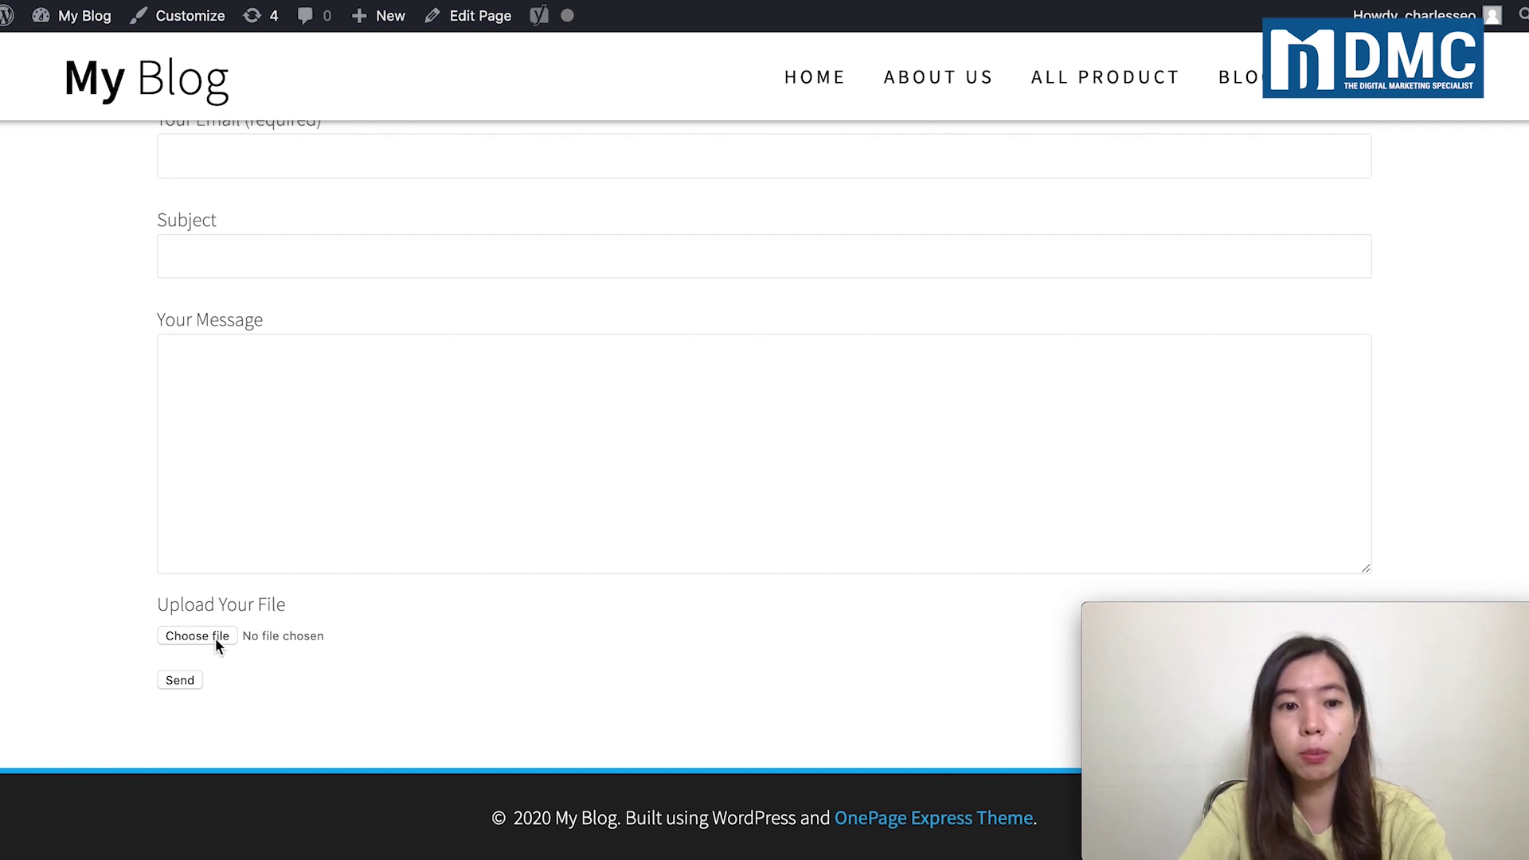
{"action": "left_click", "coordinate": [216, 641]}
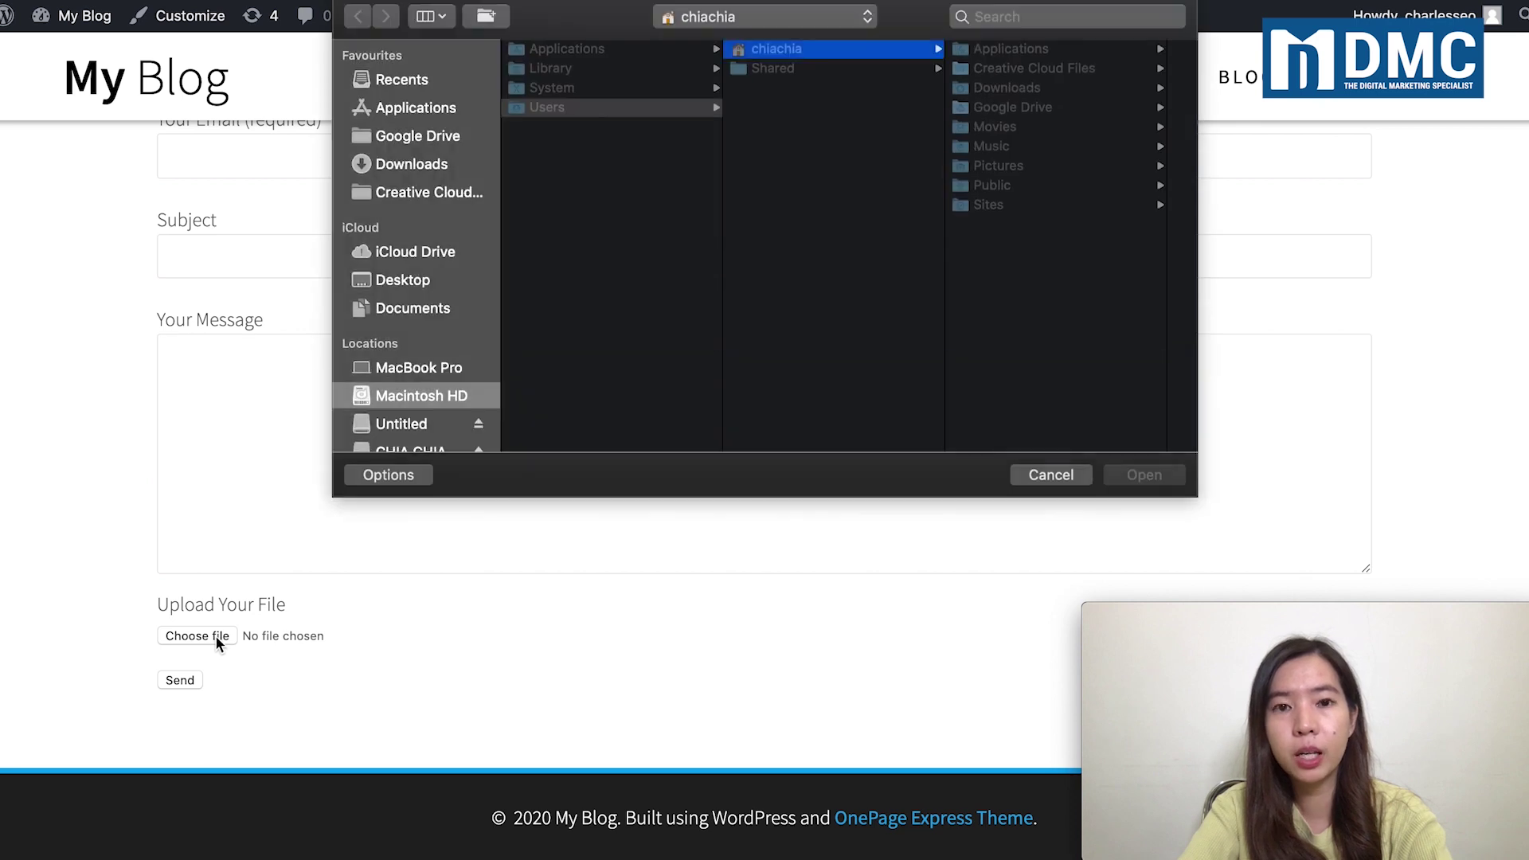
{"action": "left_click", "coordinate": [1051, 475]}
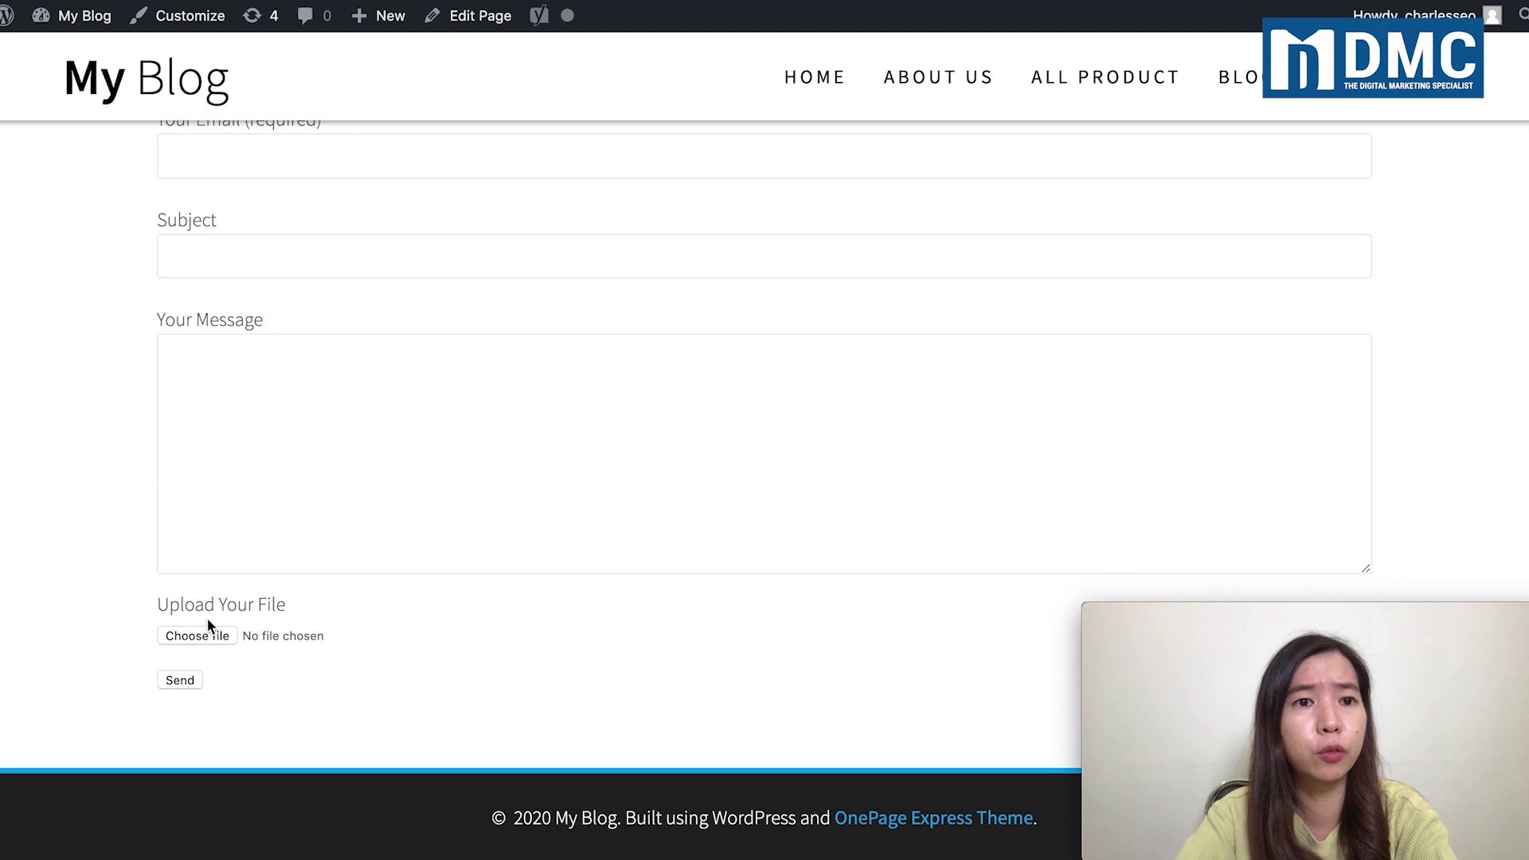
{"action": "scroll", "coordinate": [207, 618], "scroll_direction": "up", "scroll_amount": 10}
{"action": "scroll", "coordinate": [170, 510], "scroll_direction": "up", "scroll_amount": 5}
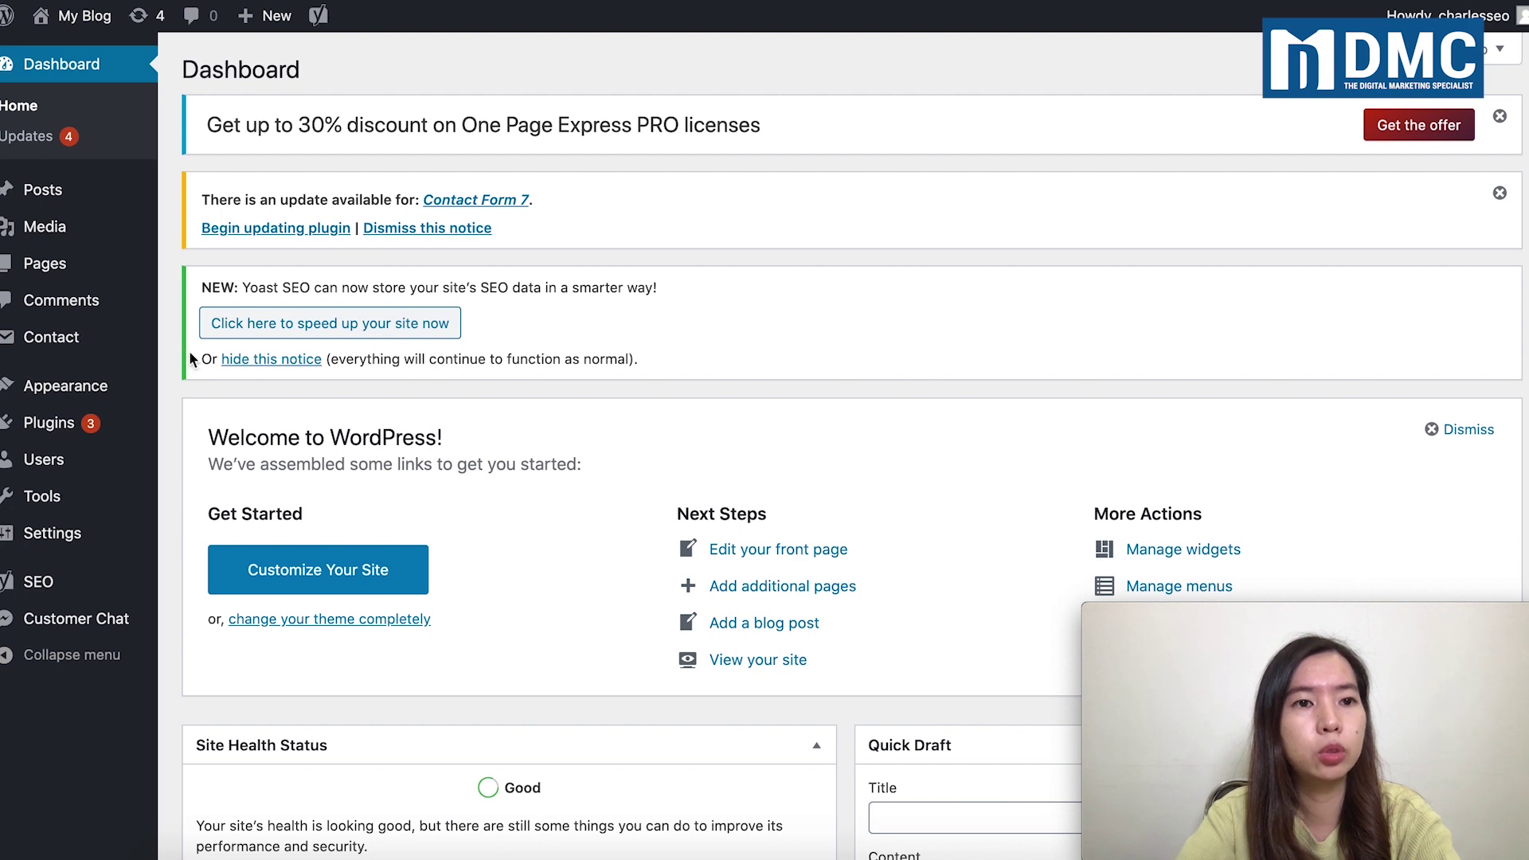
Open the Contact Us form for editing from the WordPress list of contact forms
{"action": "scroll", "coordinate": [189, 363], "scroll_direction": "down", "scroll_amount": 3}
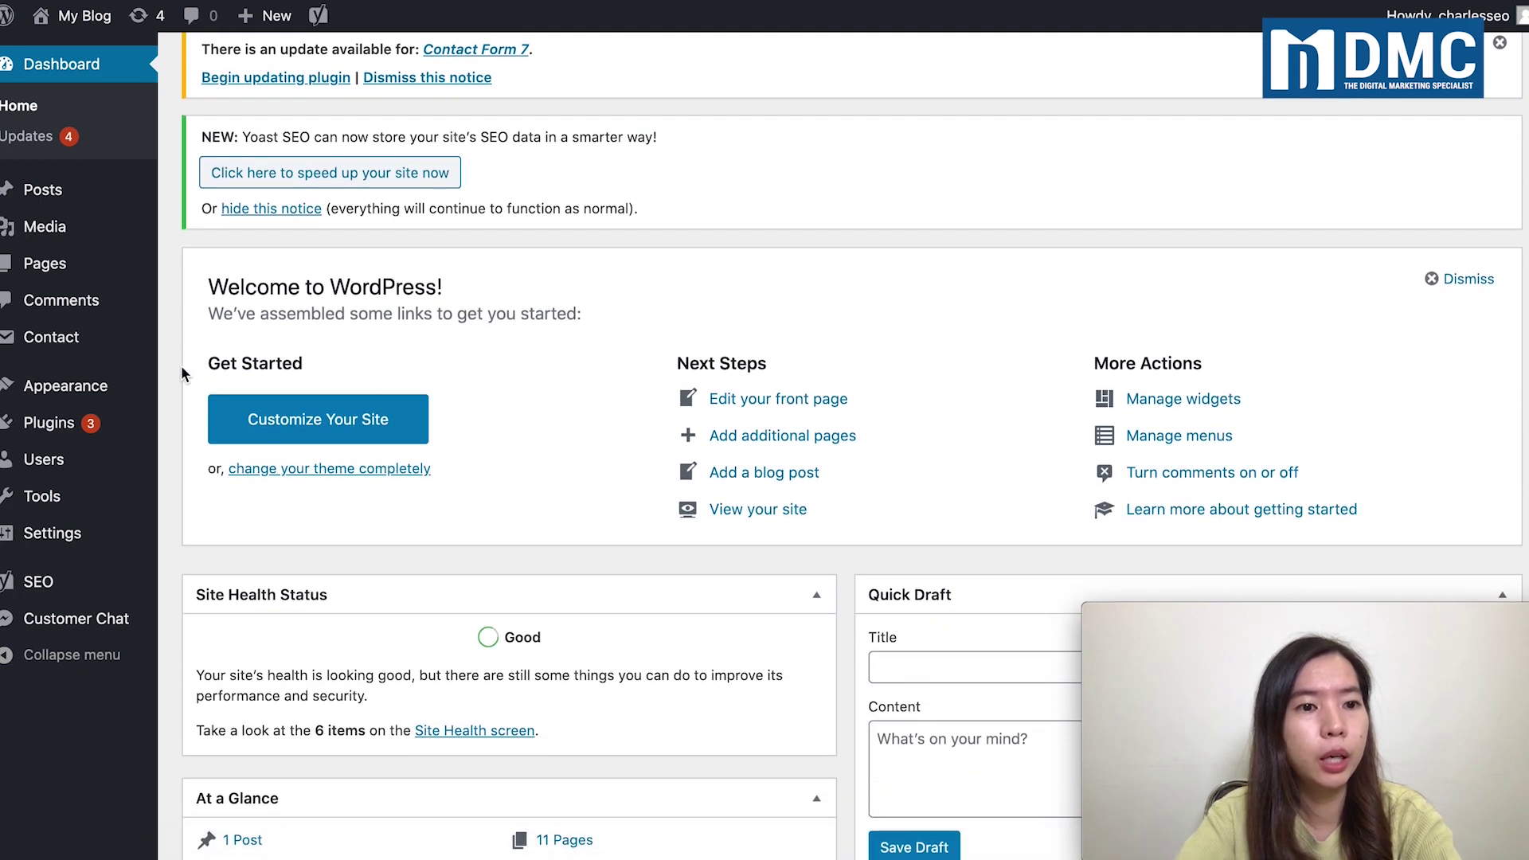
{"action": "mouse_move", "coordinate": [73, 341]}
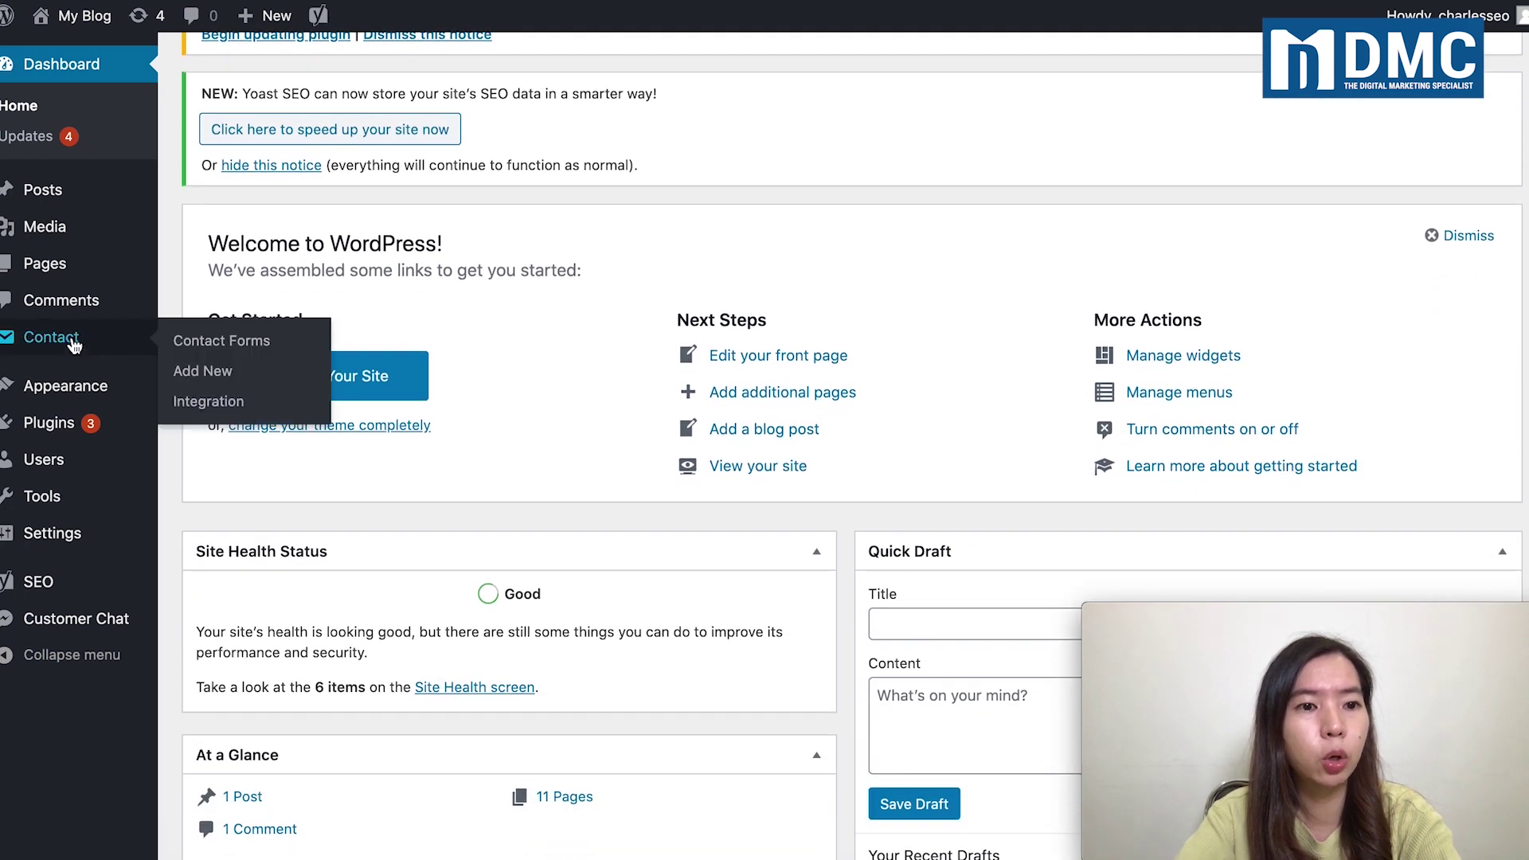
{"action": "left_click", "coordinate": [221, 343]}
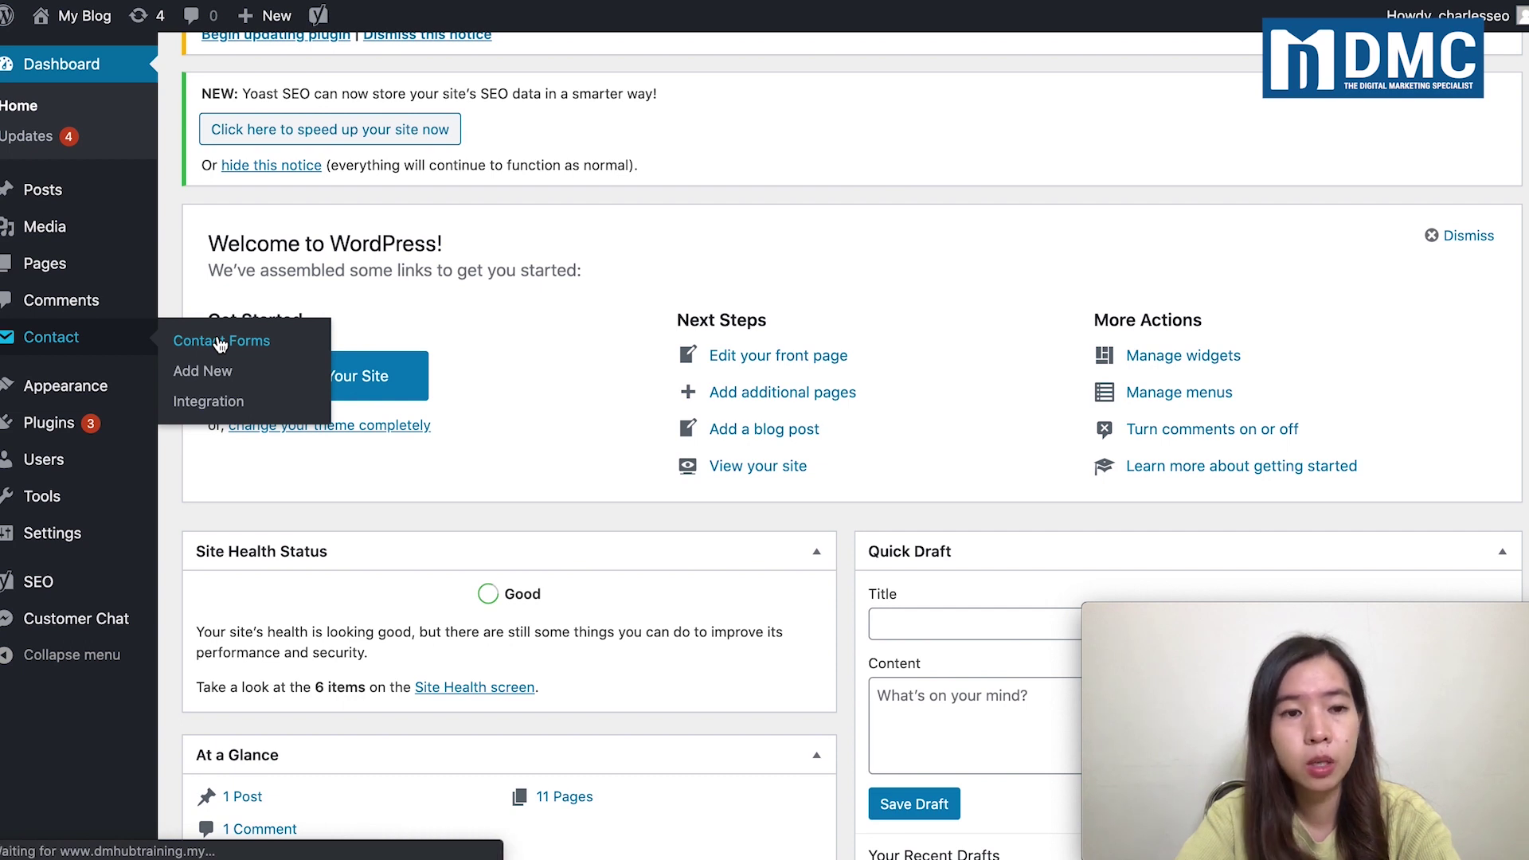
{"action": "scroll", "coordinate": [188, 475], "scroll_direction": "down", "scroll_amount": 1}
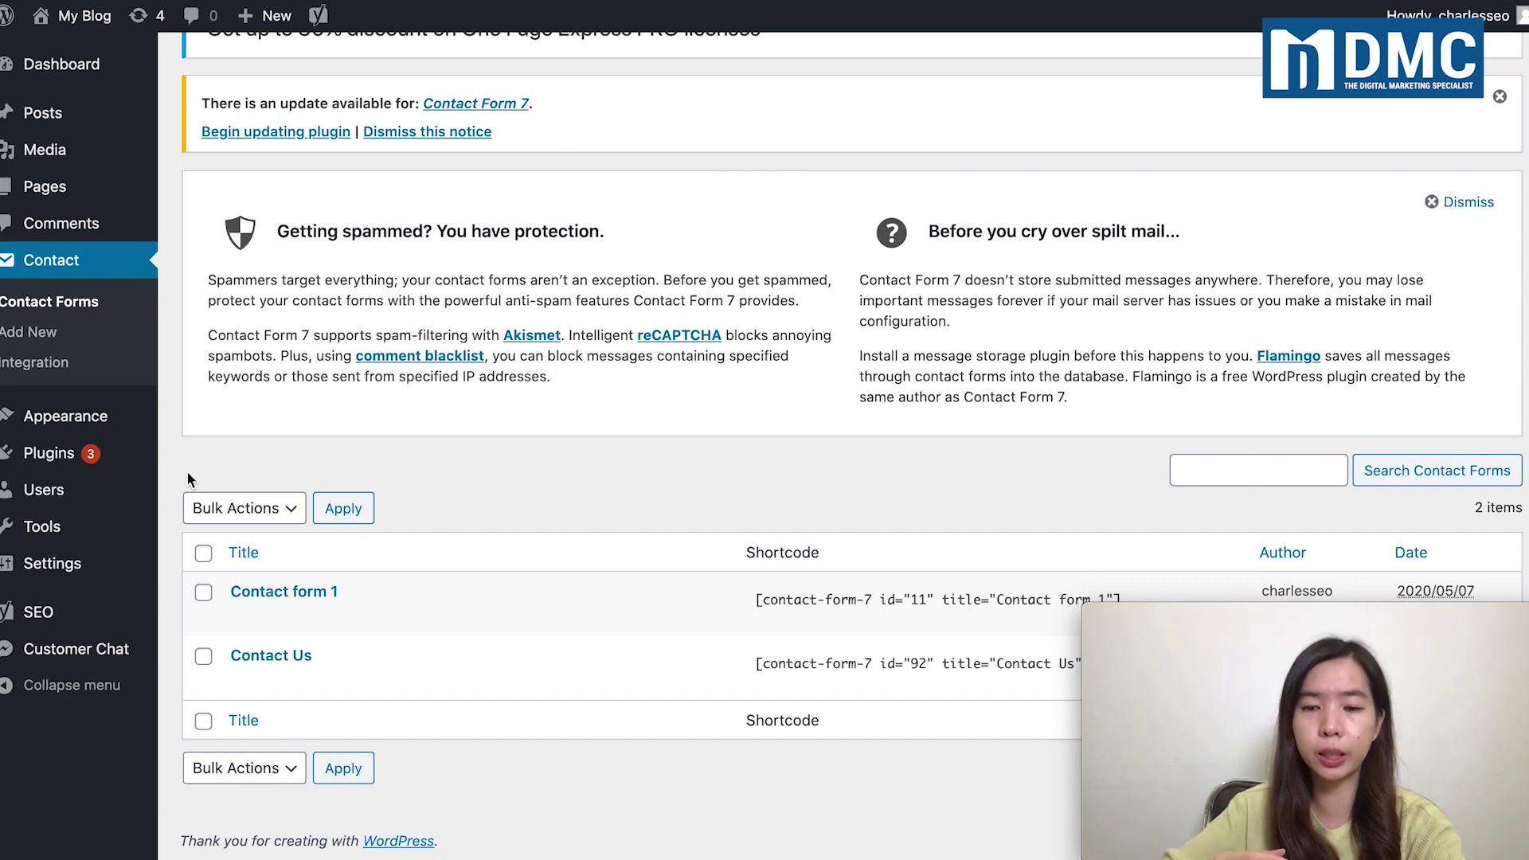
{"action": "left_click", "coordinate": [94, 298]}
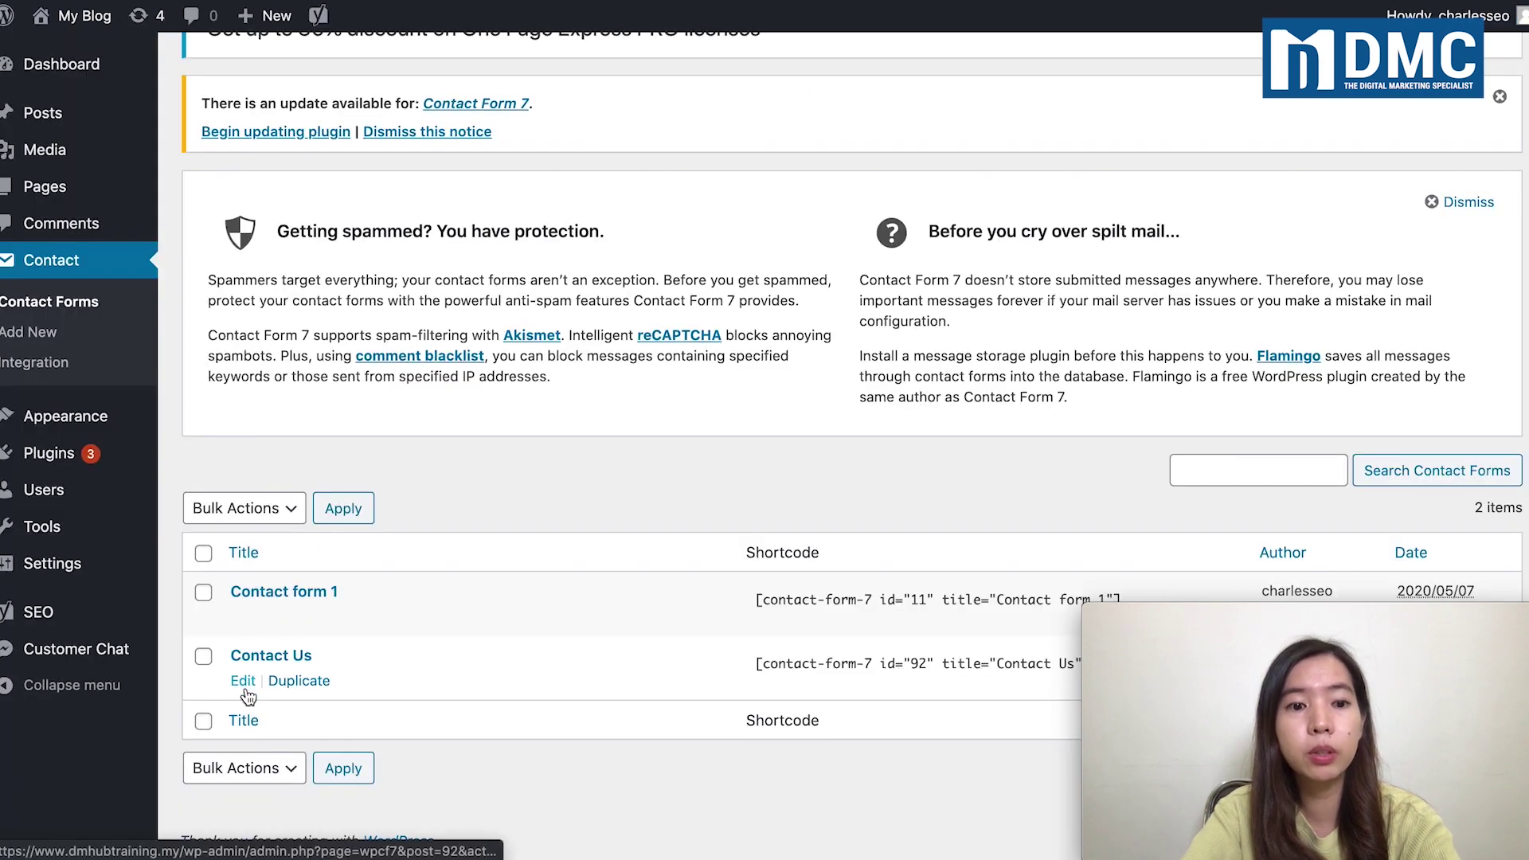
{"action": "left_click", "coordinate": [243, 684]}
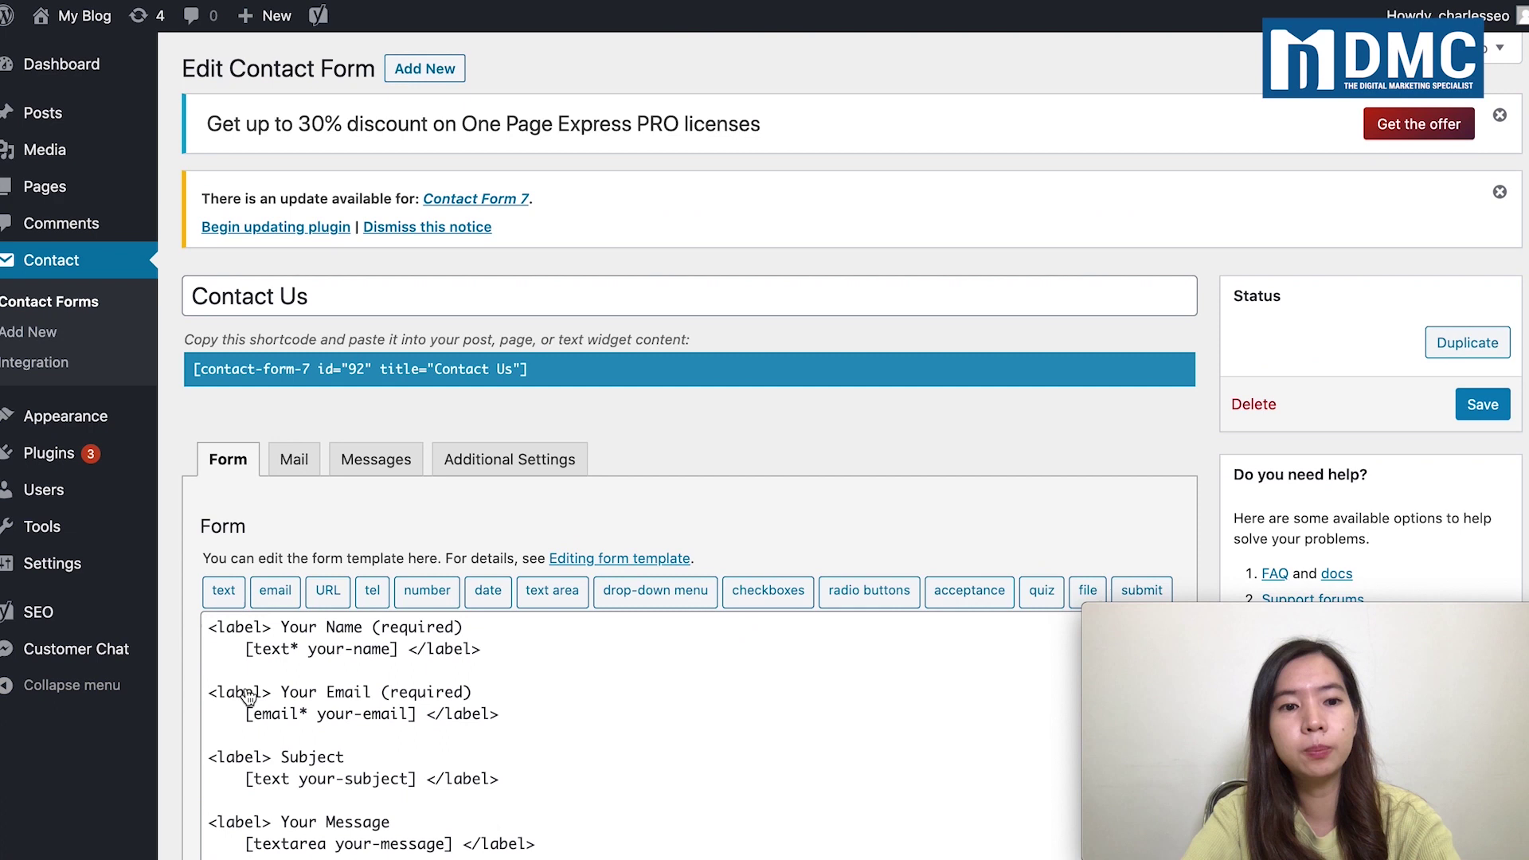
Compare the name and email labels in the form template with the fields on the example contact page
{"action": "scroll", "coordinate": [247, 697], "scroll_direction": "down", "scroll_amount": 2}
{"action": "scroll", "coordinate": [248, 697], "scroll_direction": "down", "scroll_amount": 3}
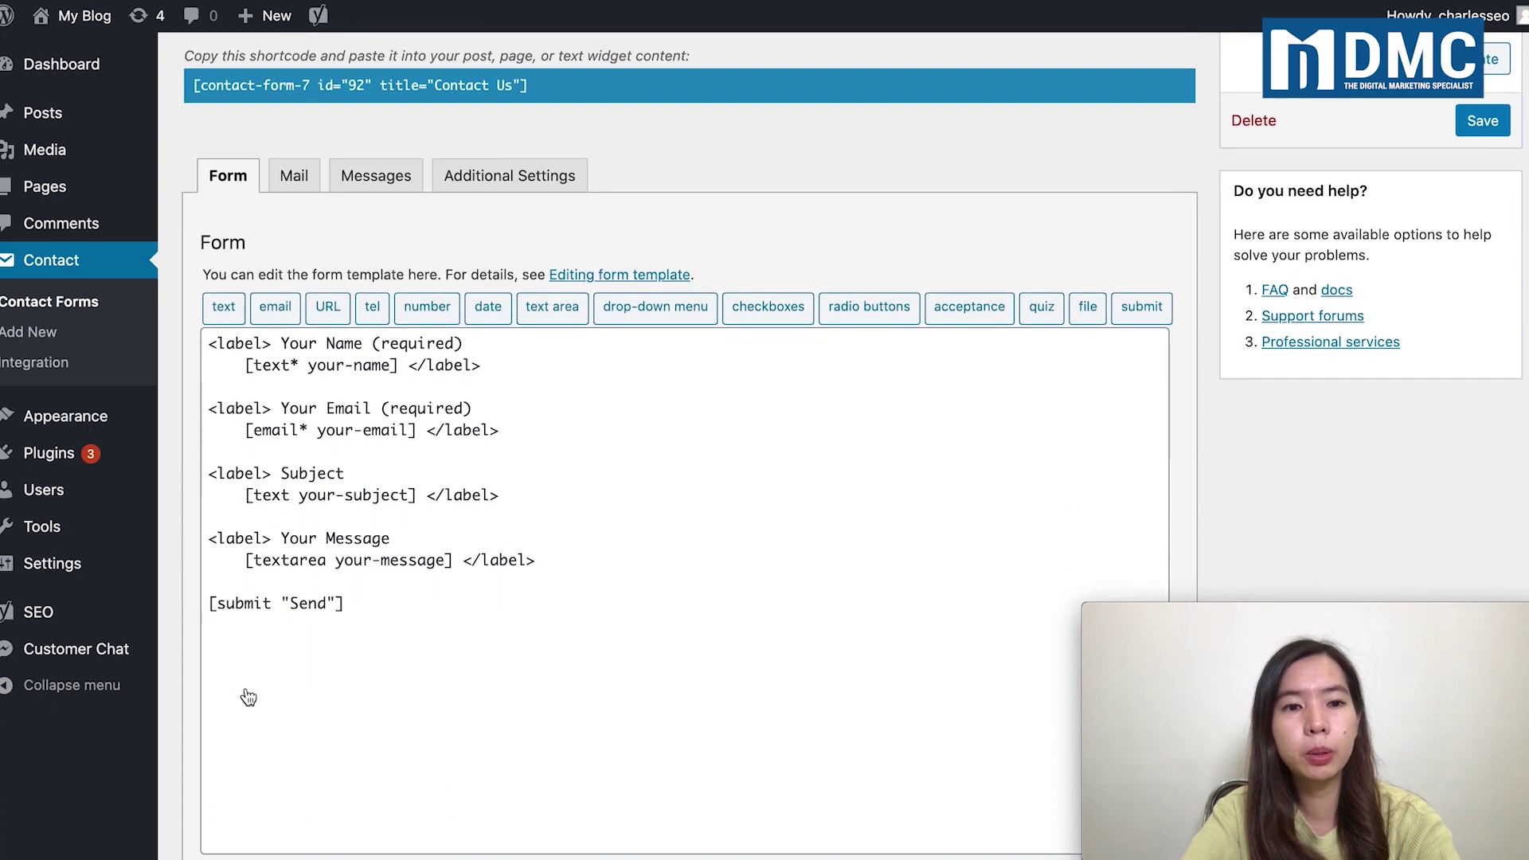
{"action": "left_click_drag", "start_coordinate": [282, 343], "coordinate": [424, 343]}
{"action": "left_click_drag", "start_coordinate": [282, 407], "coordinate": [217, 430]}
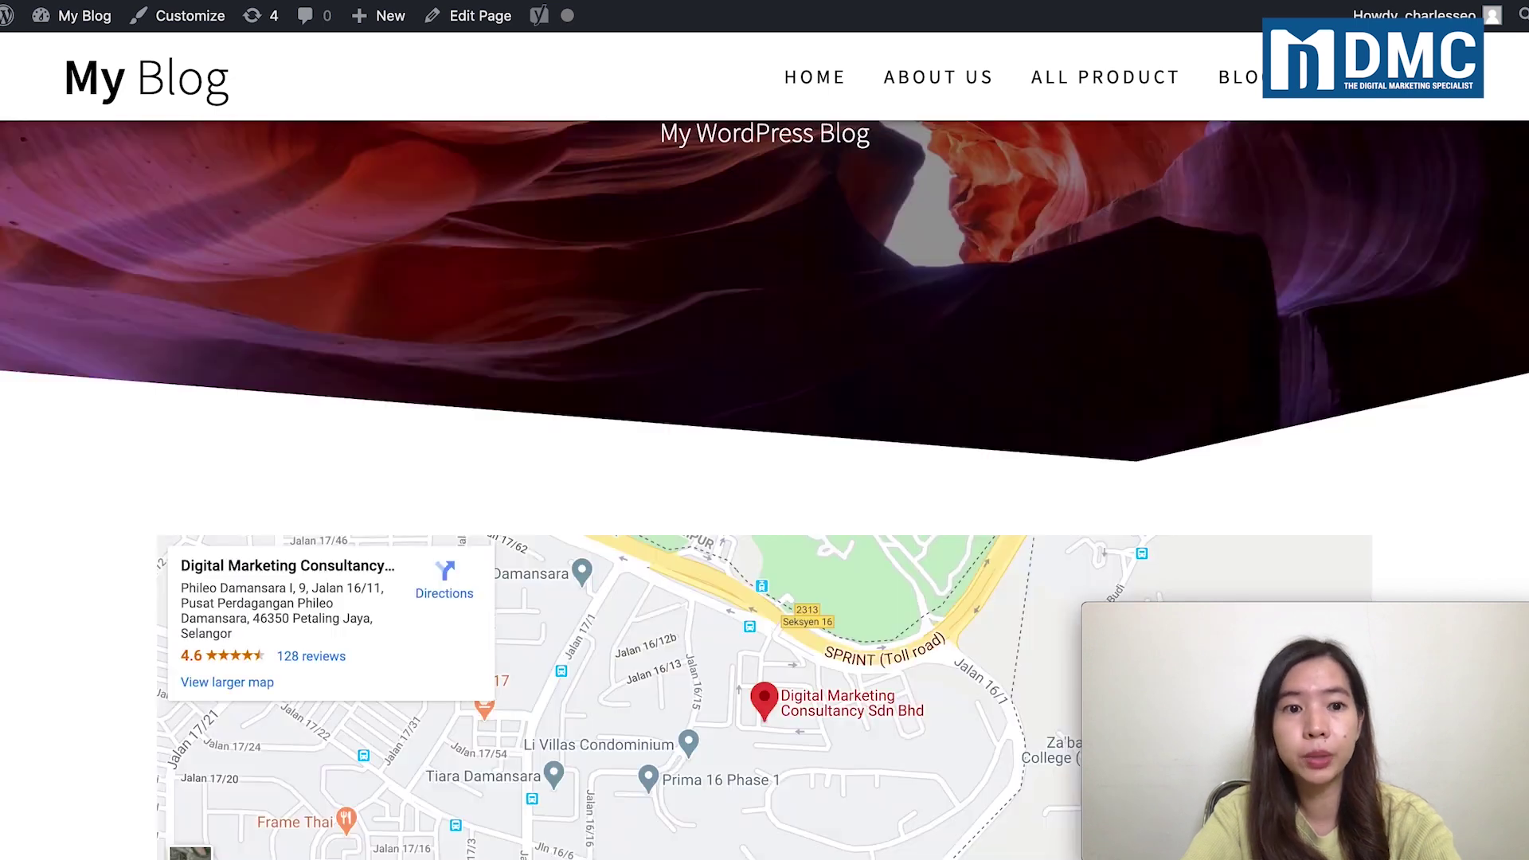
{"action": "scroll", "coordinate": [46, 591], "scroll_direction": "down", "scroll_amount": 8}
{"action": "scroll", "coordinate": [46, 596], "scroll_direction": "down", "scroll_amount": 3}
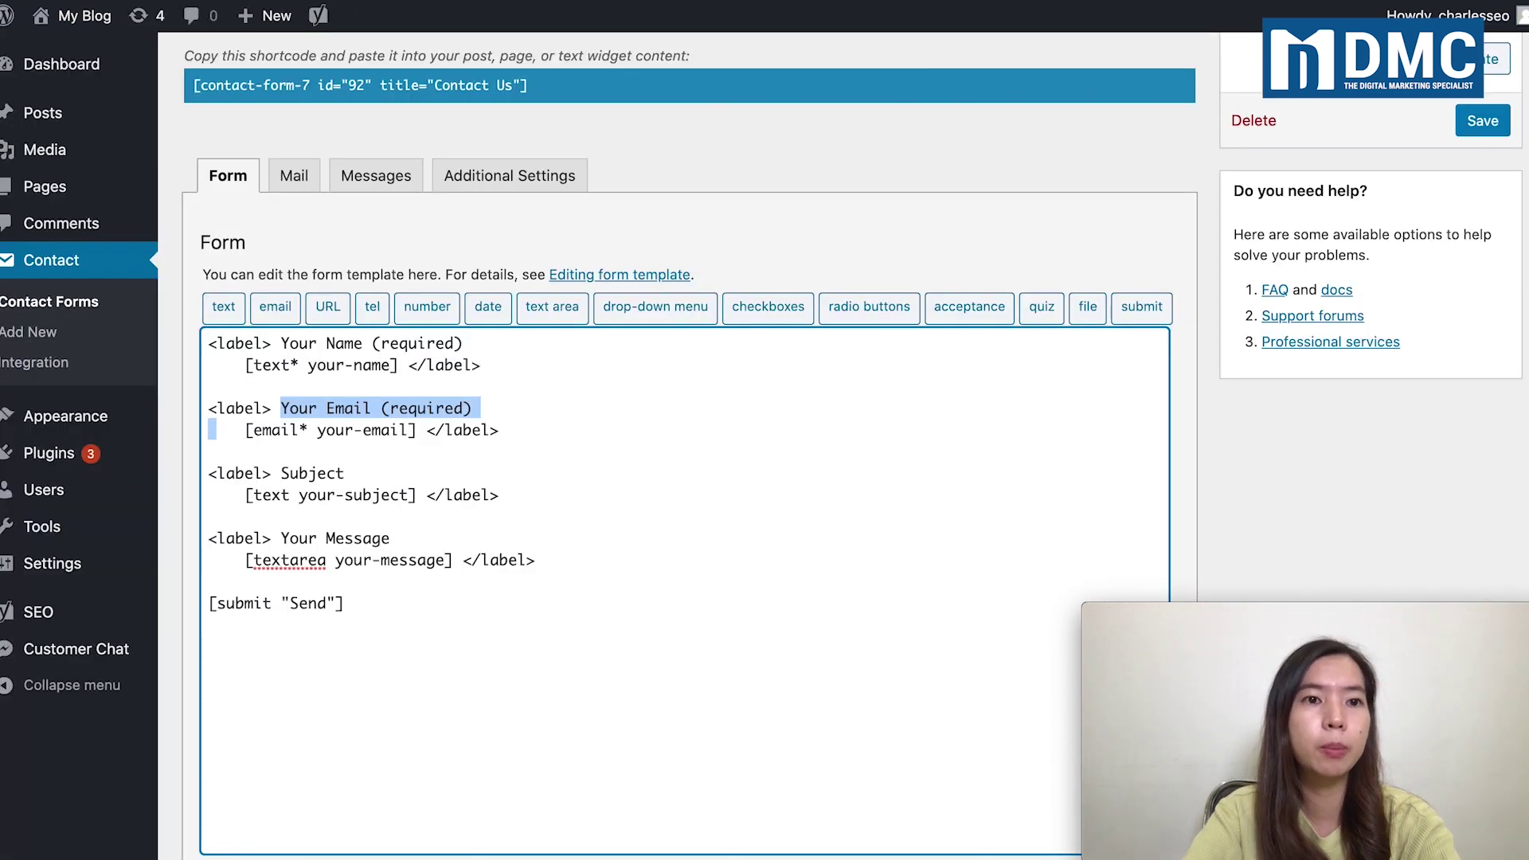
Duplicate the Your Message label block in the form template, placing the copy above the submit tag
{"action": "left_click", "coordinate": [408, 560]}
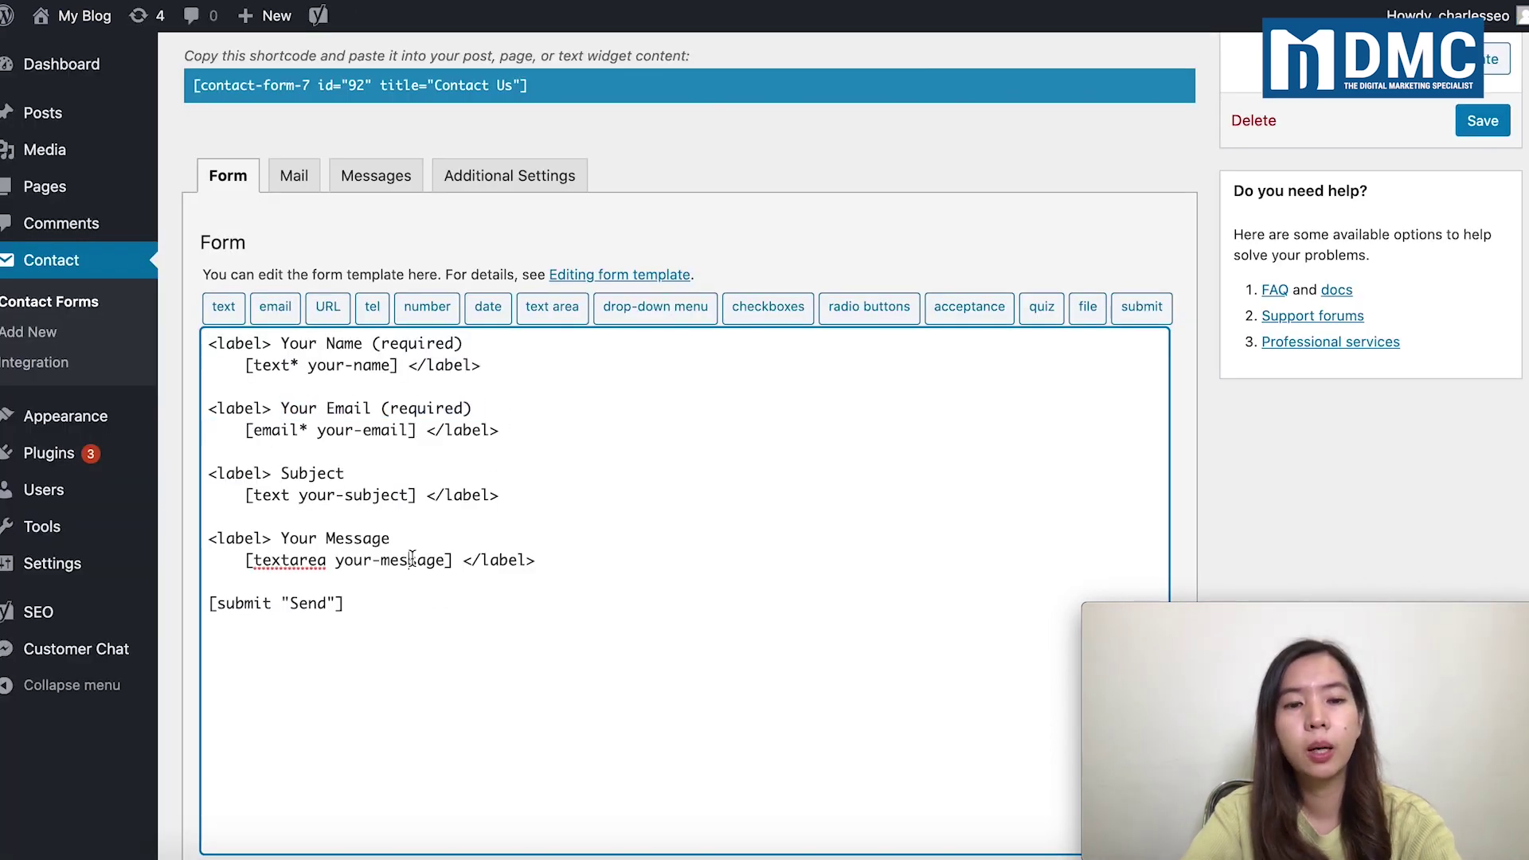
{"action": "left_click", "coordinate": [553, 561]}
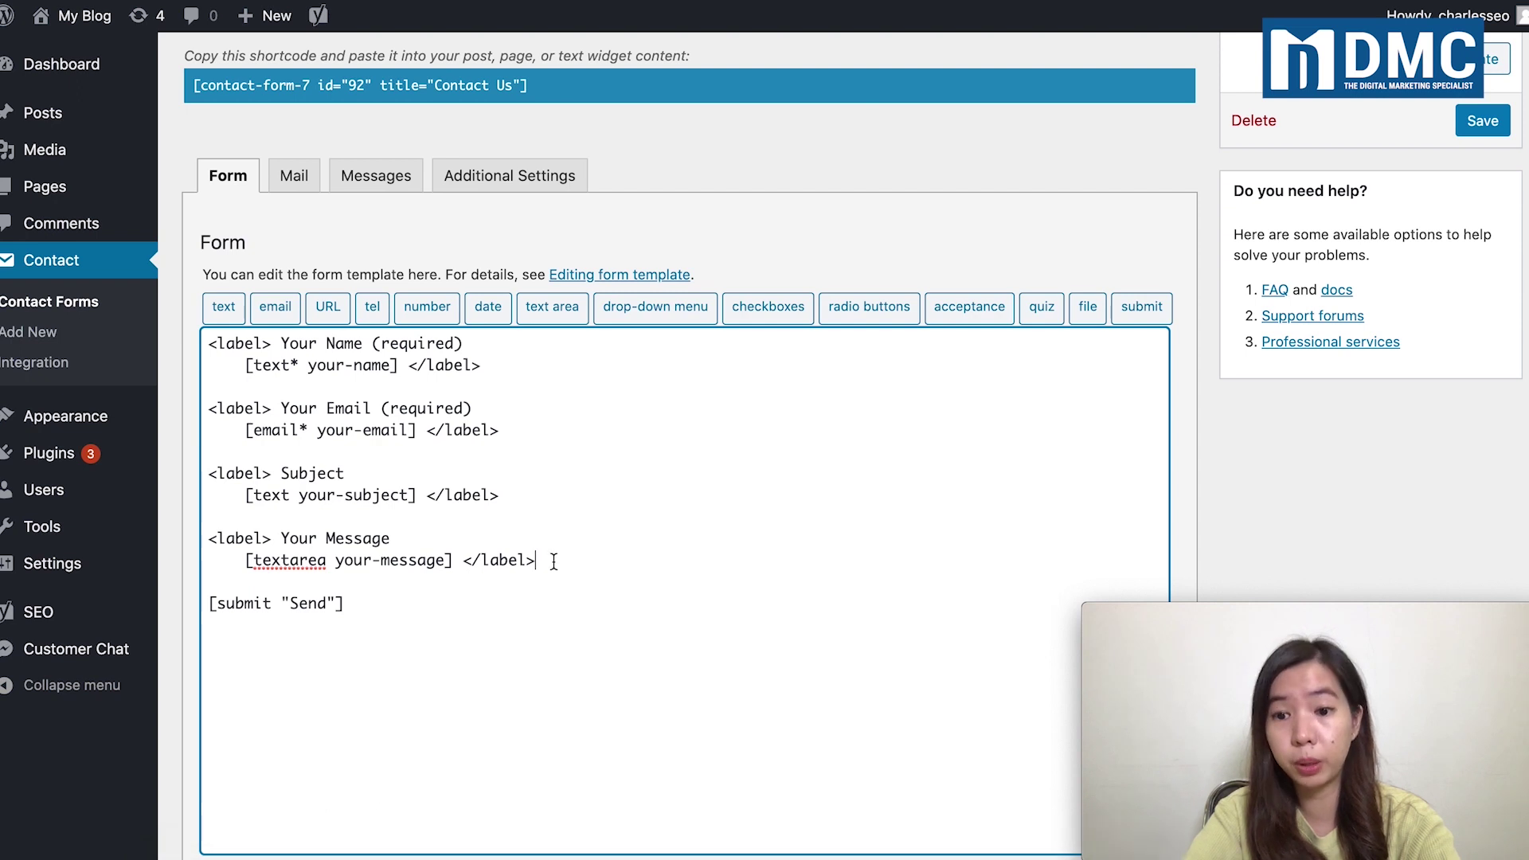
{"action": "left_click_drag", "start_coordinate": [554, 561], "coordinate": [210, 532]}
{"action": "key", "text": "super+c"}
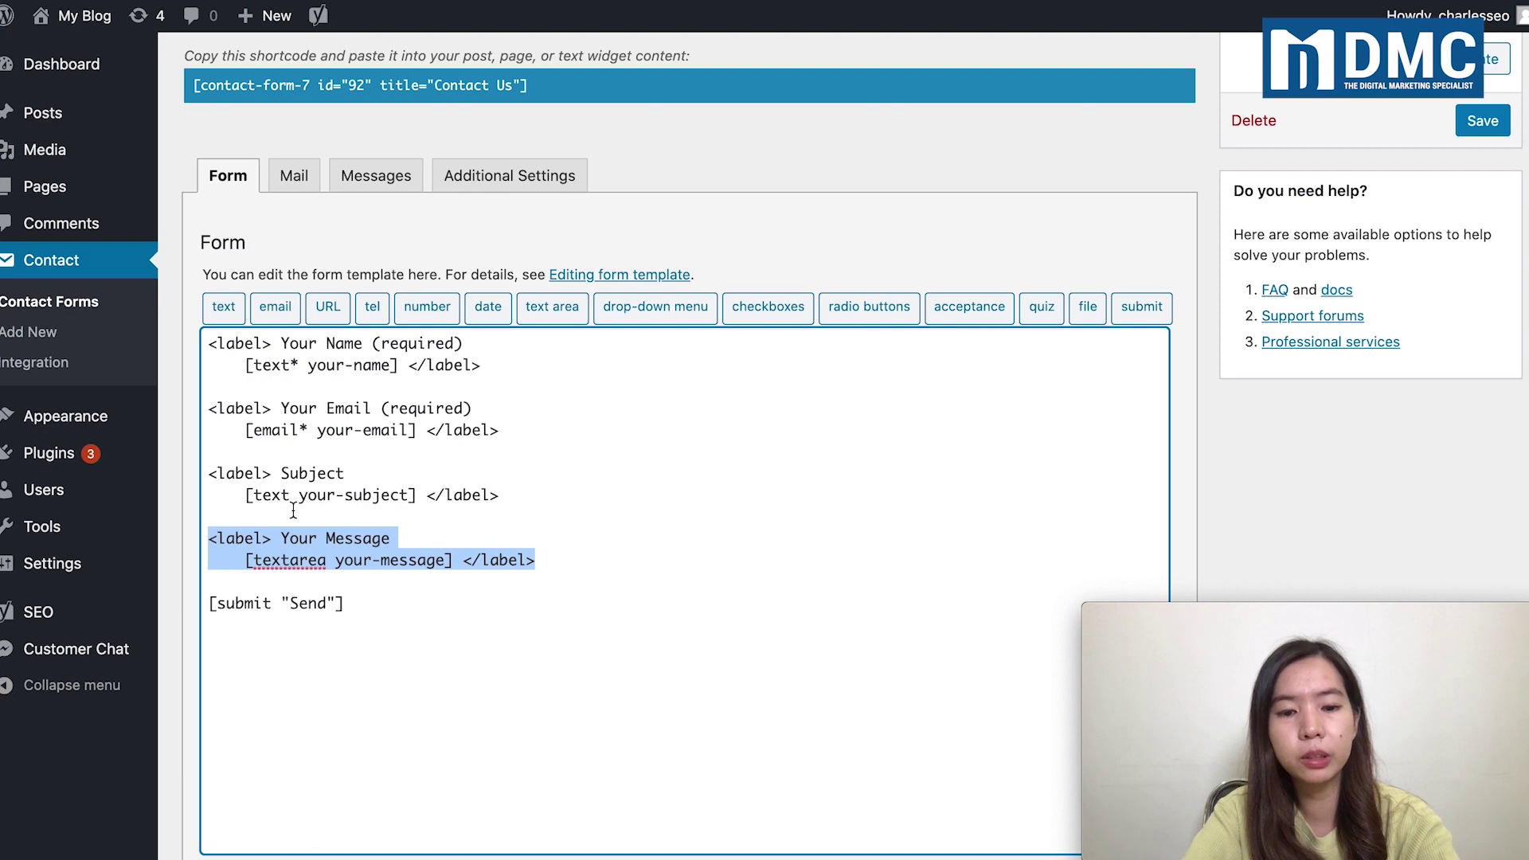
{"action": "left_click", "coordinate": [608, 559]}
{"action": "key", "text": "Return"}
{"action": "key", "text": "super+v"}
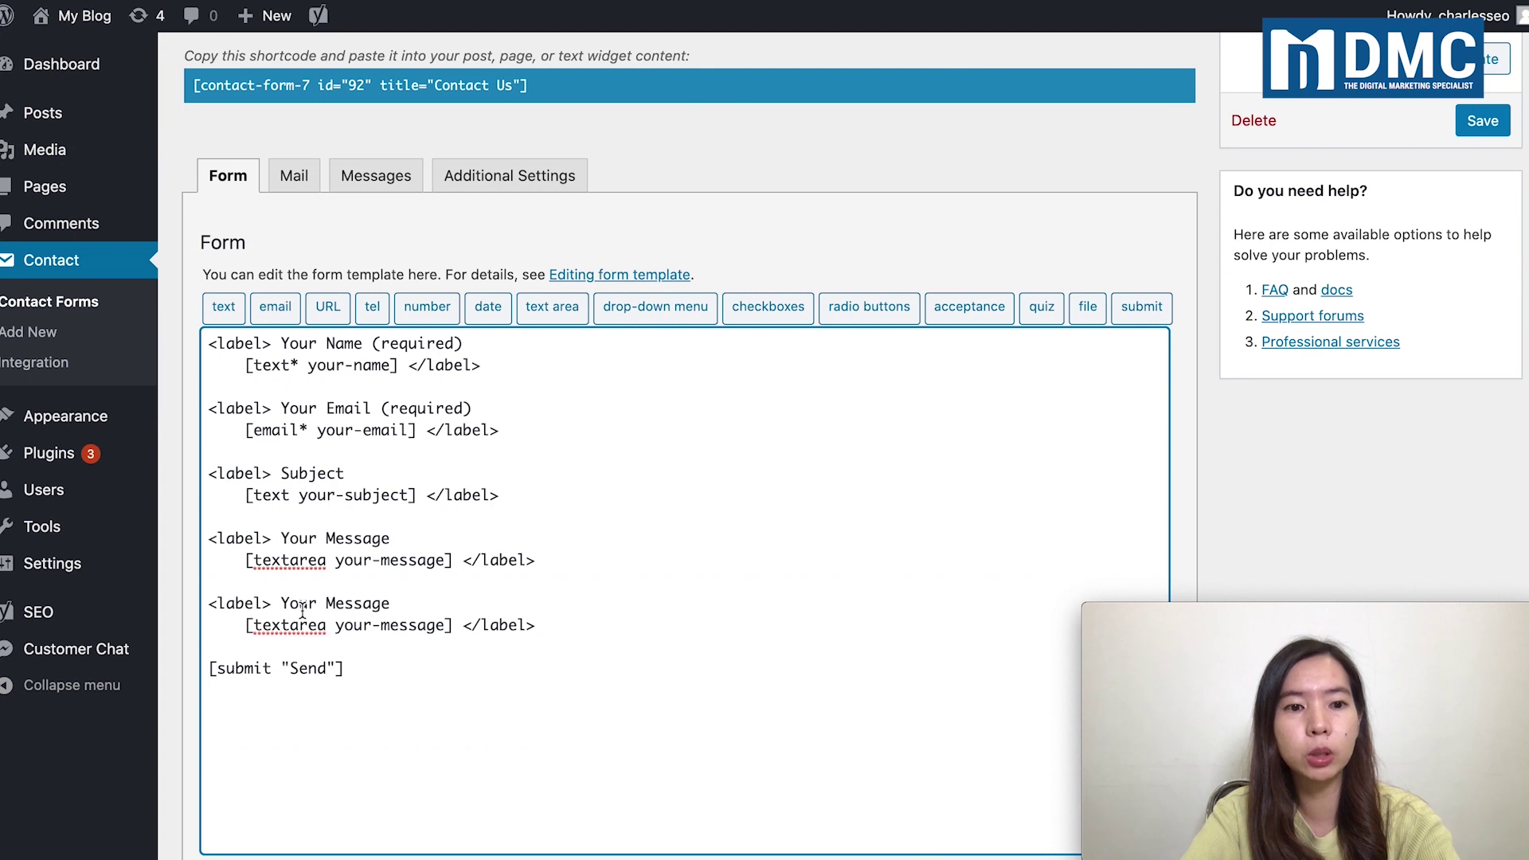
Change the duplicated block's label text to "Upload Your File"
{"action": "left_click_drag", "start_coordinate": [300, 603], "coordinate": [342, 603]}
{"action": "type", "text": "Upload You"}
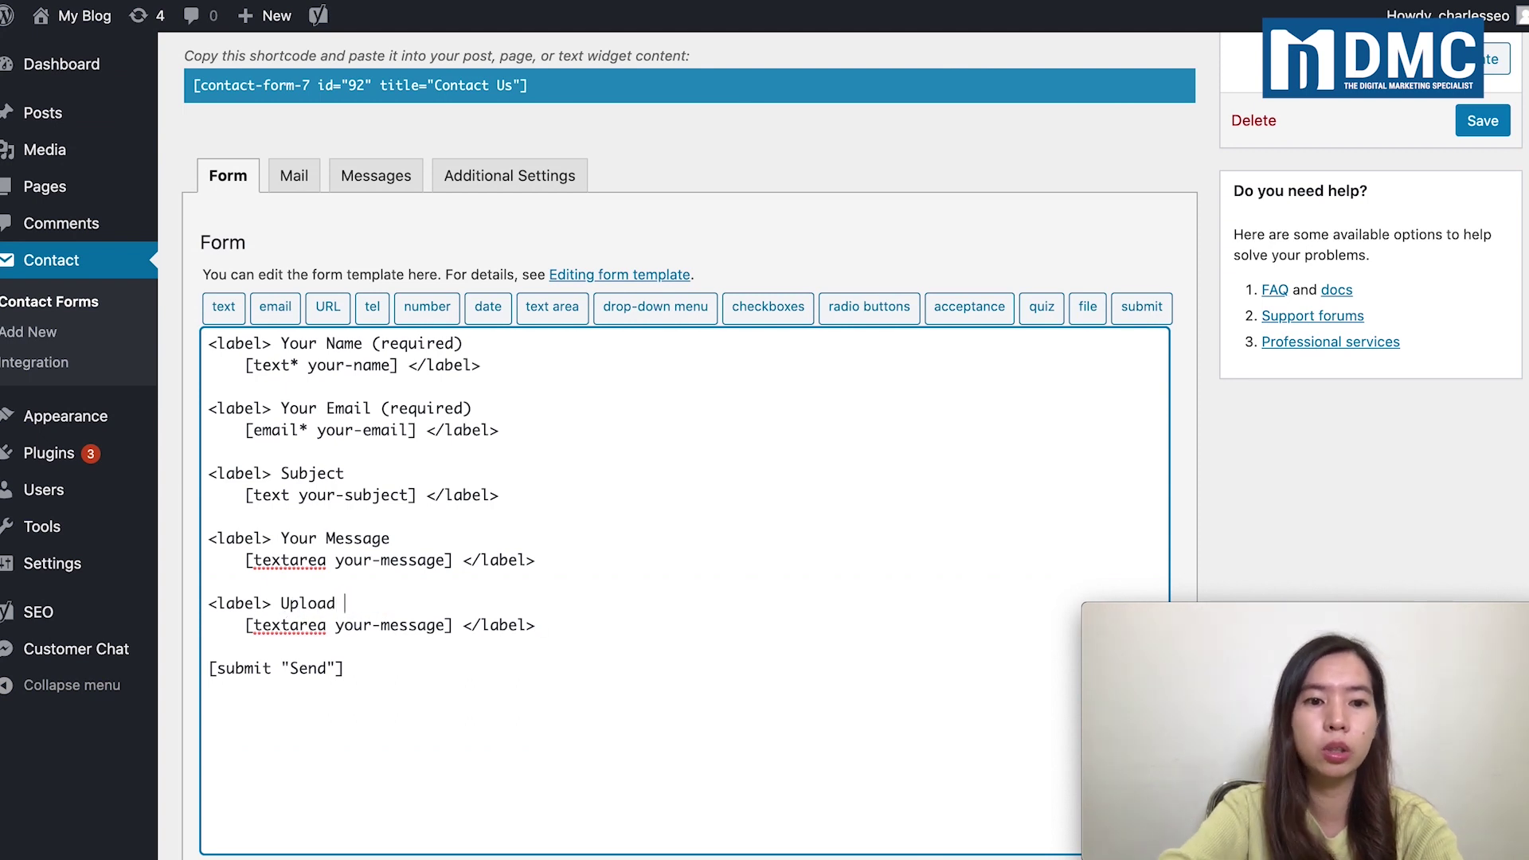
{"action": "type", "text": "r File"}
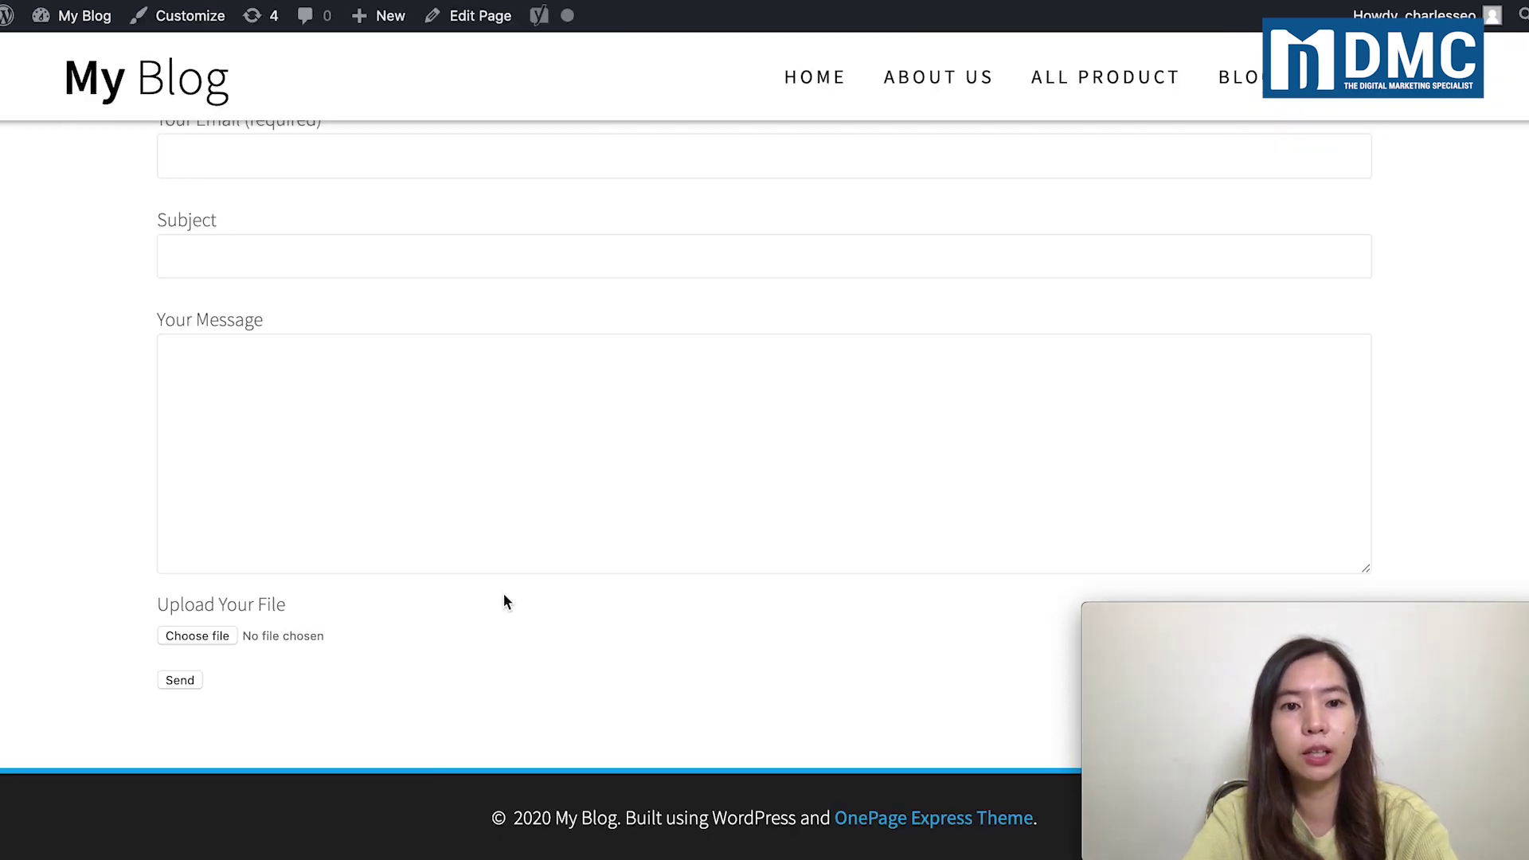
{"action": "left_click", "coordinate": [531, 413]}
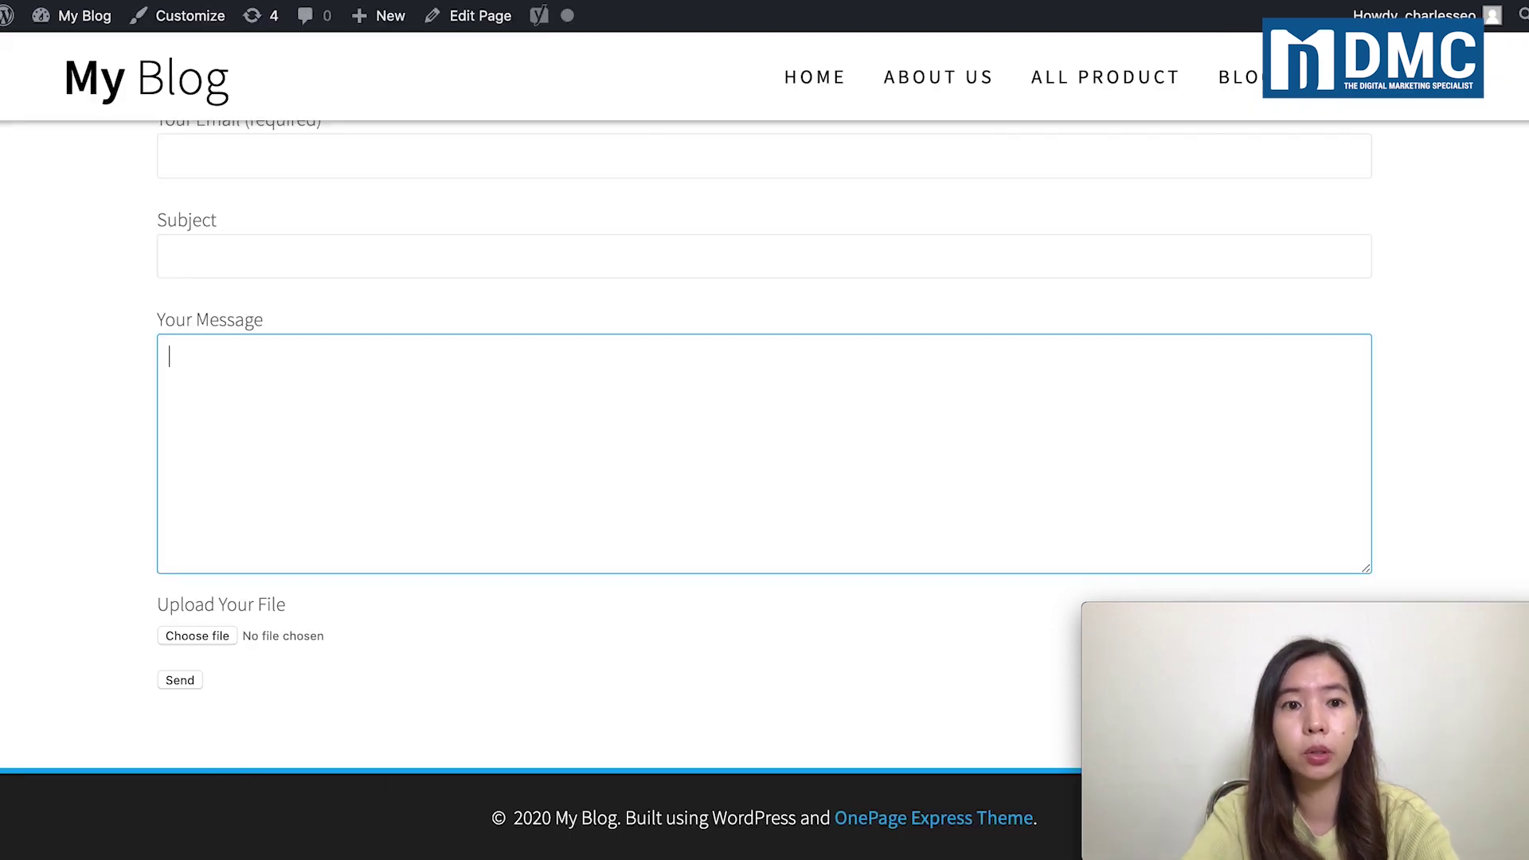
{"action": "scroll", "coordinate": [434, 334], "scroll_direction": "up", "scroll_amount": 4}
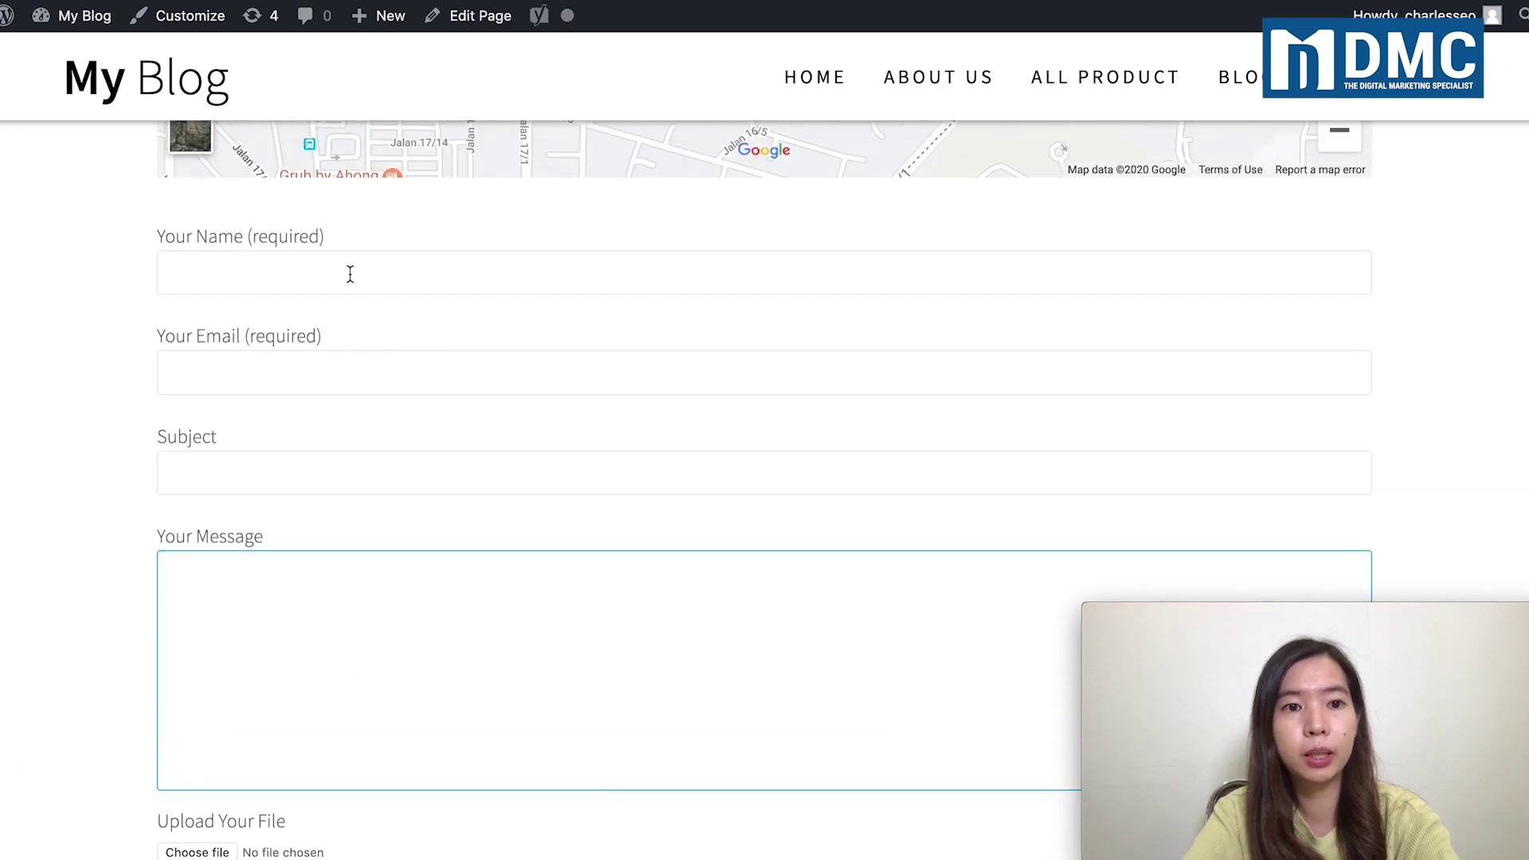
{"action": "left_click", "coordinate": [348, 273]}
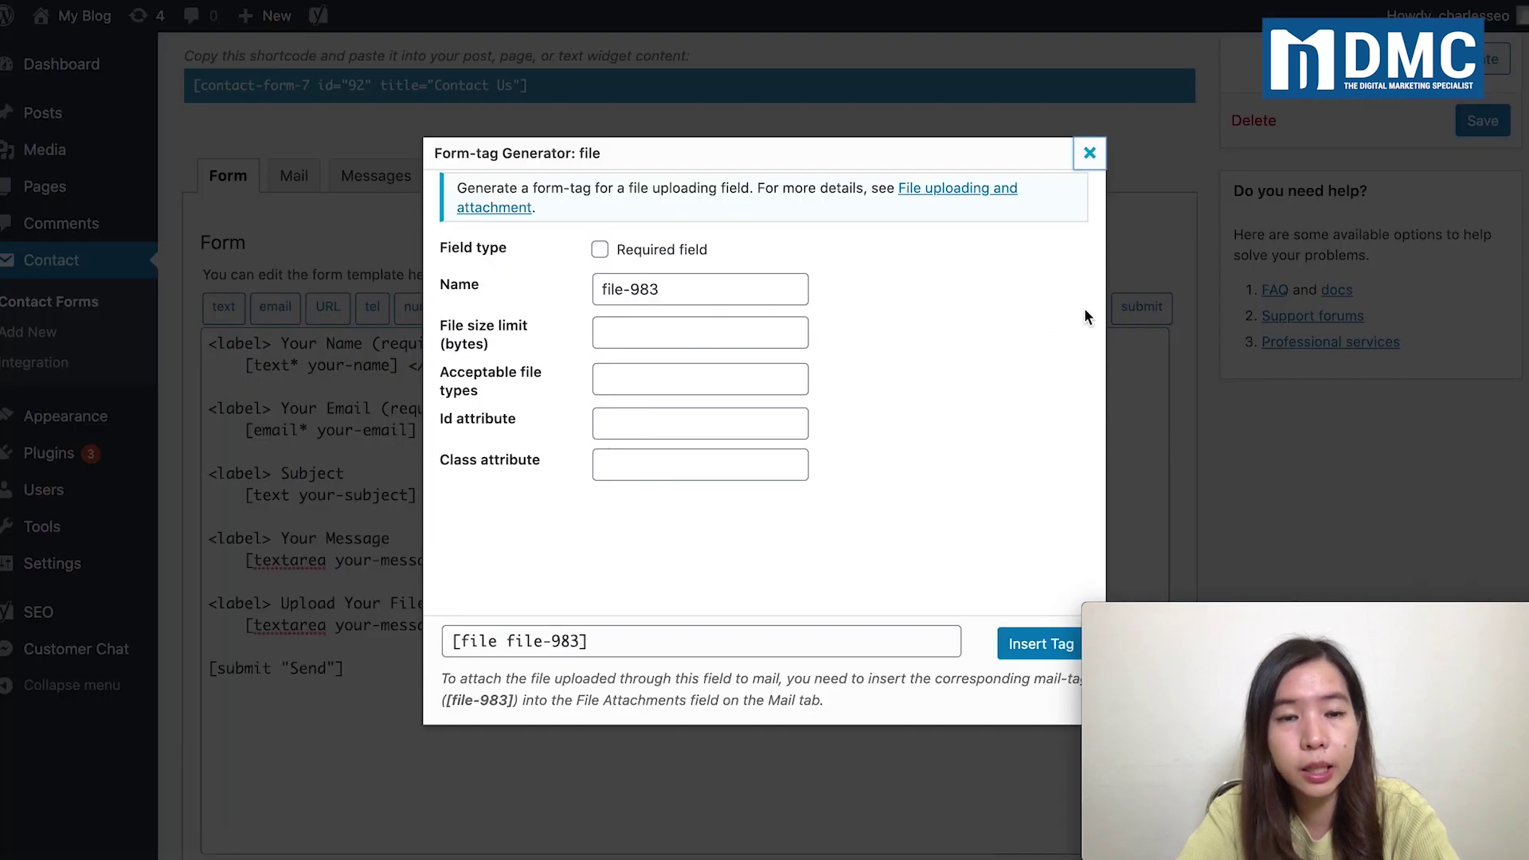
Mark the upload field as required in the file form-tag generator
{"action": "left_click", "coordinate": [601, 256]}
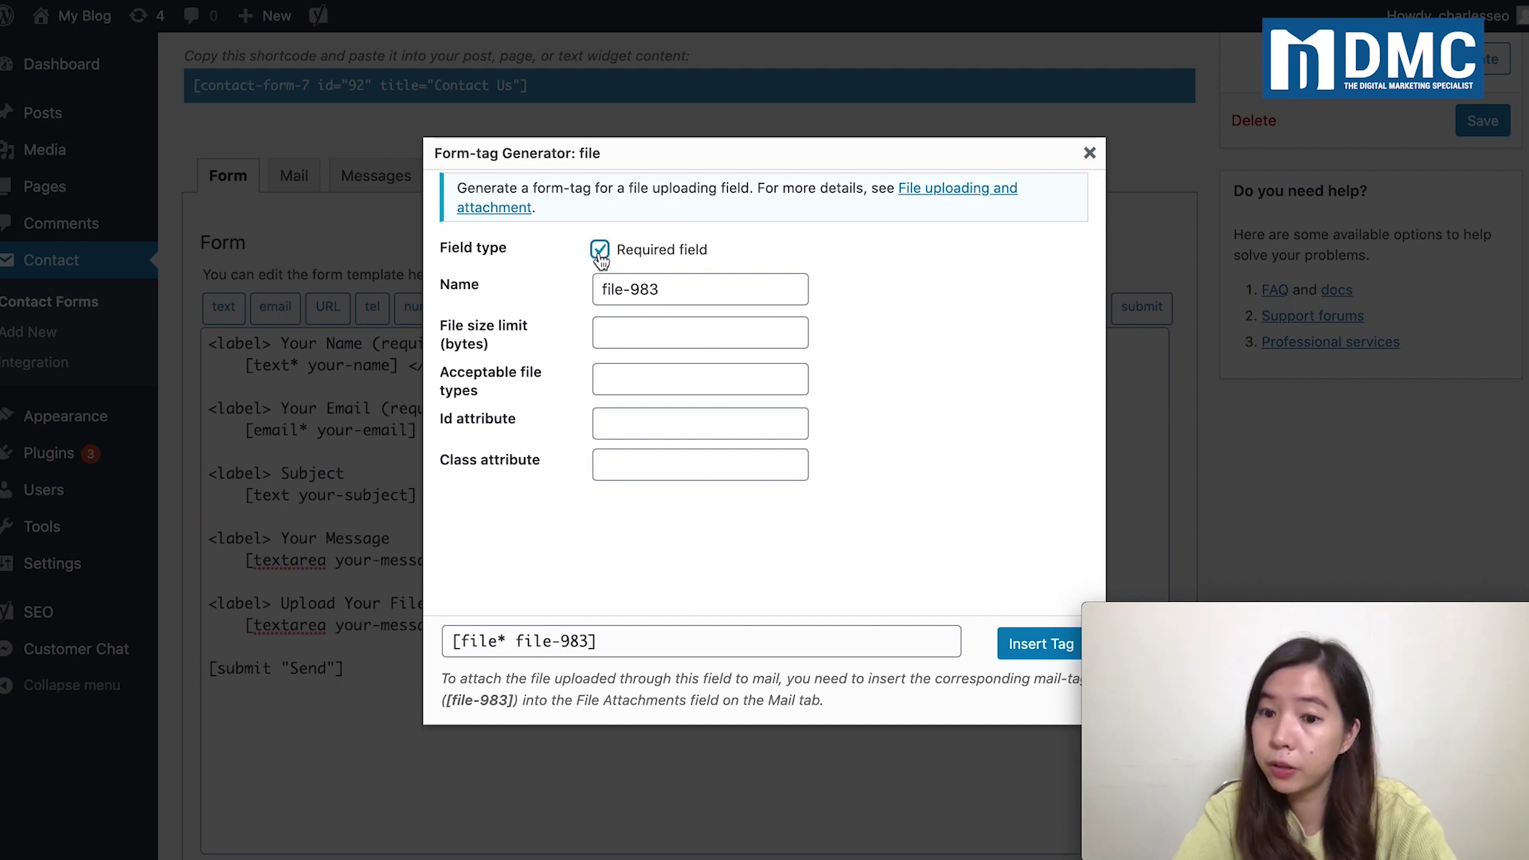
{"action": "left_click", "coordinate": [601, 252]}
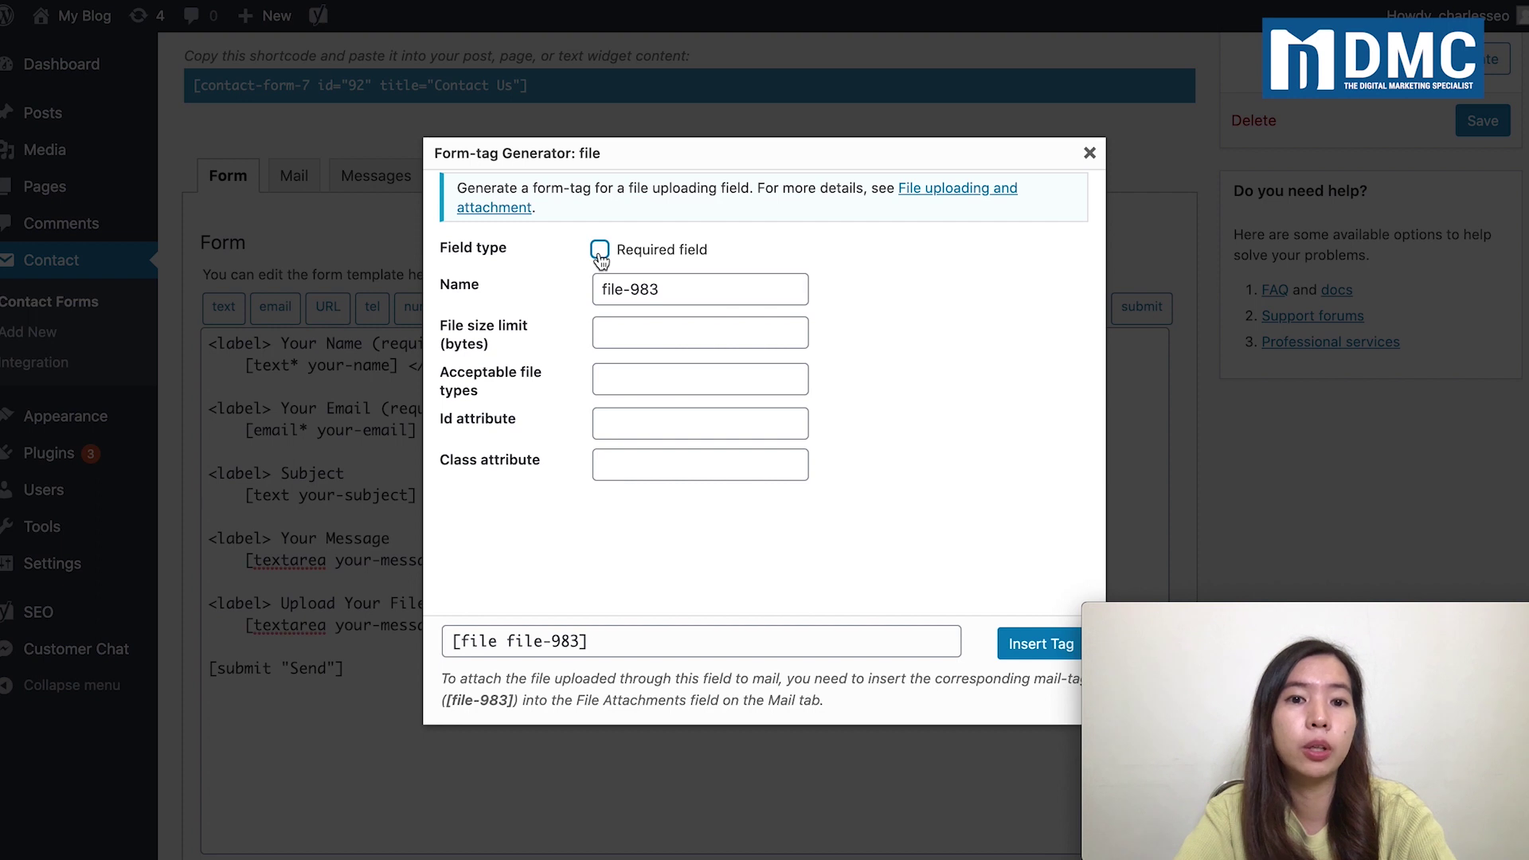
{"action": "left_click", "coordinate": [600, 252]}
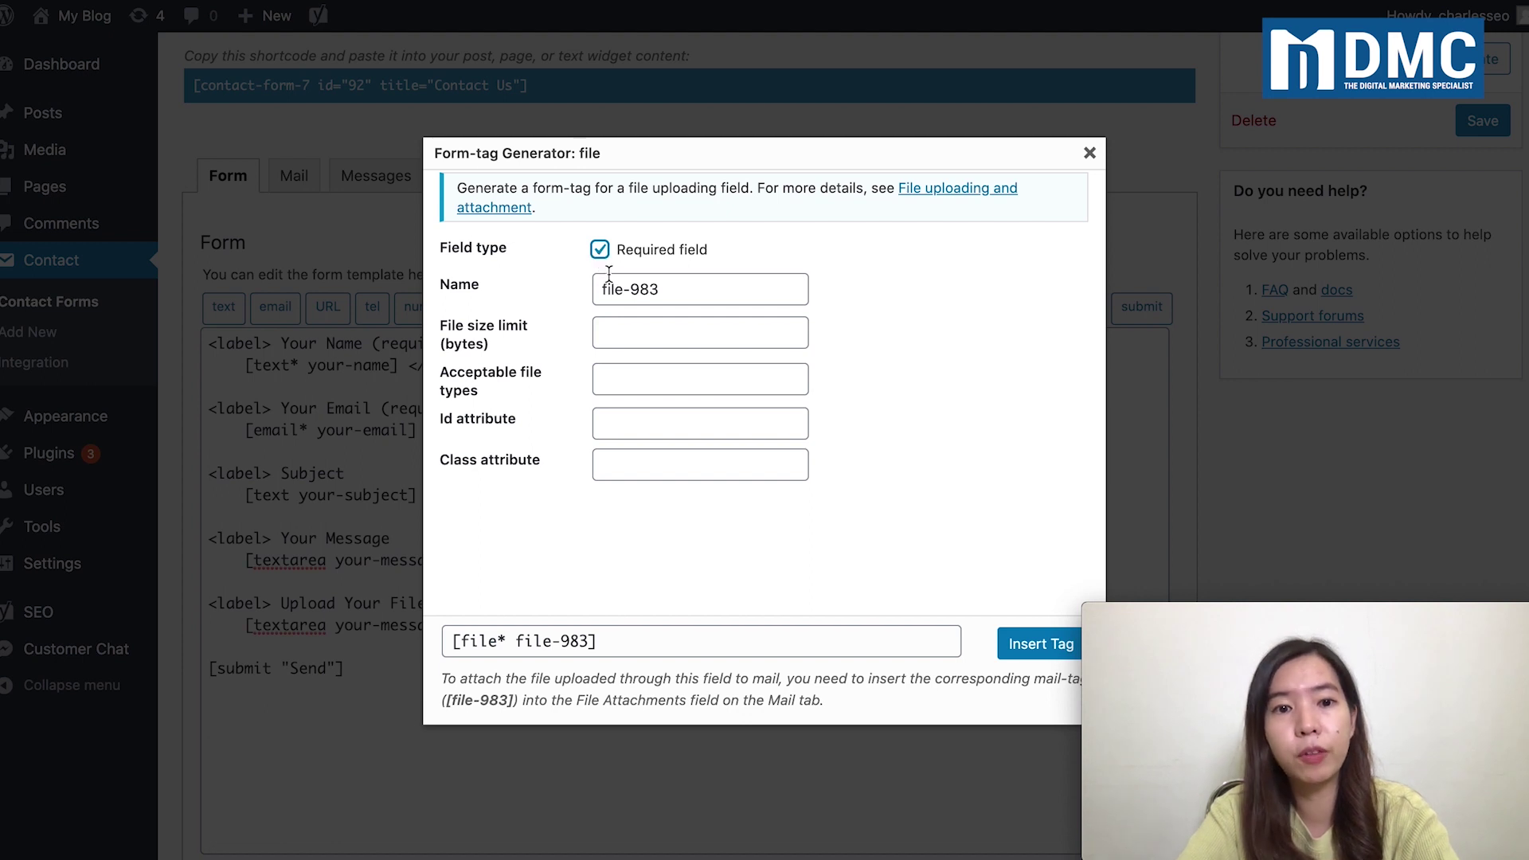
Set the name of the file form-tag to "file" in the generator
{"action": "left_click_drag", "start_coordinate": [602, 288], "coordinate": [646, 287]}
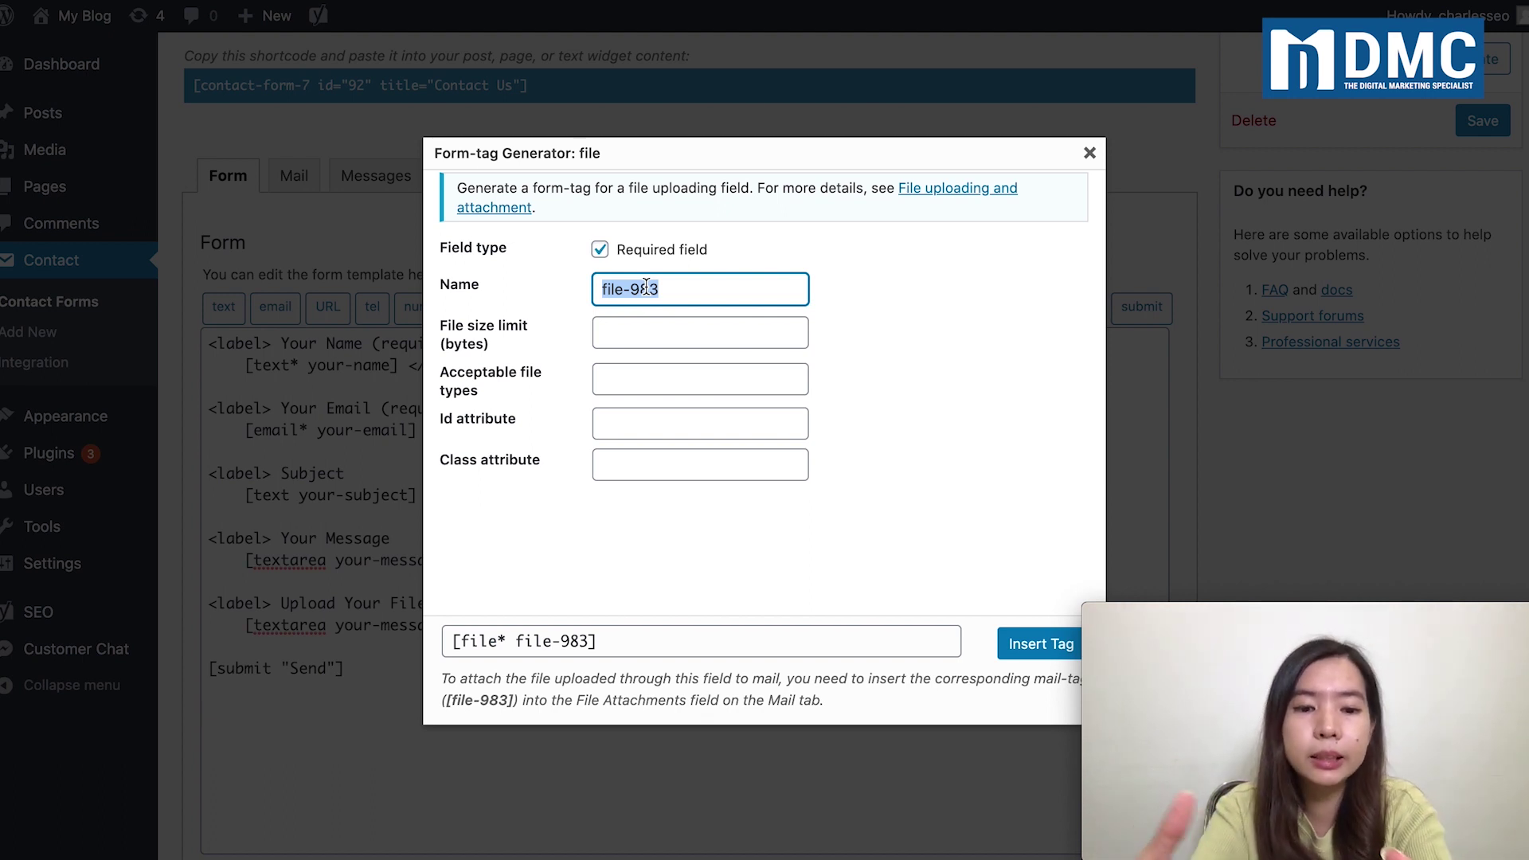
{"action": "type", "text": "file"}
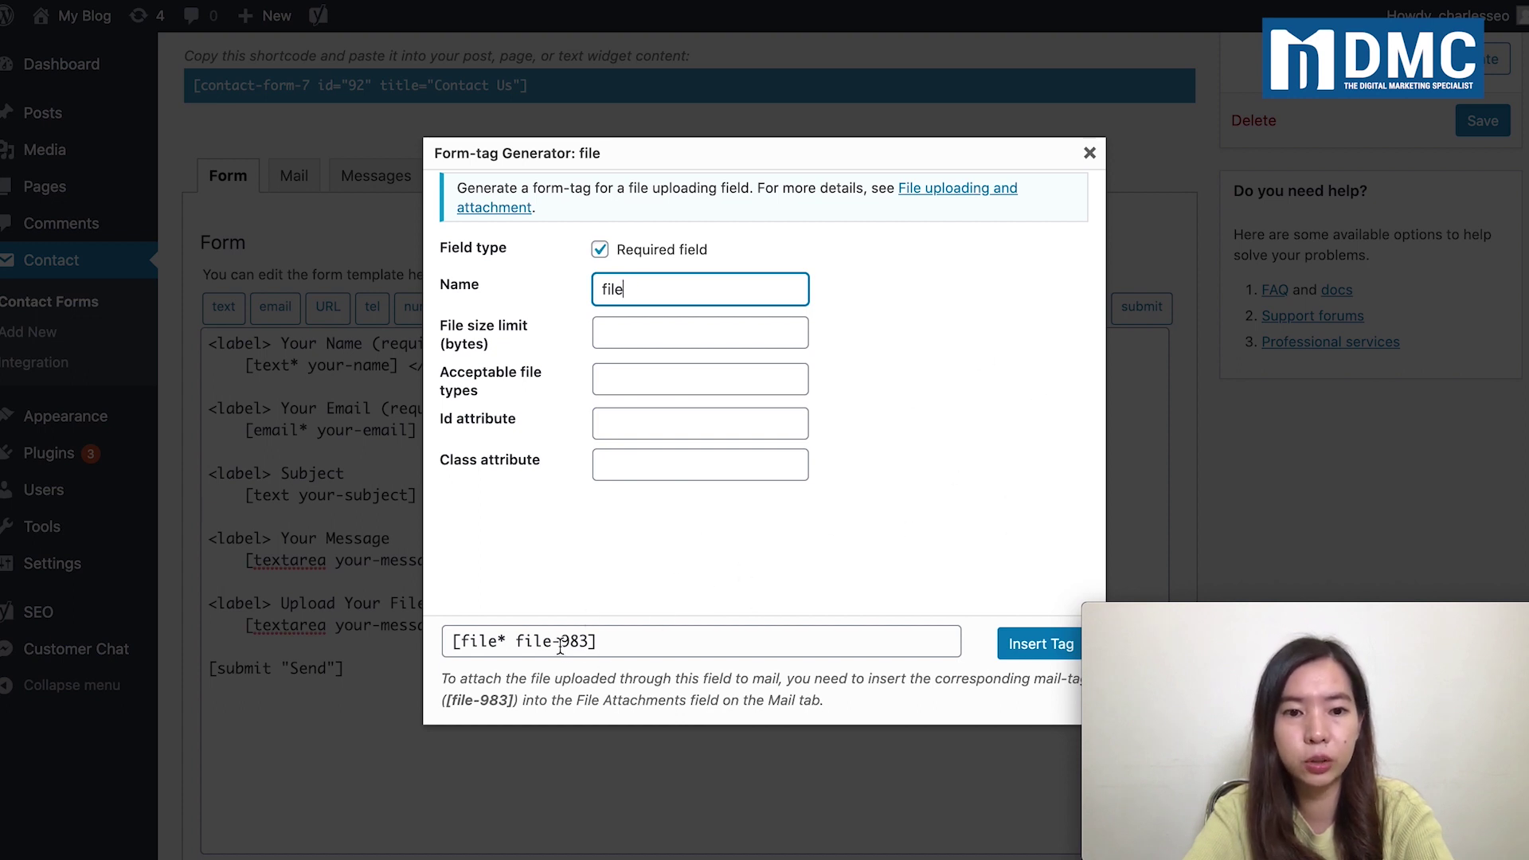
{"action": "left_click", "coordinate": [594, 588]}
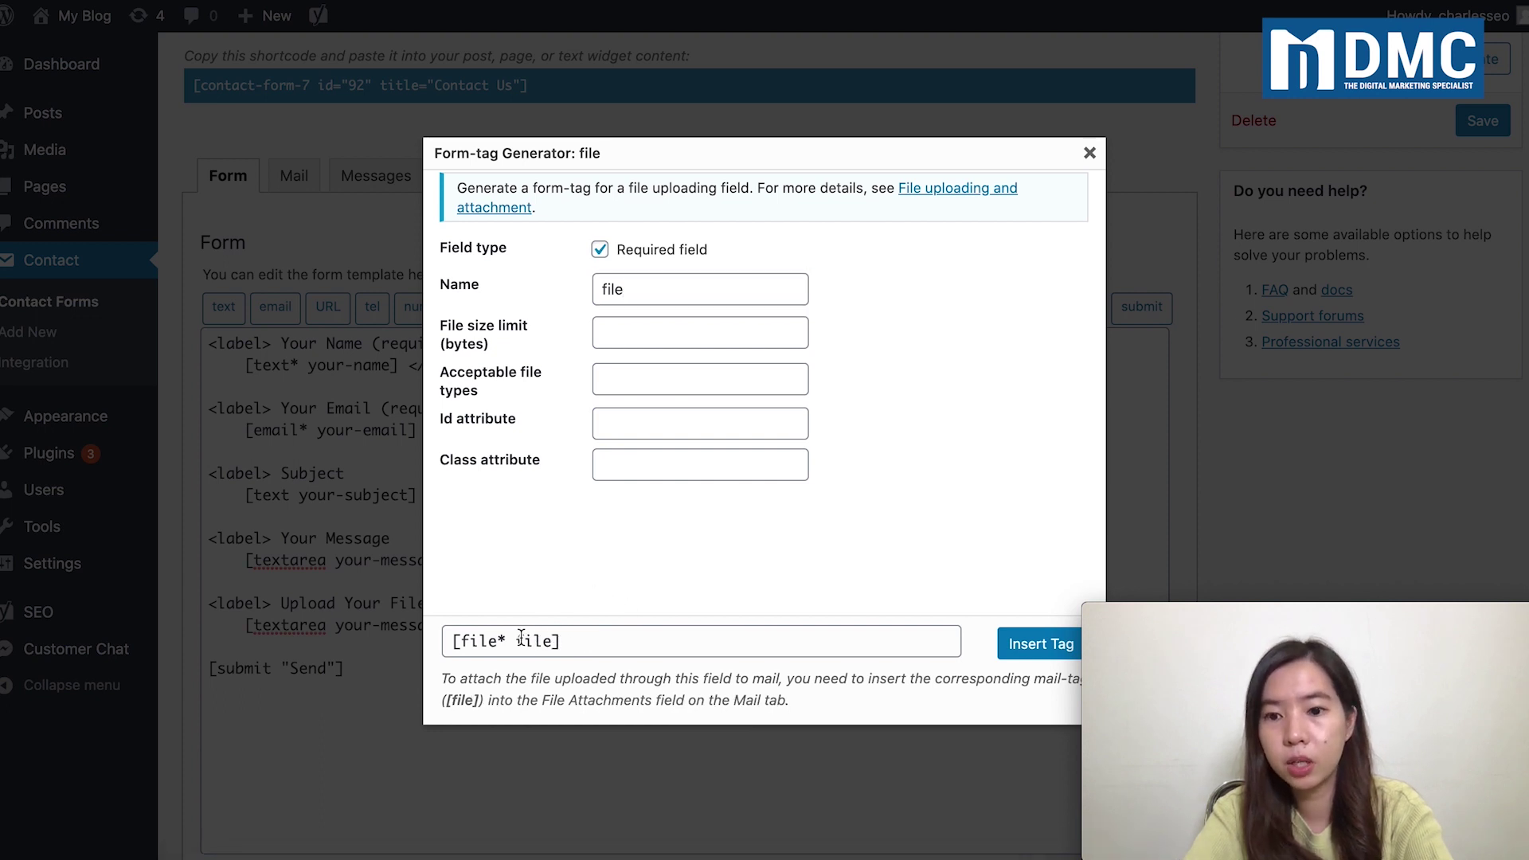
Rename the file form-tag to "uploadfile" in the generator
{"action": "left_click", "coordinate": [610, 290]}
{"action": "double_click", "coordinate": [611, 289]}
{"action": "type", "text": "up"}
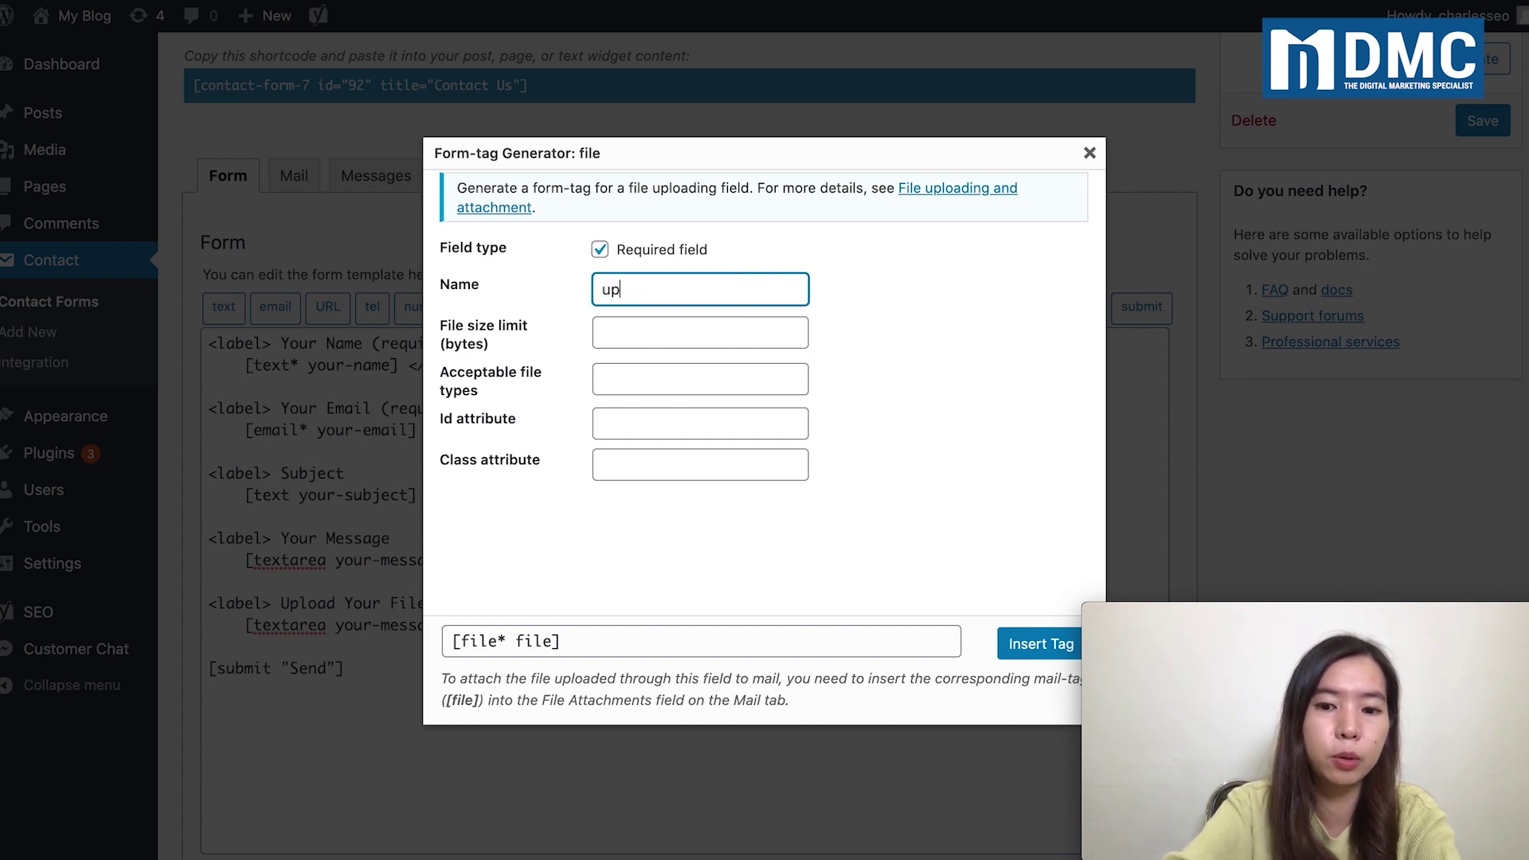
{"action": "type", "text": "loadfile"}
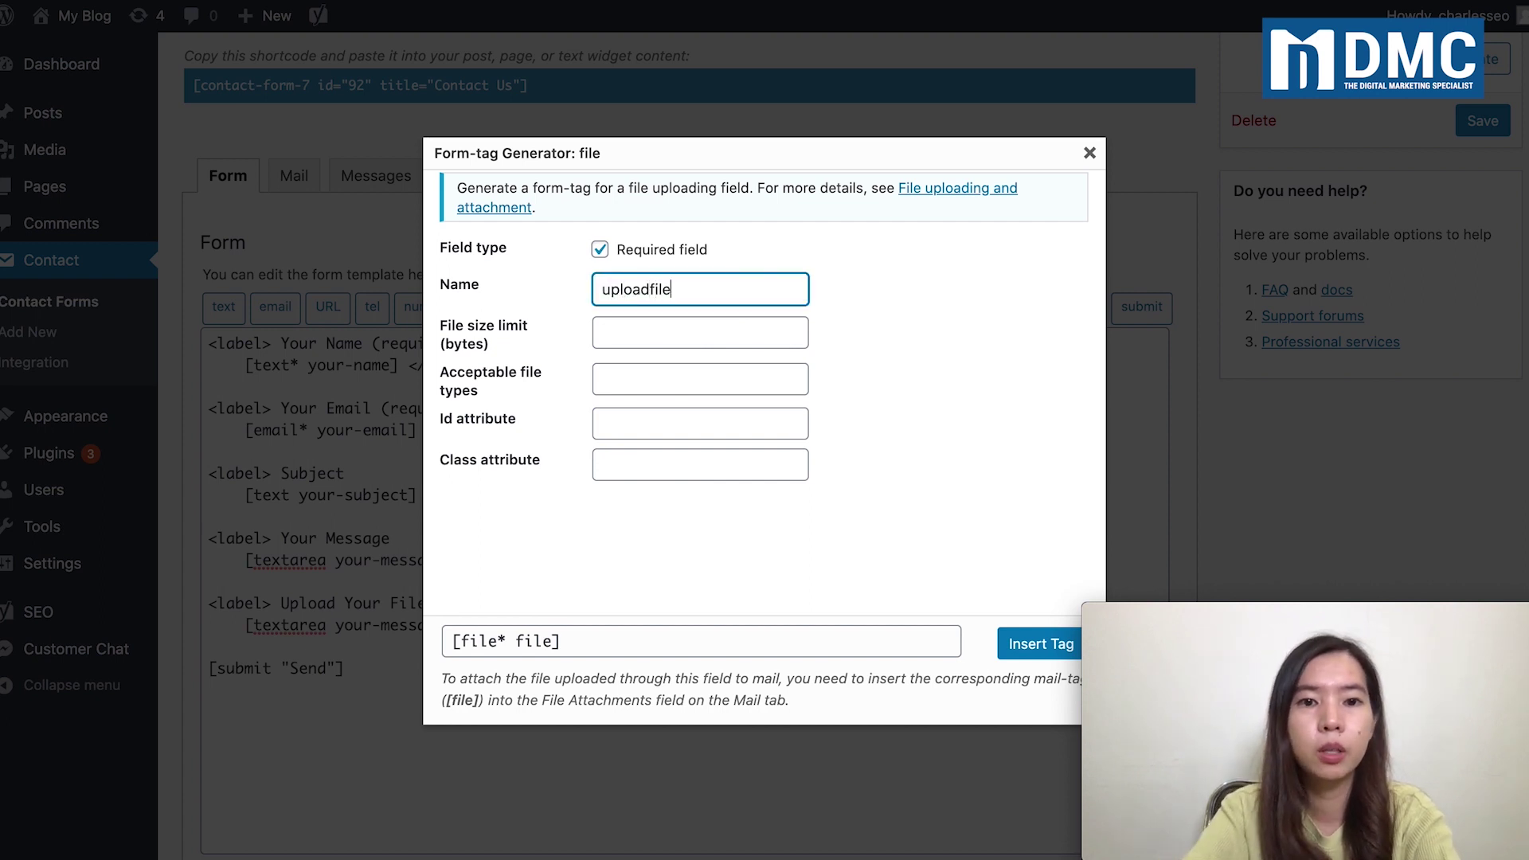
{"action": "left_click", "coordinate": [571, 570]}
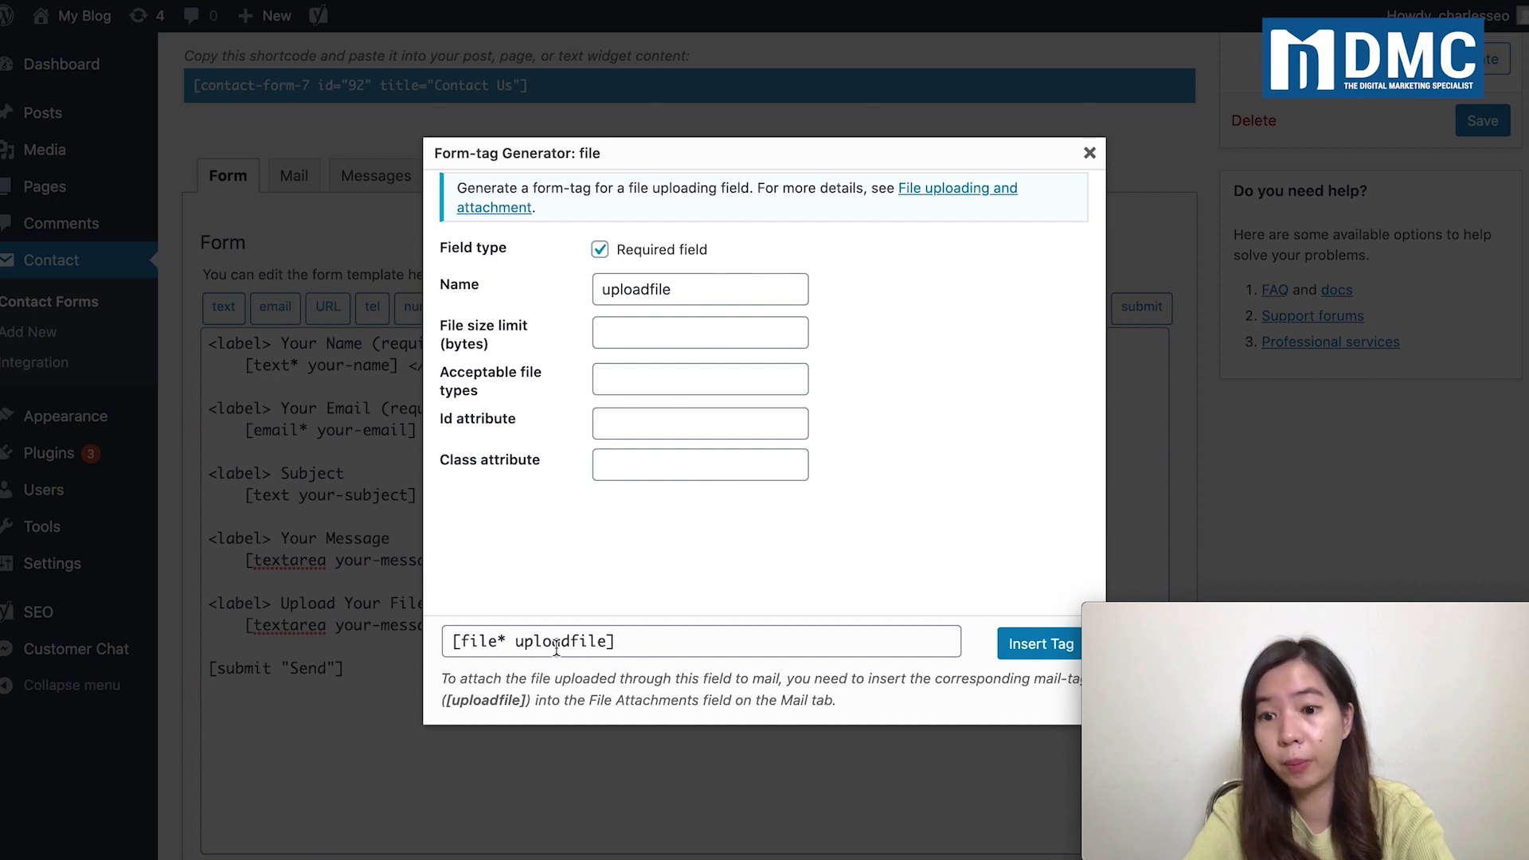
Replace the textarea tag under the Upload Your File label with the generated [file* uploadfile] tag and save the form
{"action": "left_click", "coordinate": [468, 644]}
{"action": "key", "text": "ctrl+c"}
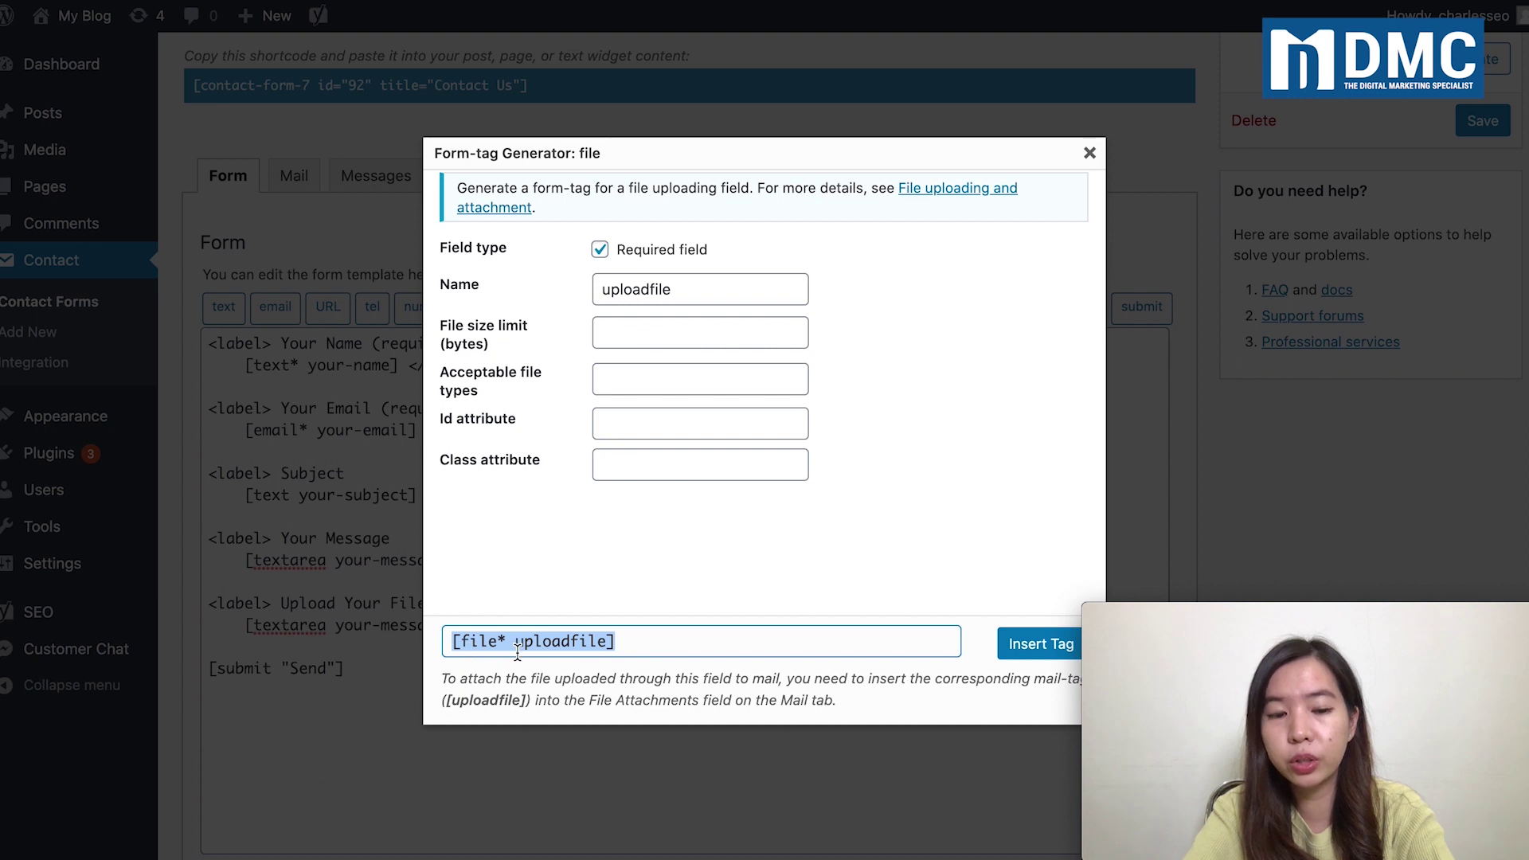
{"action": "left_click", "coordinate": [1088, 153]}
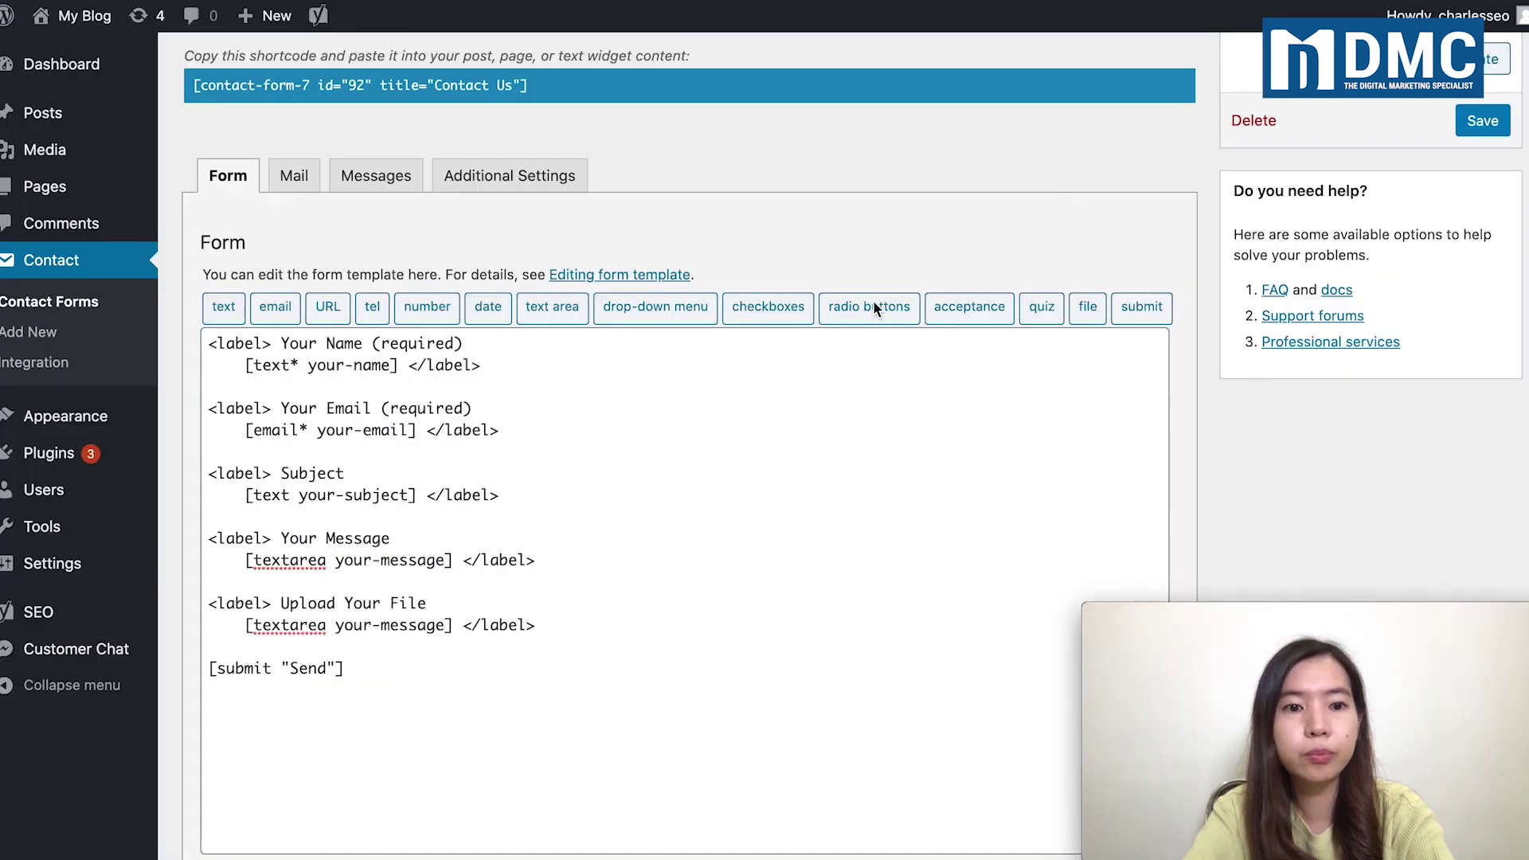
{"action": "left_click_drag", "start_coordinate": [453, 625], "coordinate": [246, 626]}
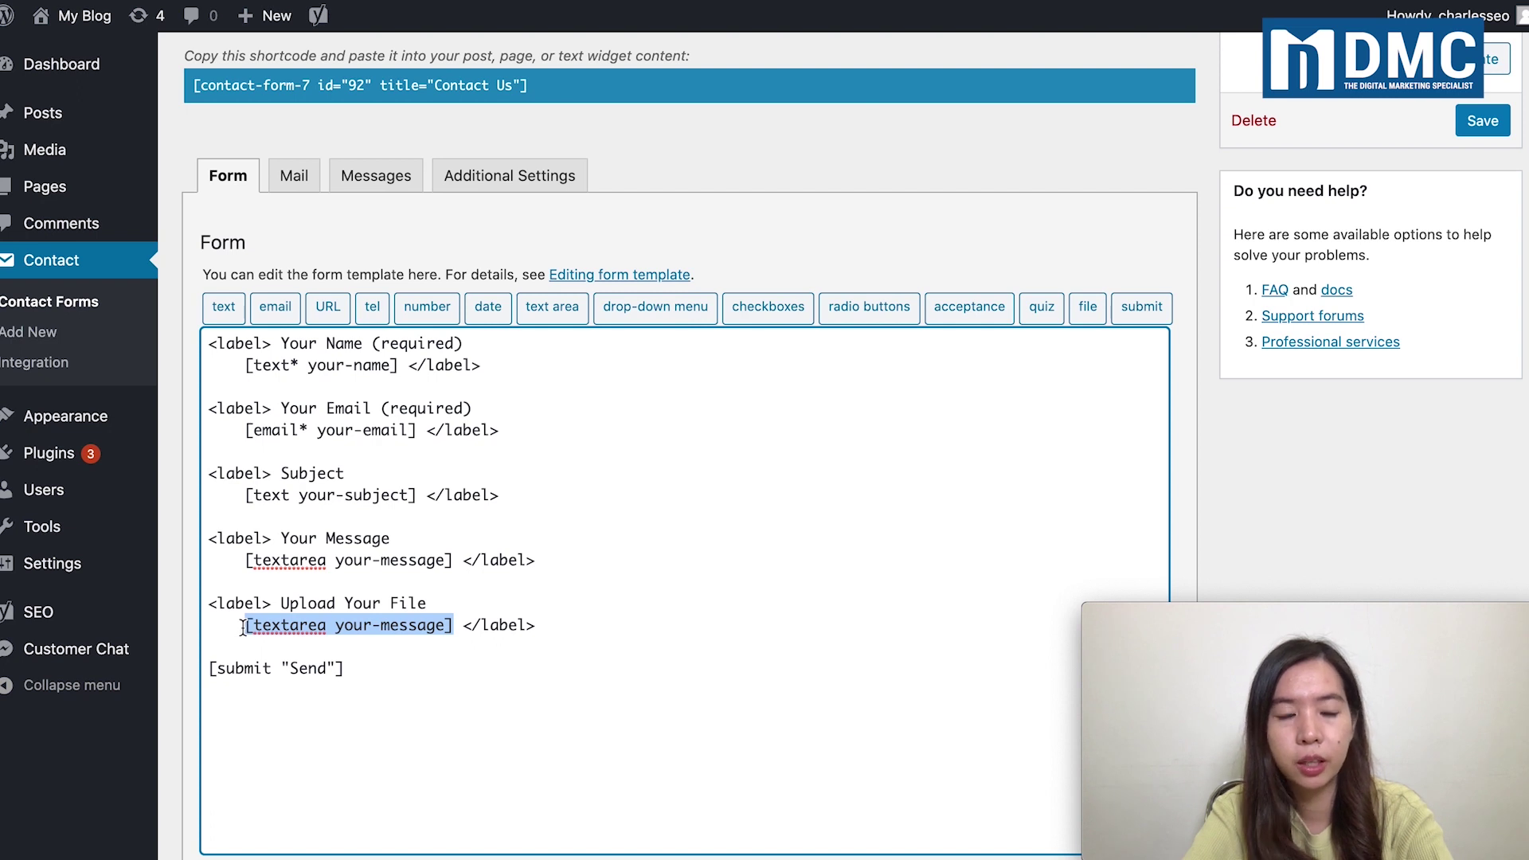
{"action": "key", "text": "ctrl+v"}
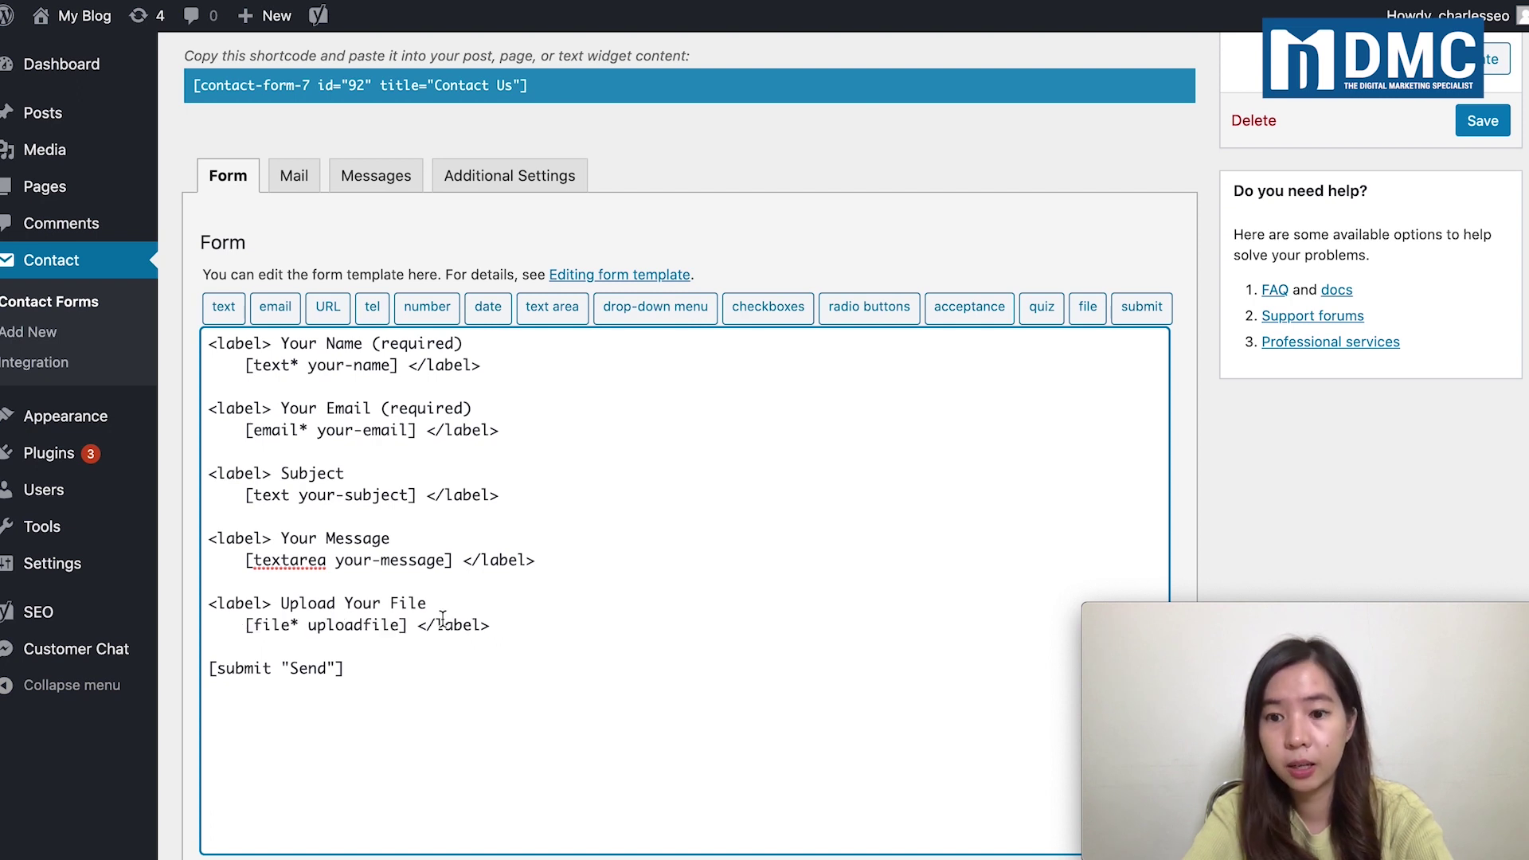
{"action": "scroll", "coordinate": [408, 616], "scroll_direction": "down", "scroll_amount": 3}
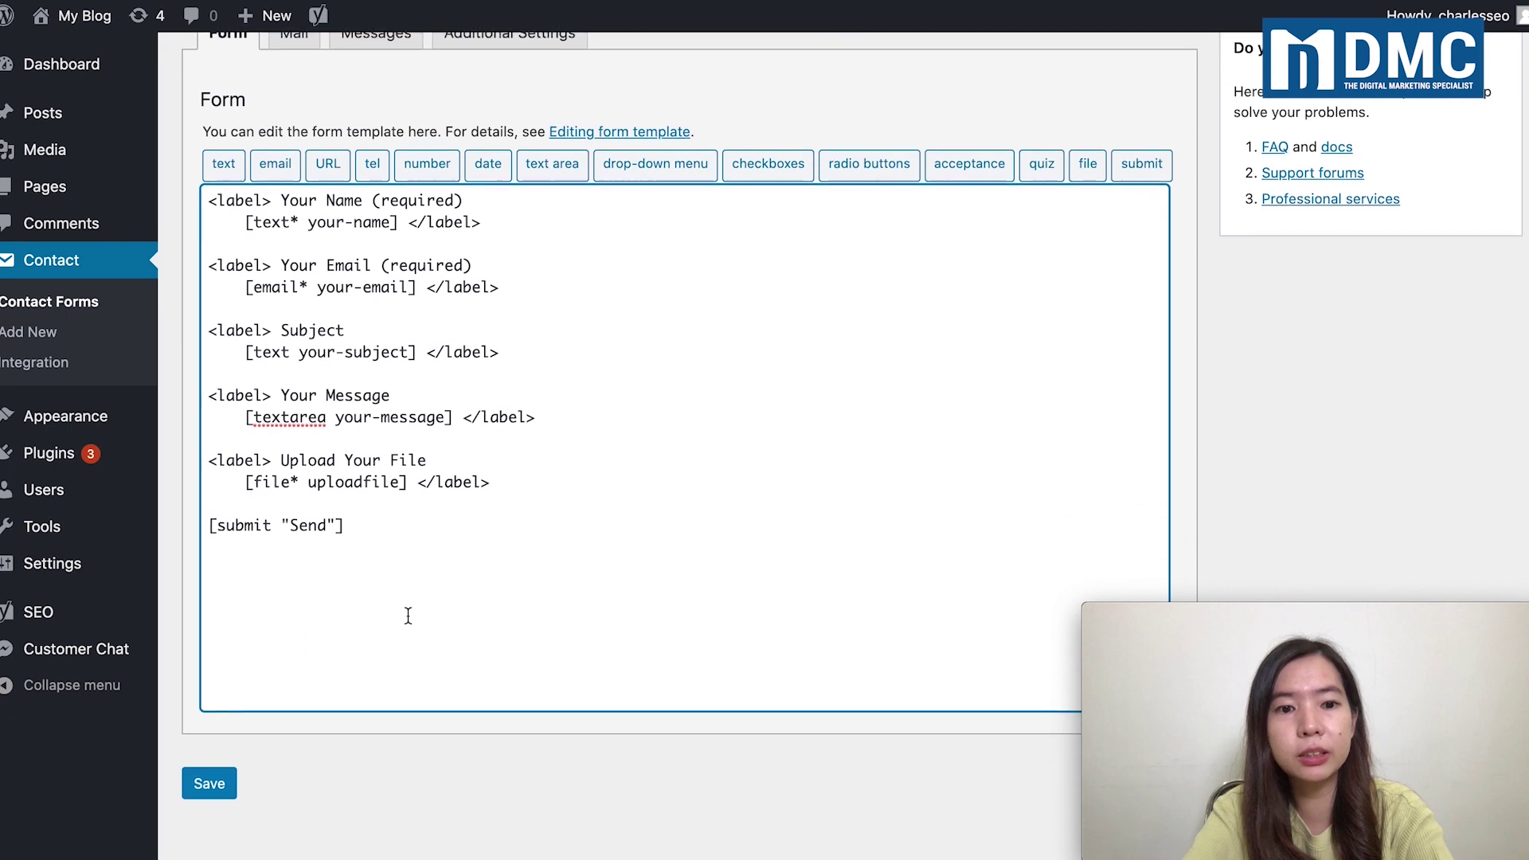
{"action": "left_click", "coordinate": [215, 750]}
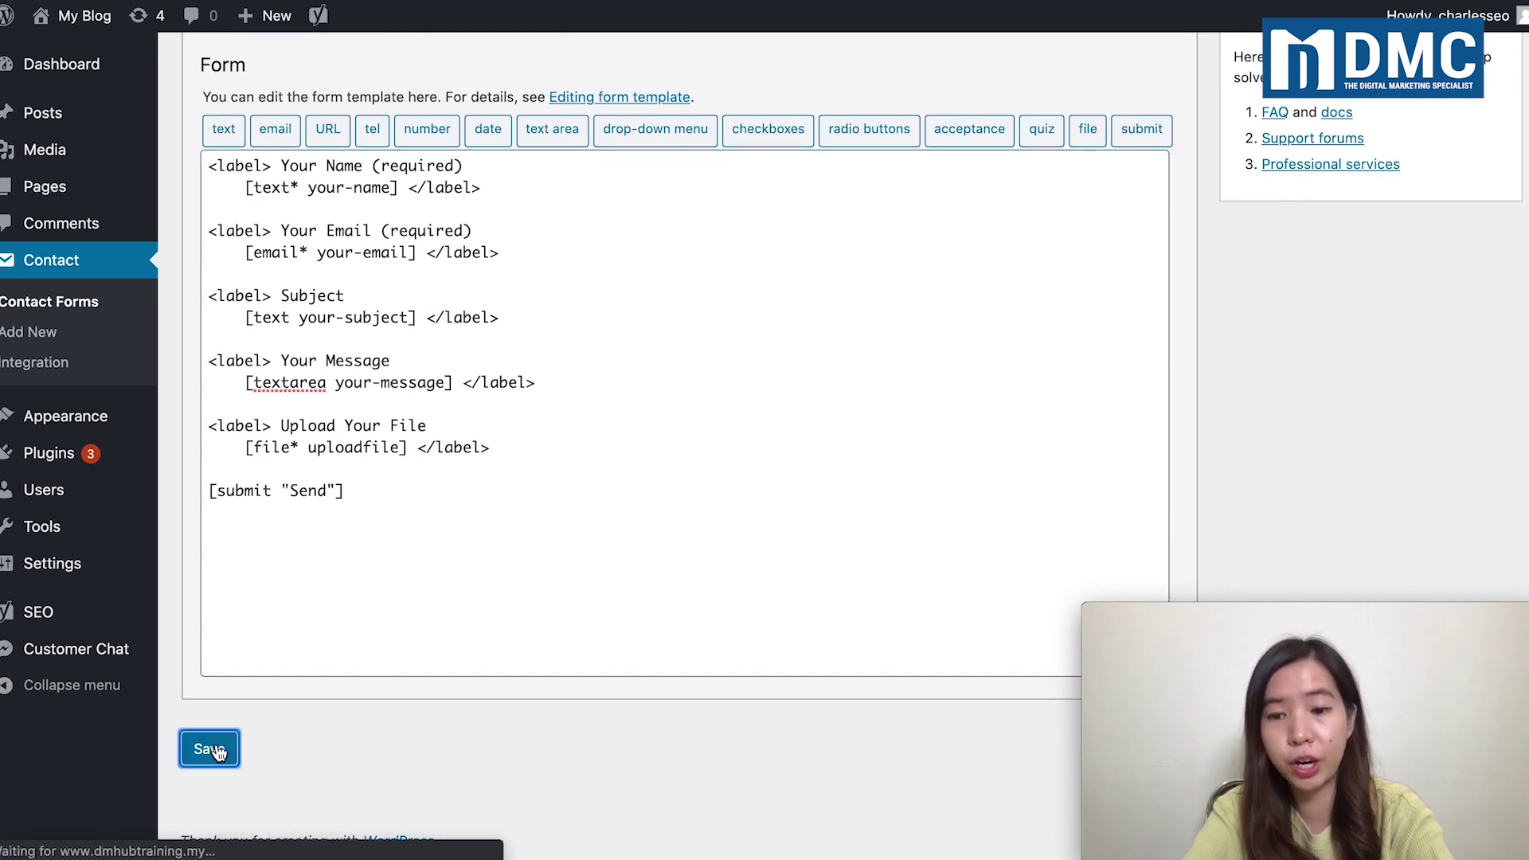
Reload the live contact page and check the form for the new upload field
{"action": "scroll", "coordinate": [415, 70], "scroll_direction": "down", "scroll_amount": 5}
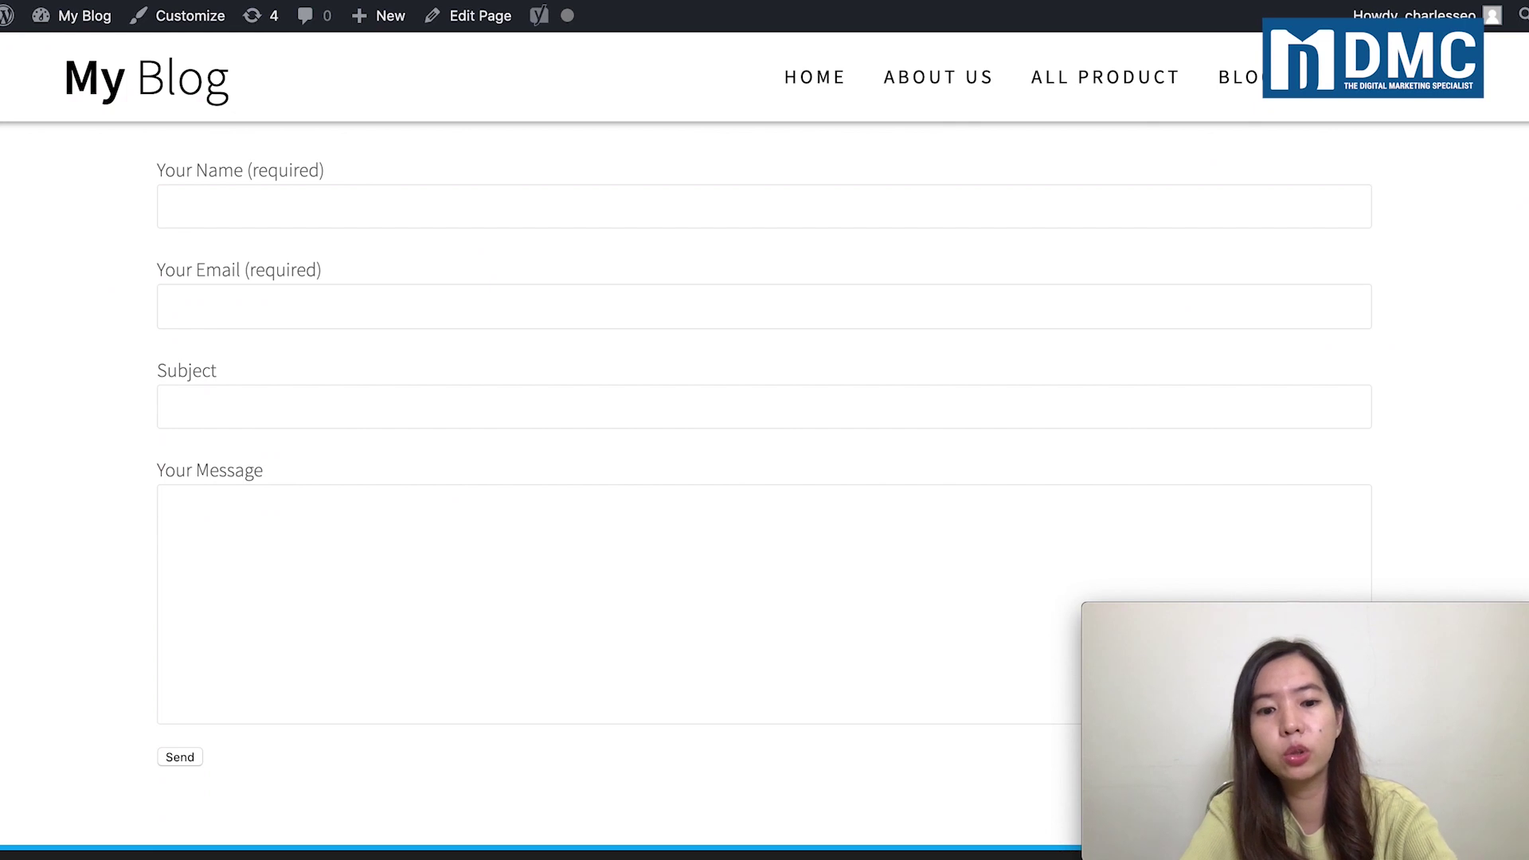
{"action": "key", "text": "super+r"}
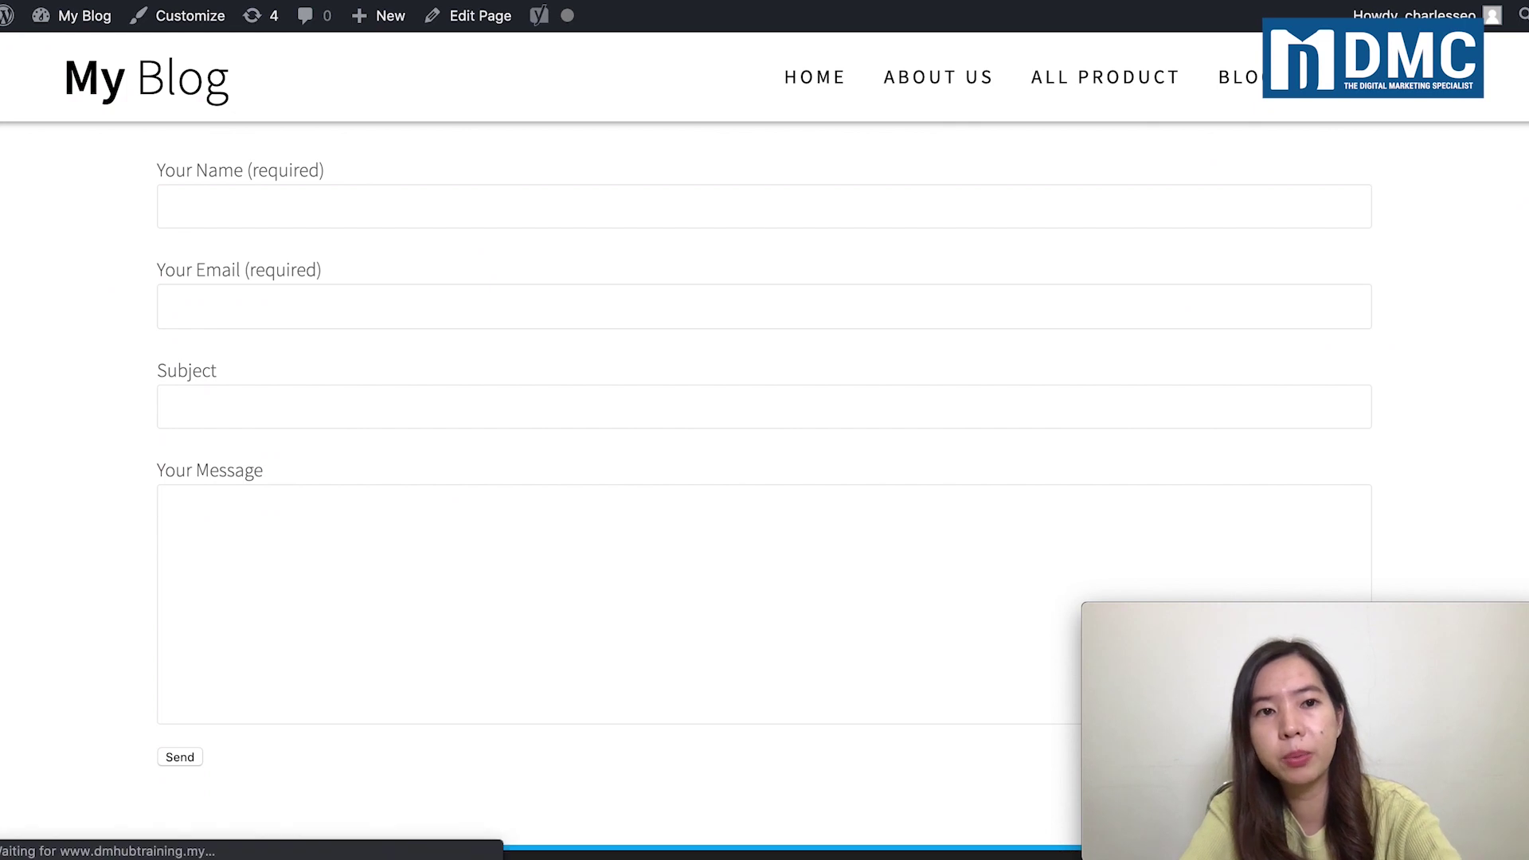
{"action": "scroll", "coordinate": [158, 449], "scroll_direction": "down", "scroll_amount": 7}
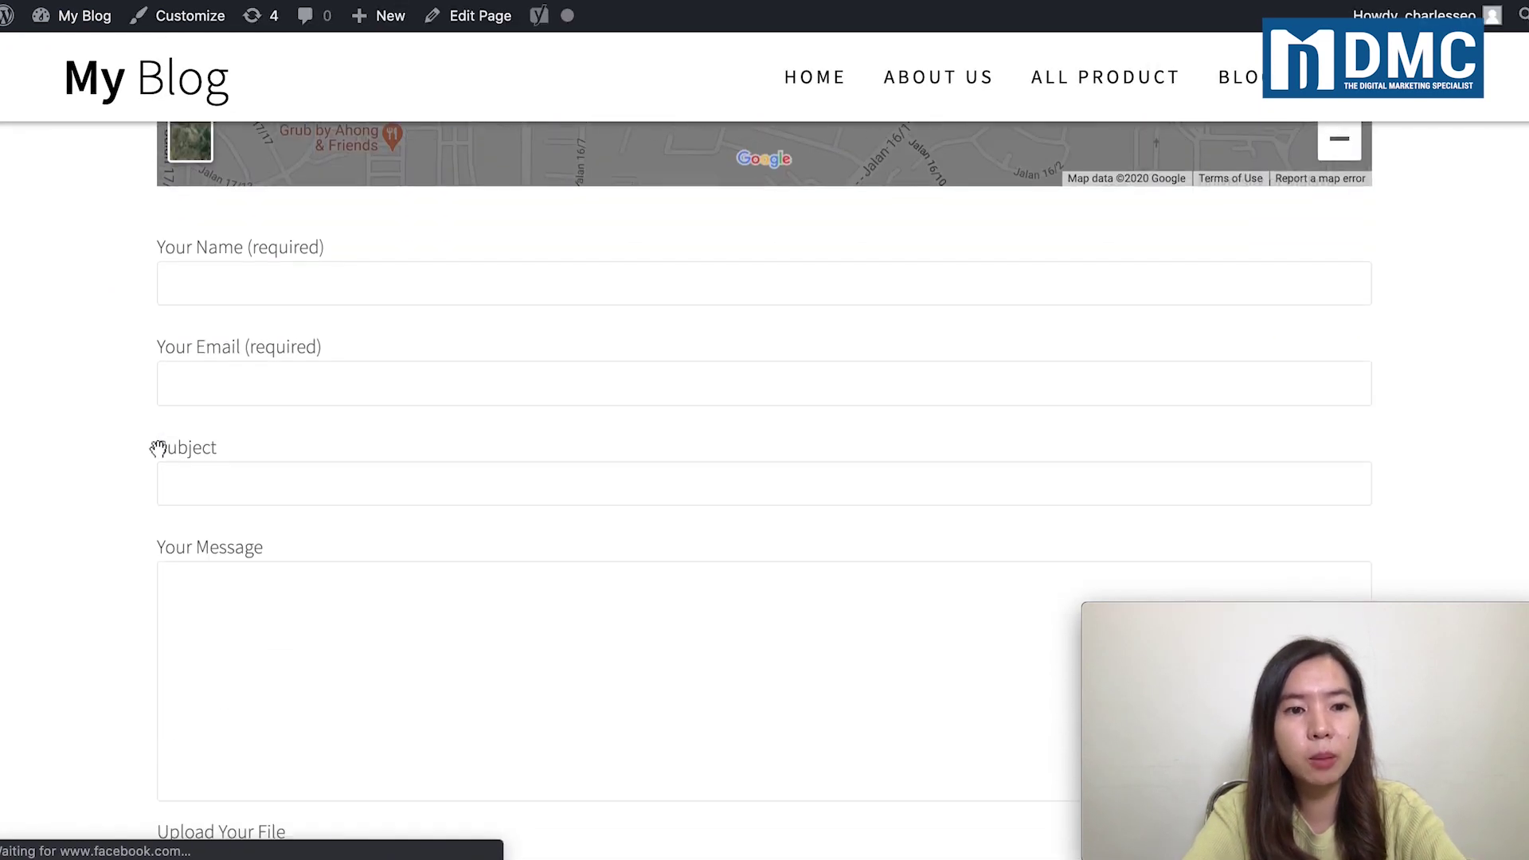
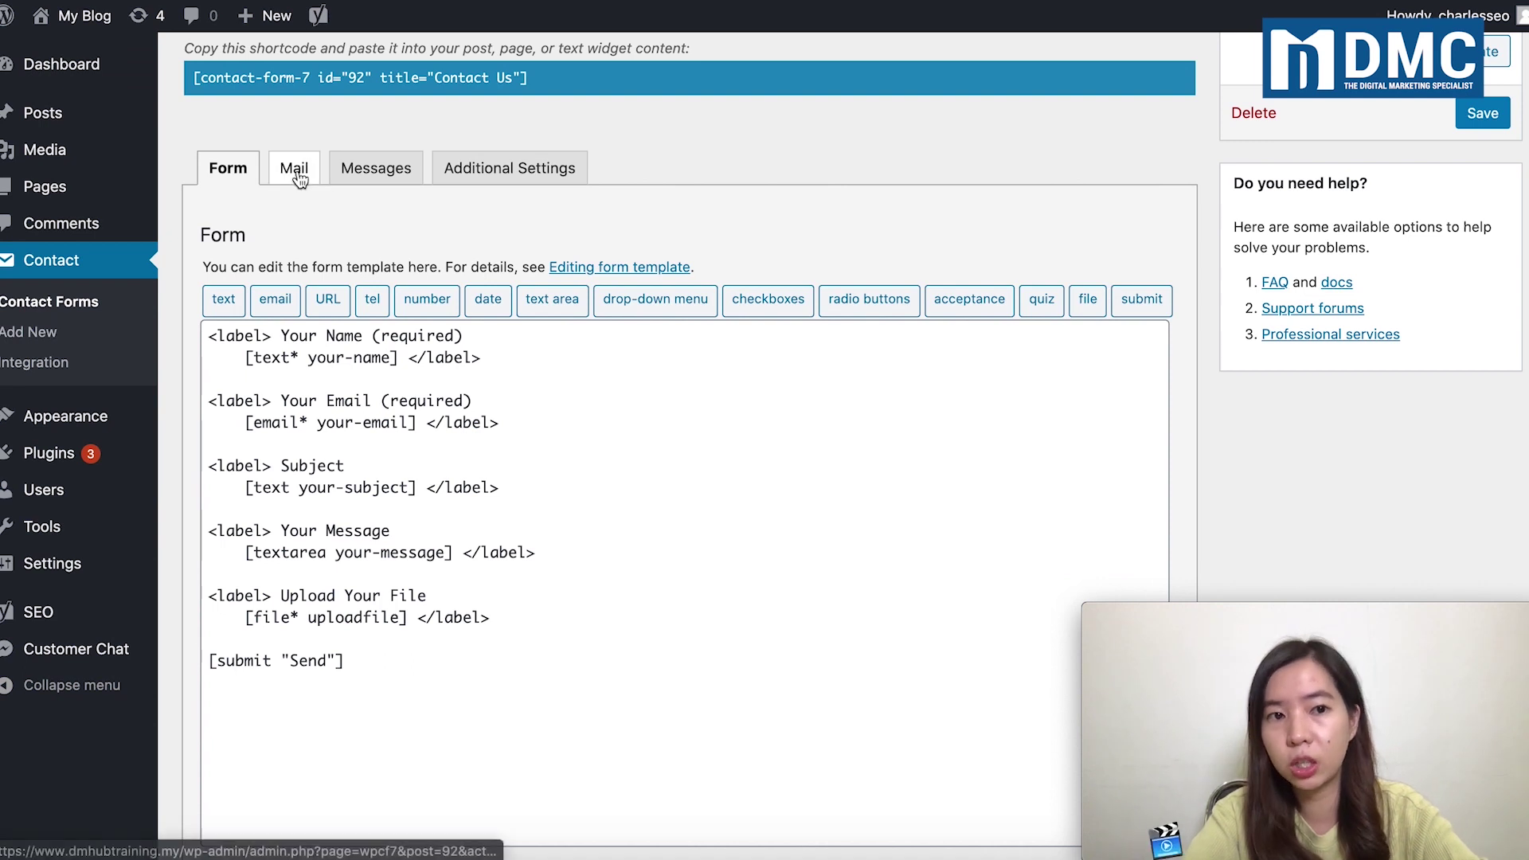
Review the form's mail template, including its available mail-tags, message body and file attachments field
{"action": "left_click", "coordinate": [296, 171]}
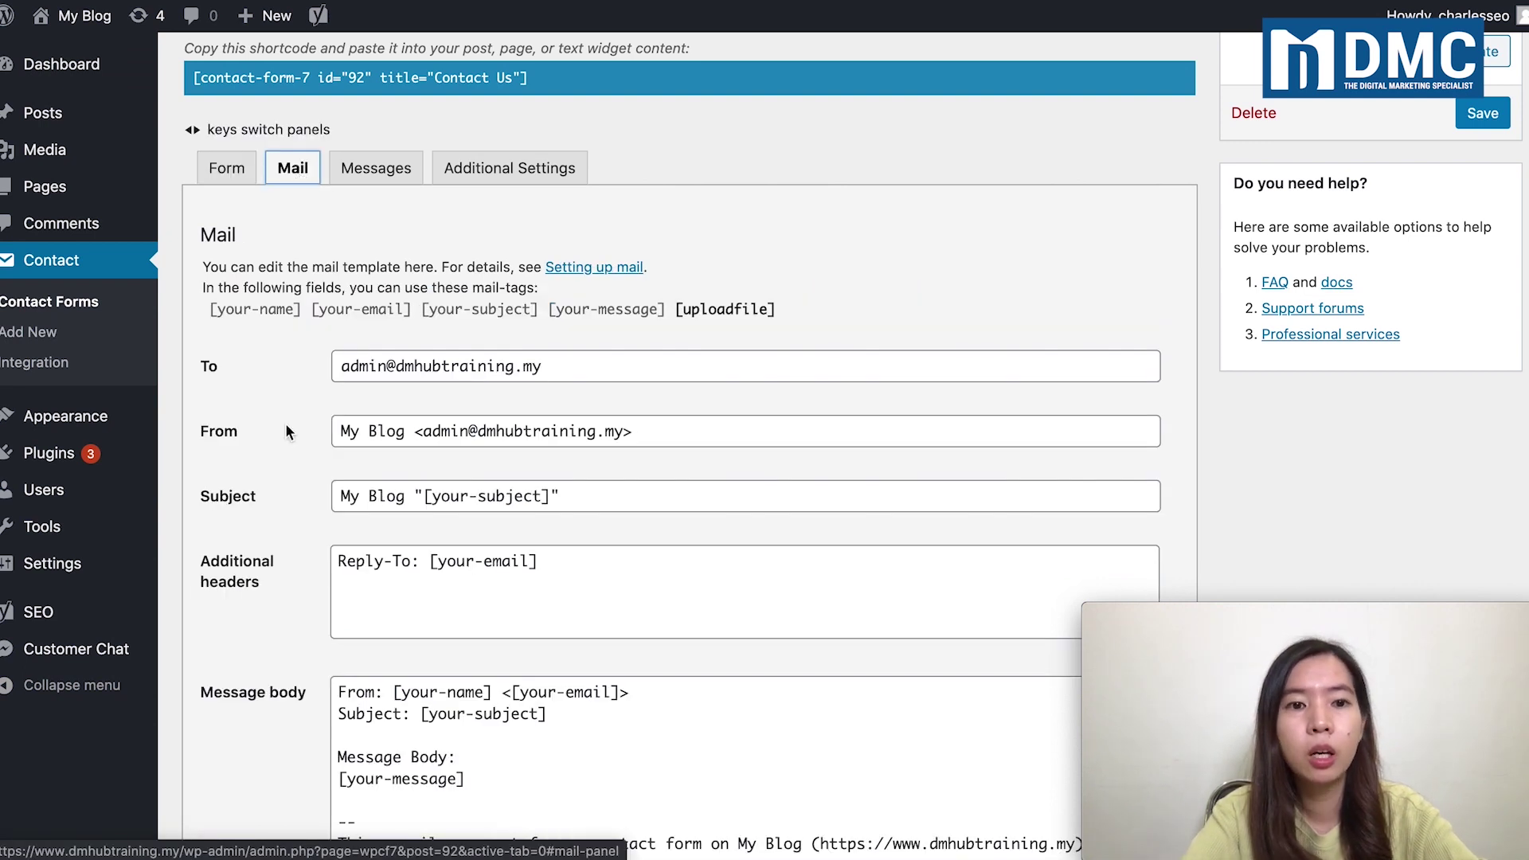
{"action": "scroll", "coordinate": [287, 430], "scroll_direction": "down", "scroll_amount": 5}
{"action": "scroll", "coordinate": [287, 431], "scroll_direction": "down", "scroll_amount": 4}
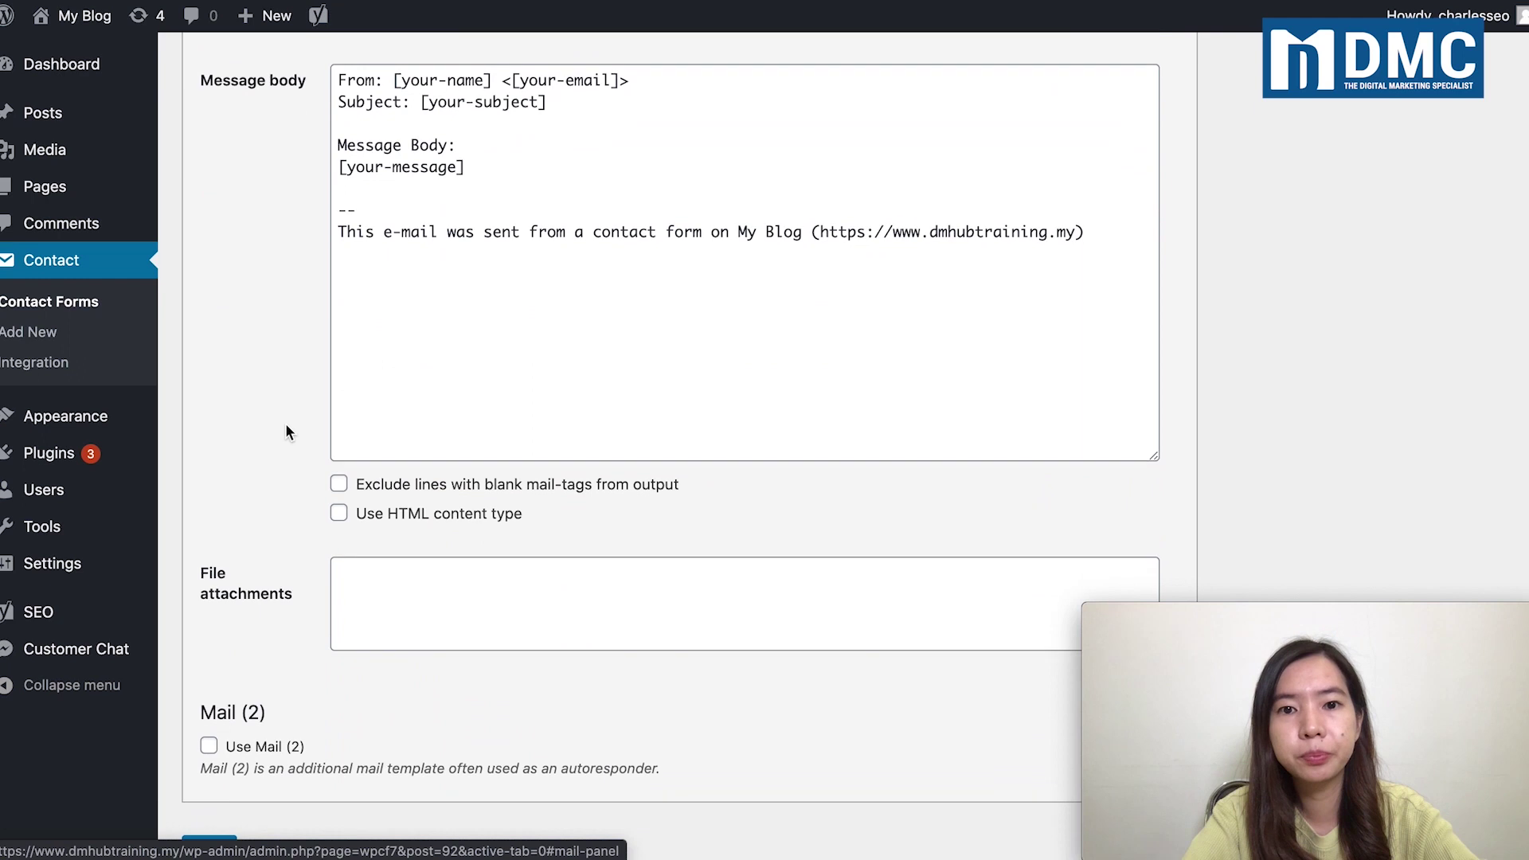
{"action": "scroll", "coordinate": [285, 423], "scroll_direction": "up", "scroll_amount": 8}
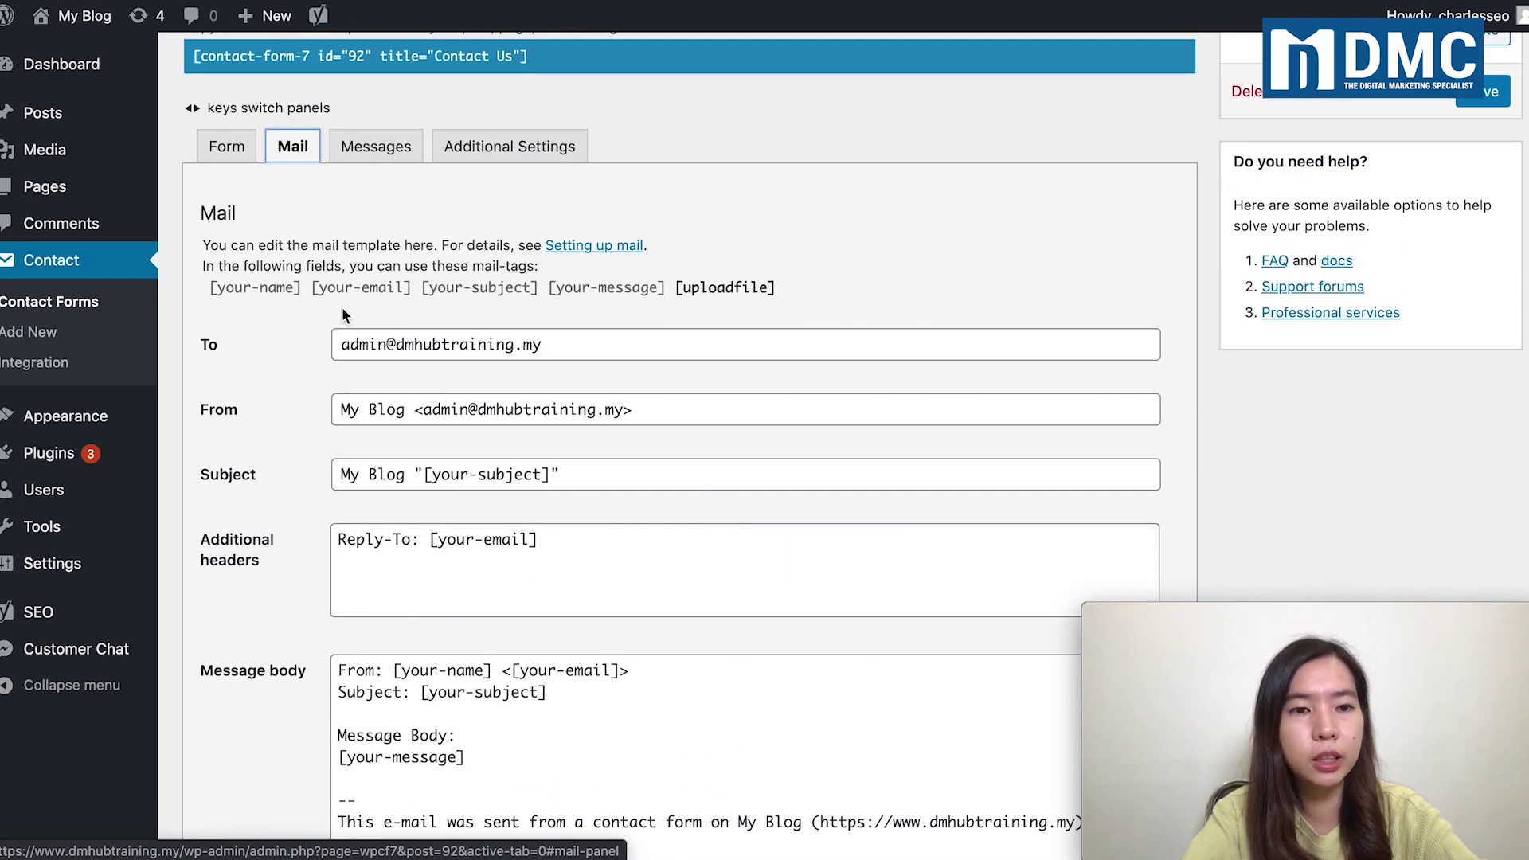
{"action": "left_click_drag", "start_coordinate": [787, 286], "coordinate": [675, 297]}
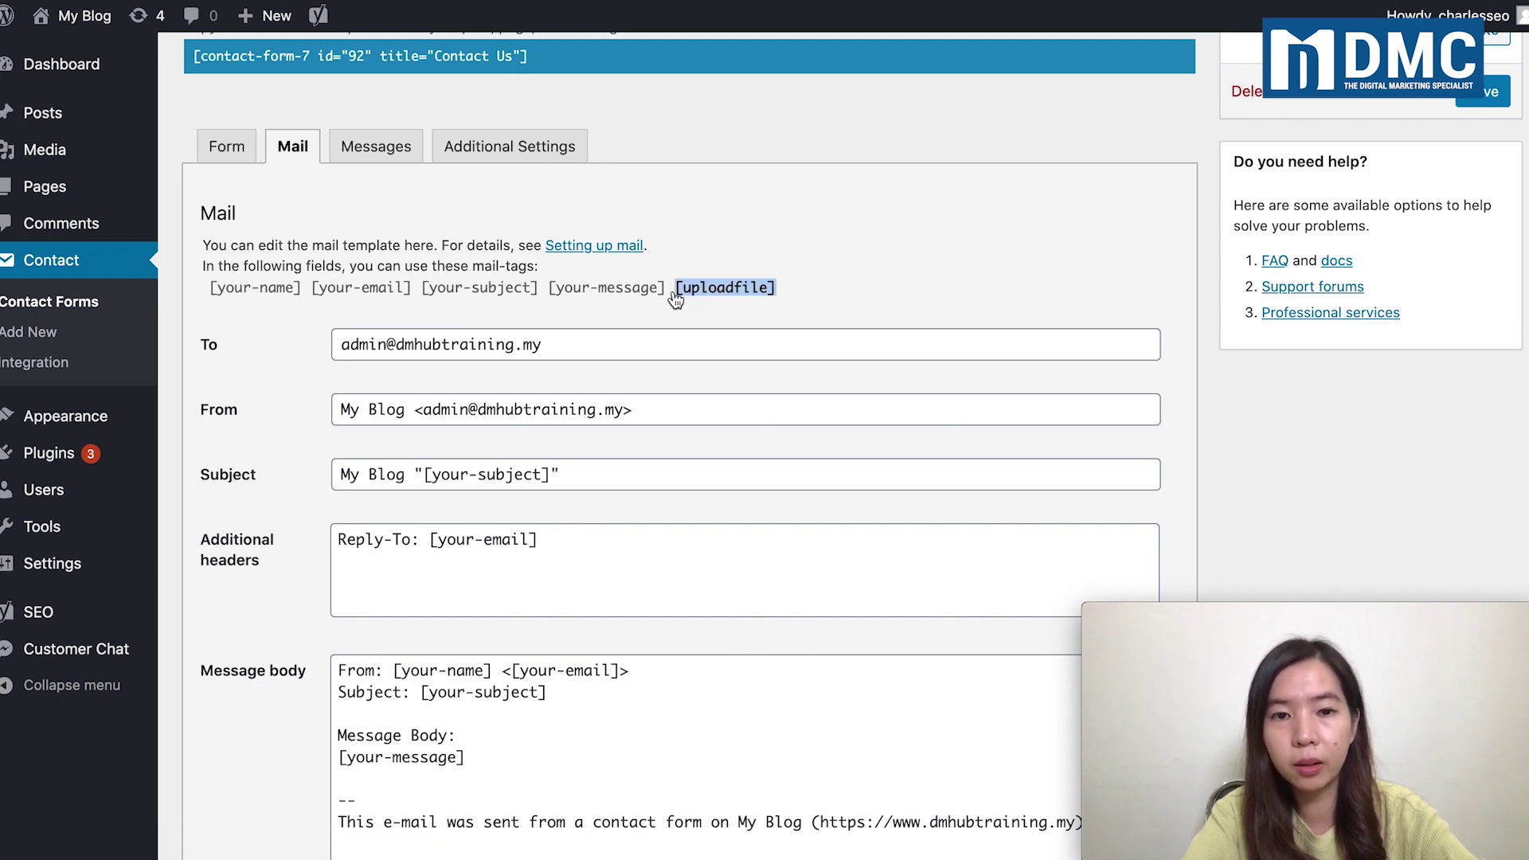
{"action": "left_click", "coordinate": [718, 322]}
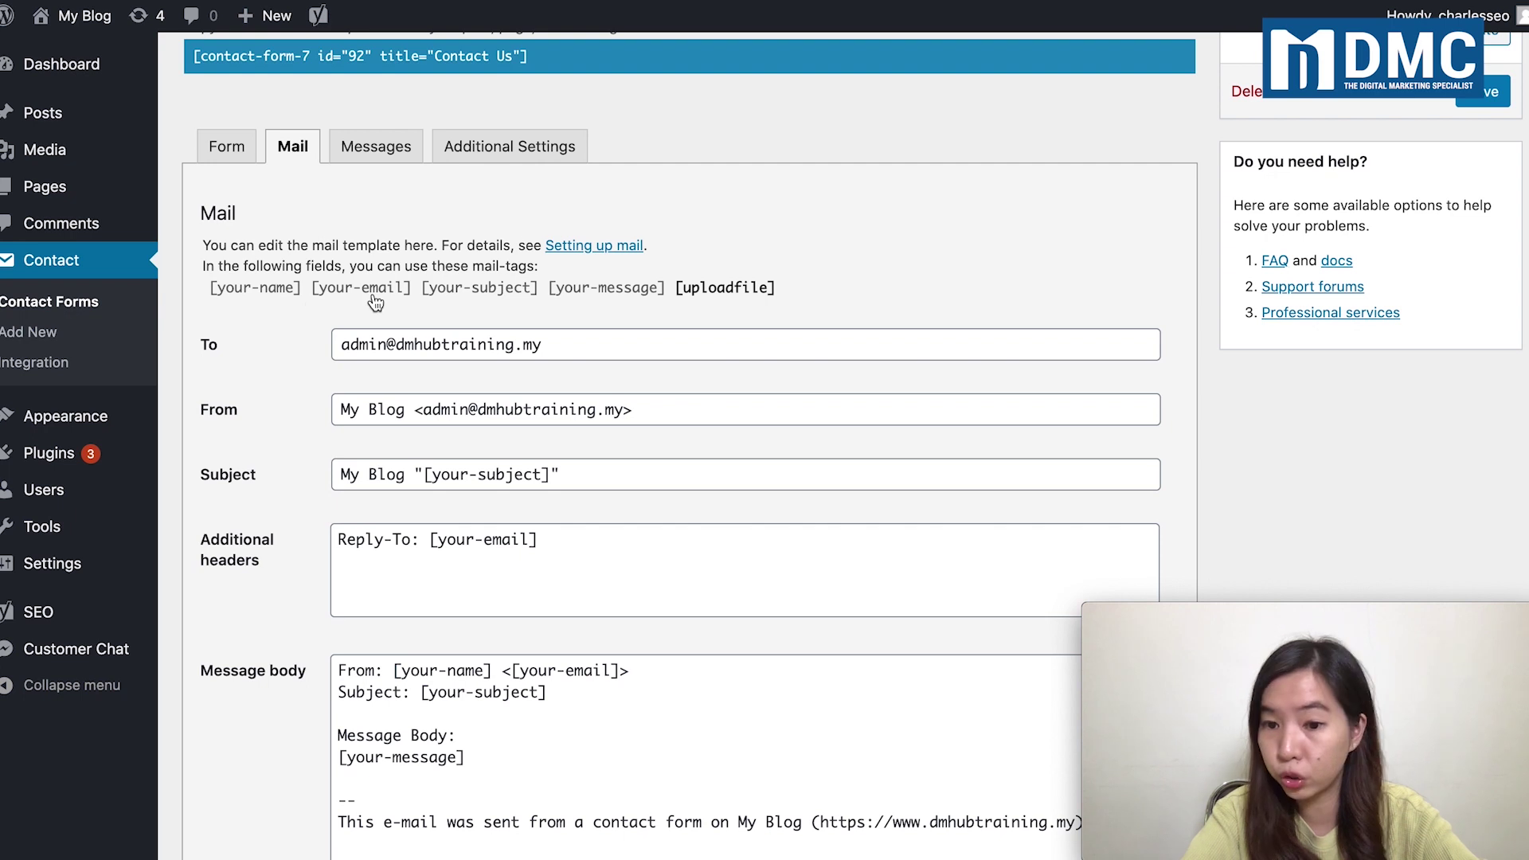
{"action": "scroll", "coordinate": [375, 302], "scroll_direction": "down", "scroll_amount": 2}
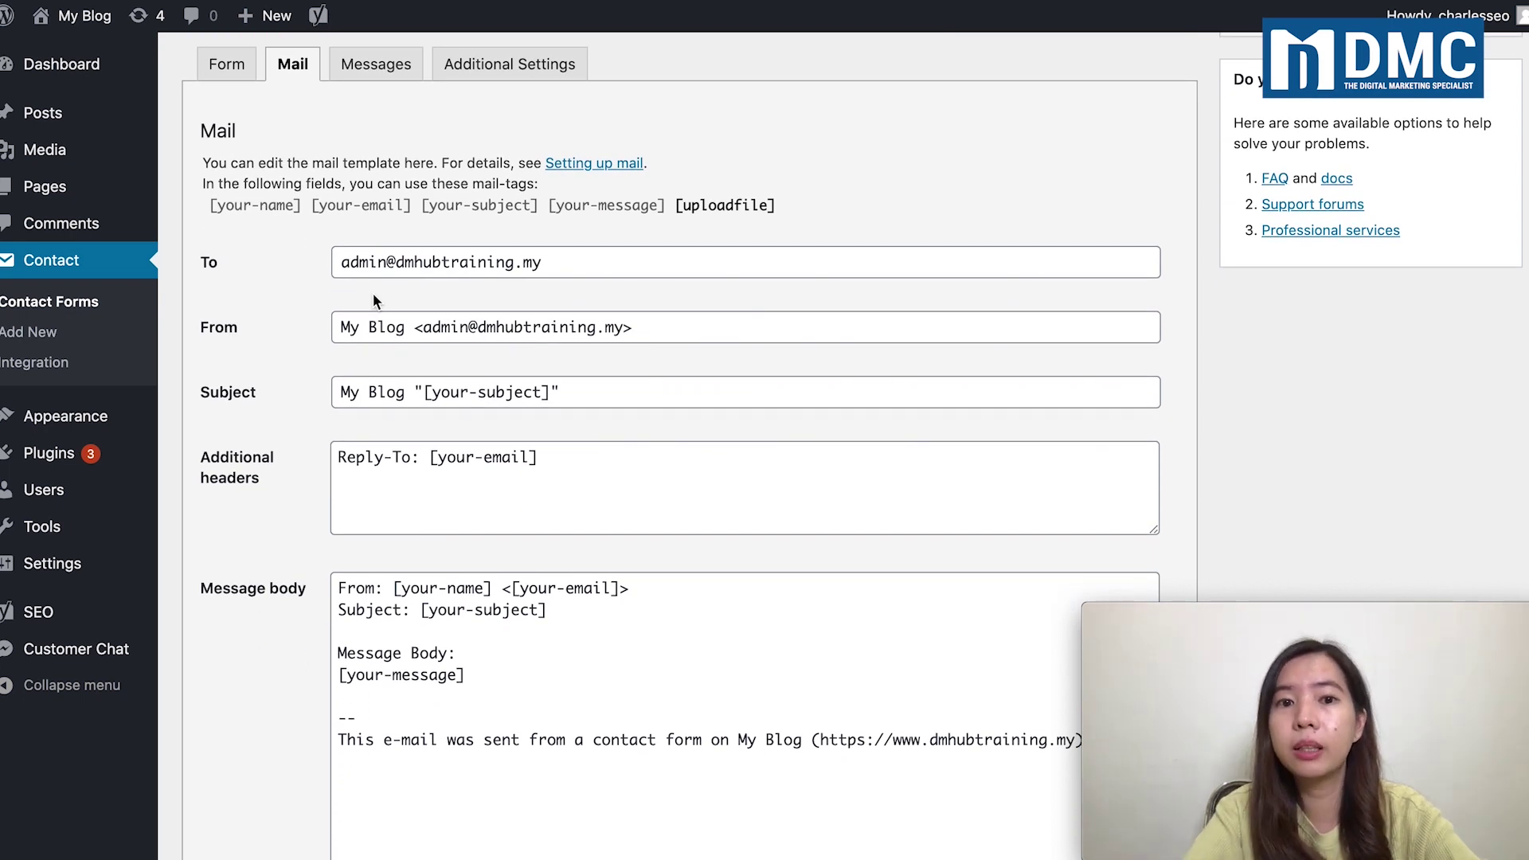
{"action": "scroll", "coordinate": [374, 300], "scroll_direction": "down", "scroll_amount": 1}
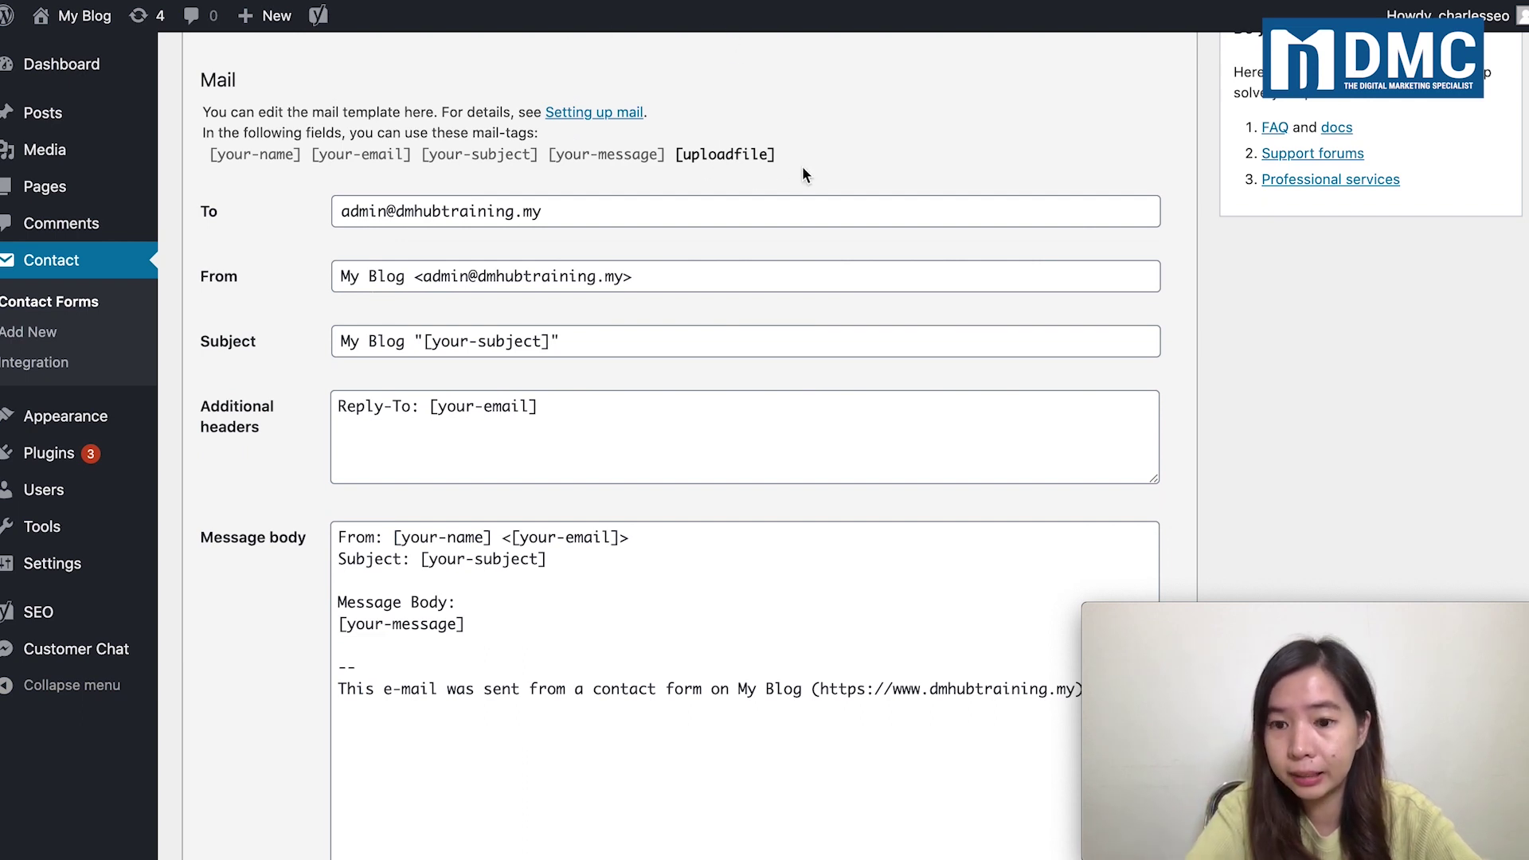
{"action": "scroll", "coordinate": [803, 174], "scroll_direction": "down", "scroll_amount": 1}
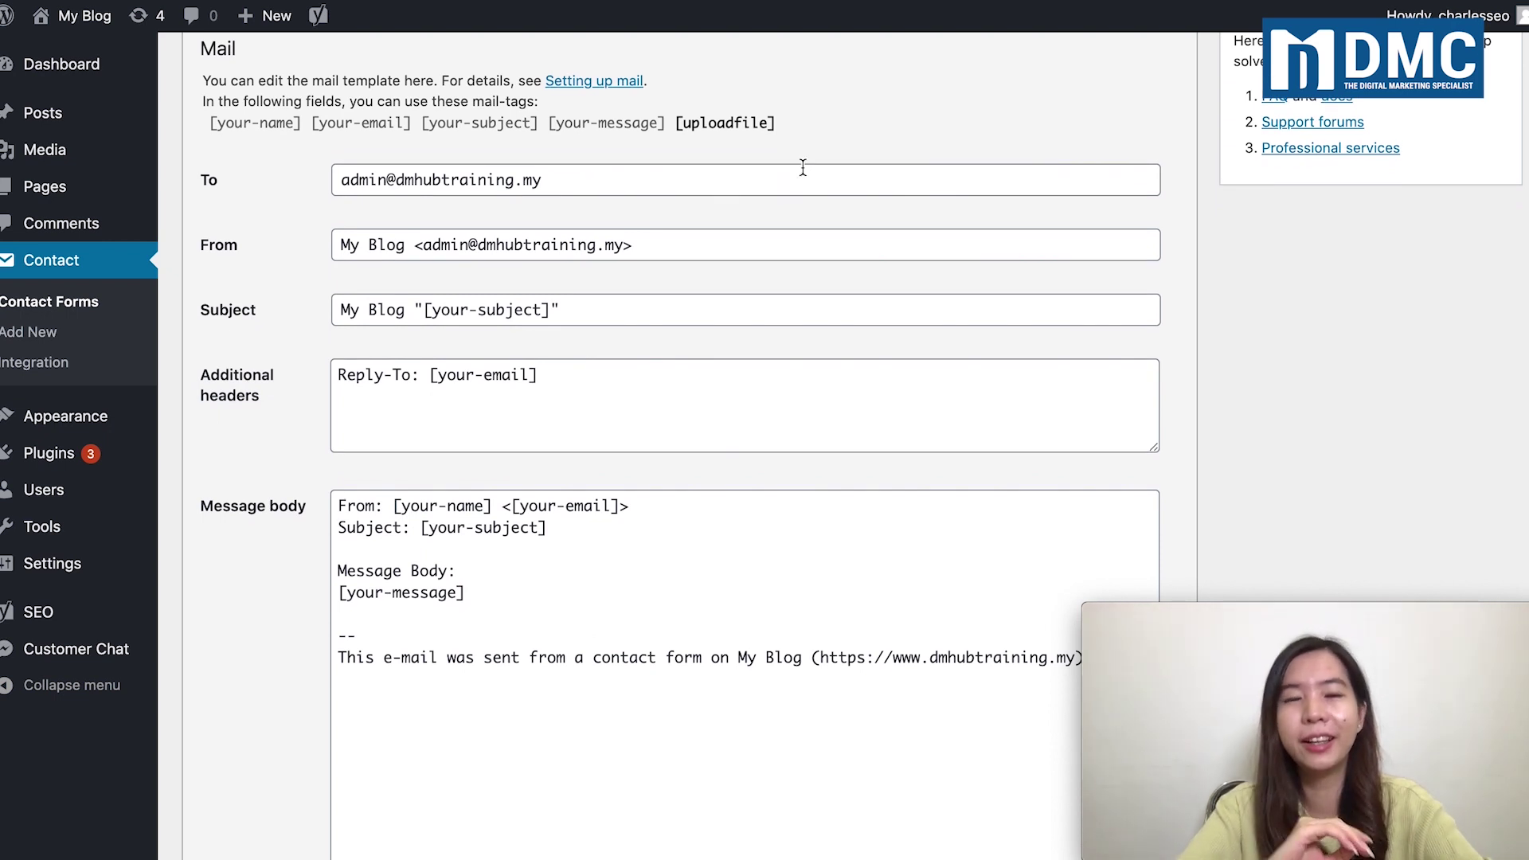
Copy the [uploadfile] mail-tag from the list of available mail-tags
{"action": "left_click_drag", "start_coordinate": [778, 124], "coordinate": [670, 125]}
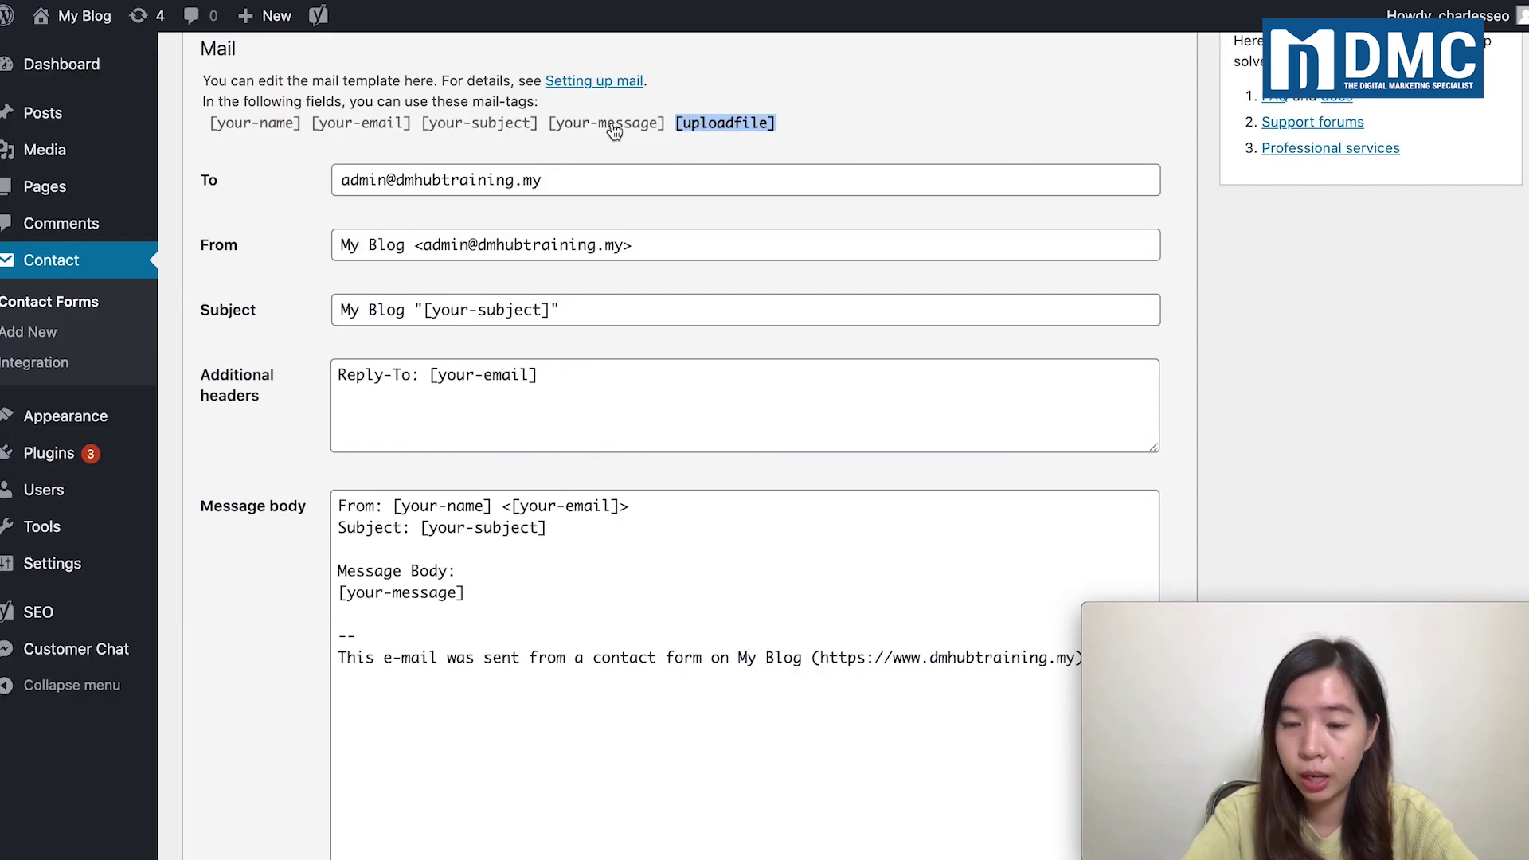
{"action": "left_click", "coordinate": [745, 152]}
{"action": "left_click", "coordinate": [769, 125]}
{"action": "key", "text": "ctrl+c"}
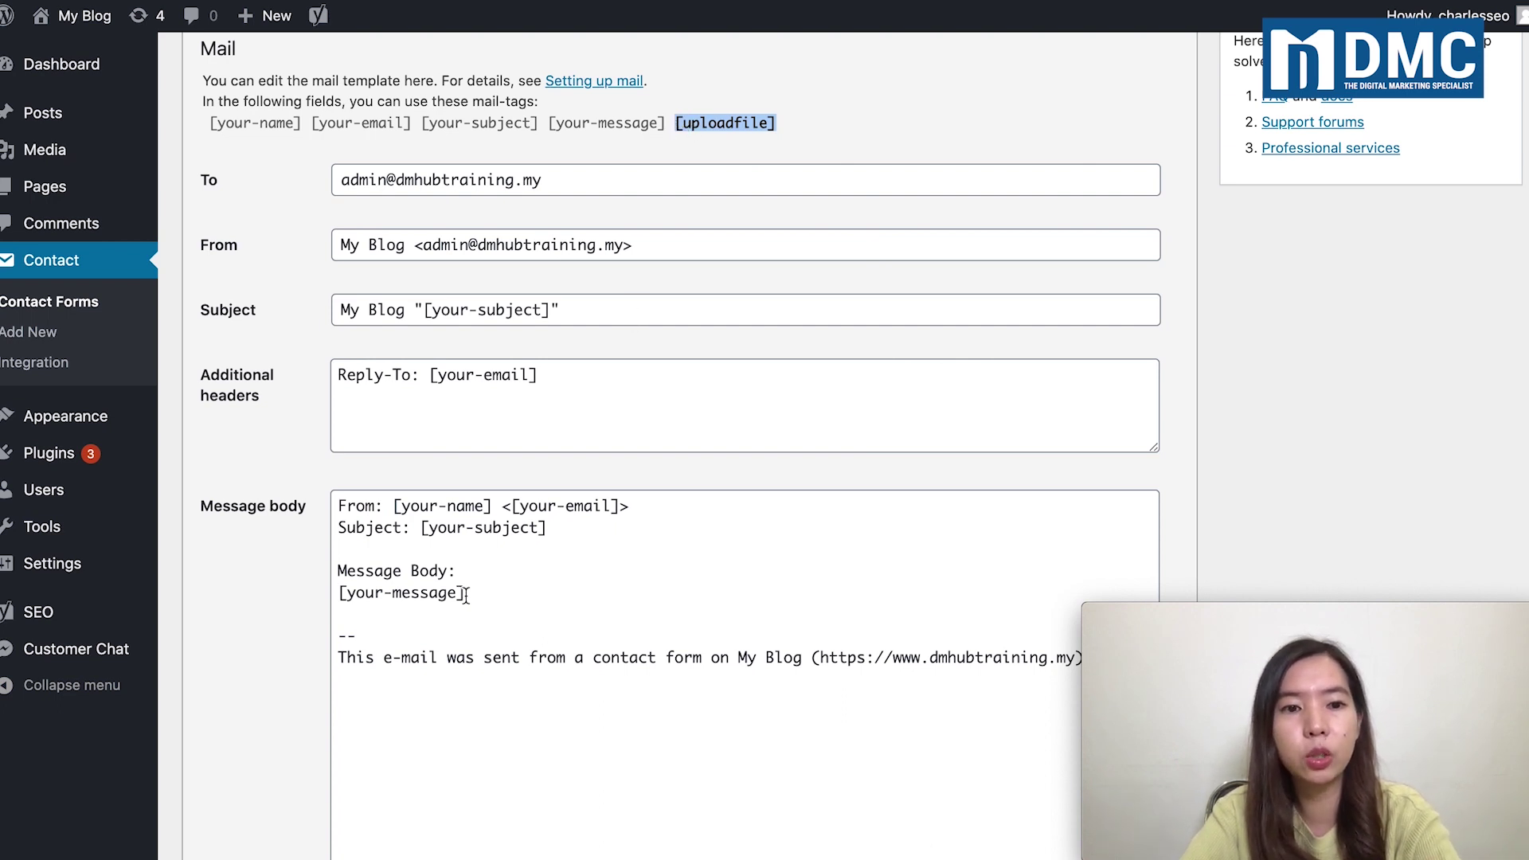
Add two blank lines below the [your-message] tag in the mail template's message body
{"action": "scroll", "coordinate": [465, 595], "scroll_direction": "down", "scroll_amount": 2}
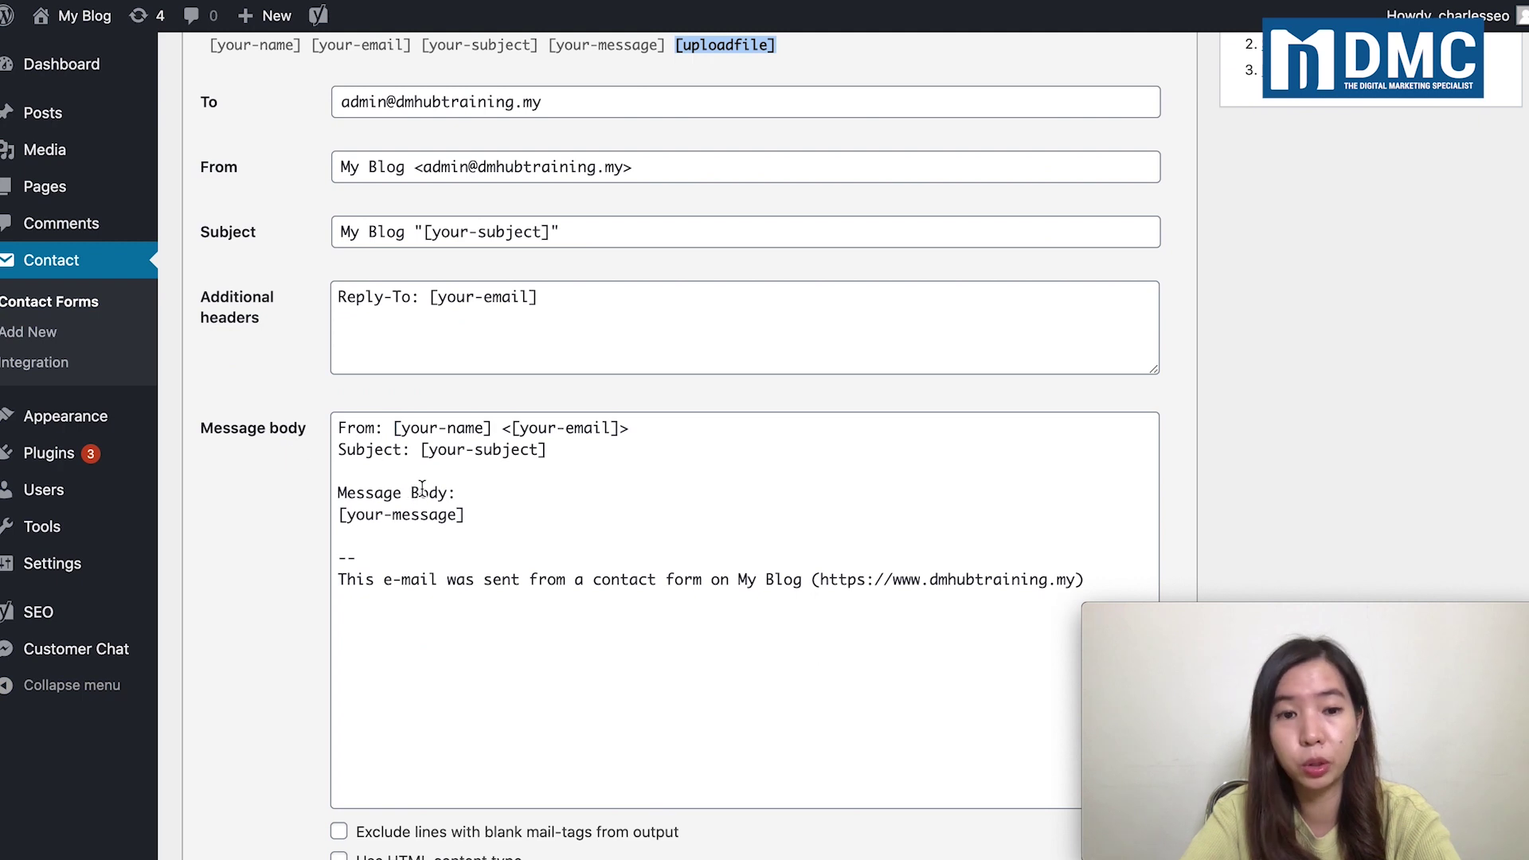
{"action": "left_click", "coordinate": [474, 518]}
{"action": "scroll", "coordinate": [476, 519], "scroll_direction": "down", "scroll_amount": 2}
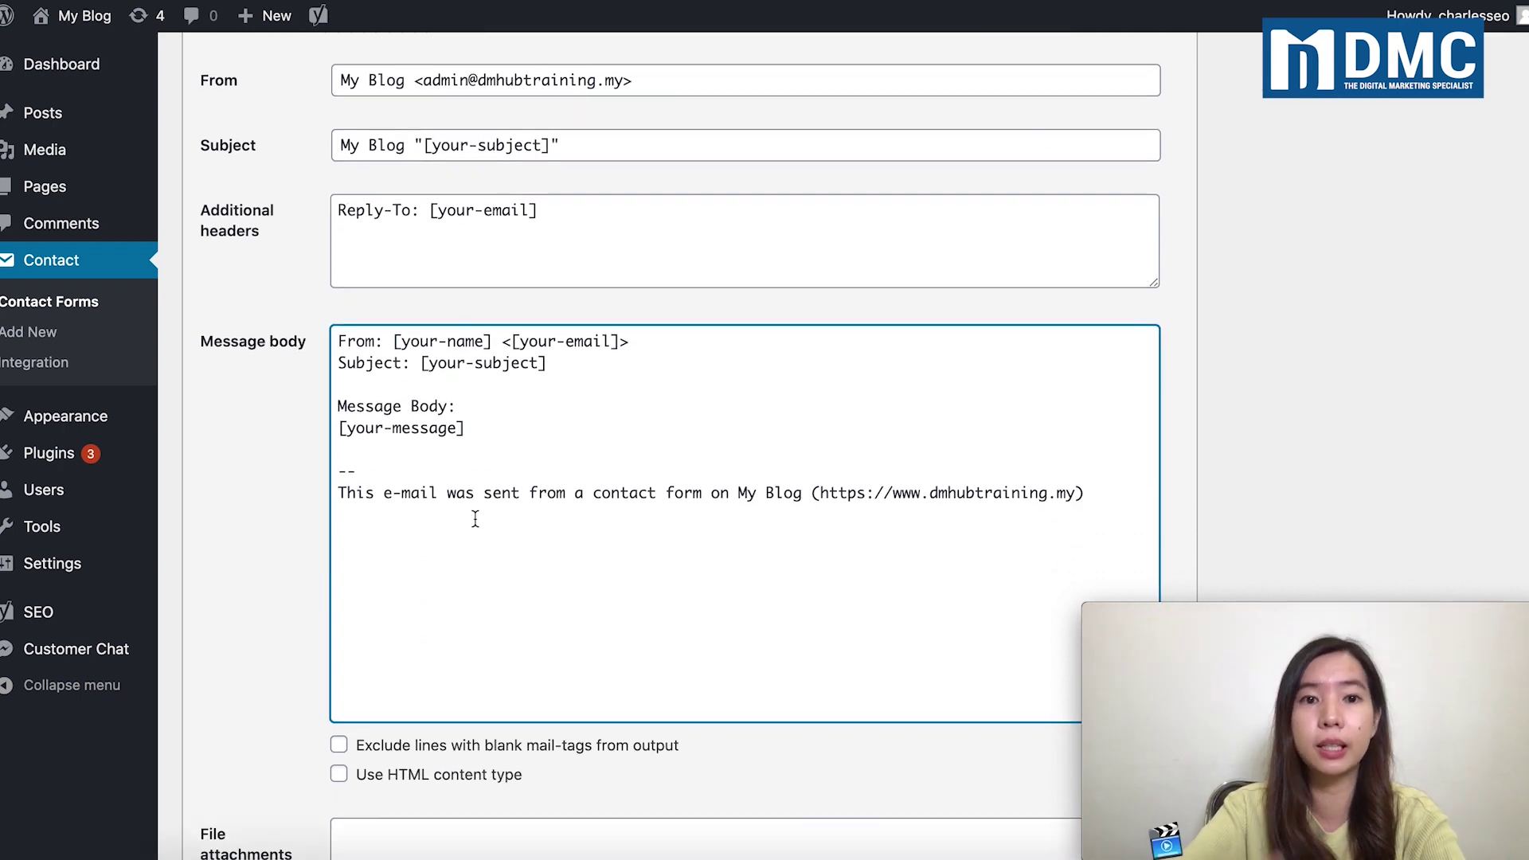
{"action": "scroll", "coordinate": [475, 518], "scroll_direction": "down", "scroll_amount": 2}
{"action": "scroll", "coordinate": [475, 518], "scroll_direction": "down", "scroll_amount": 1}
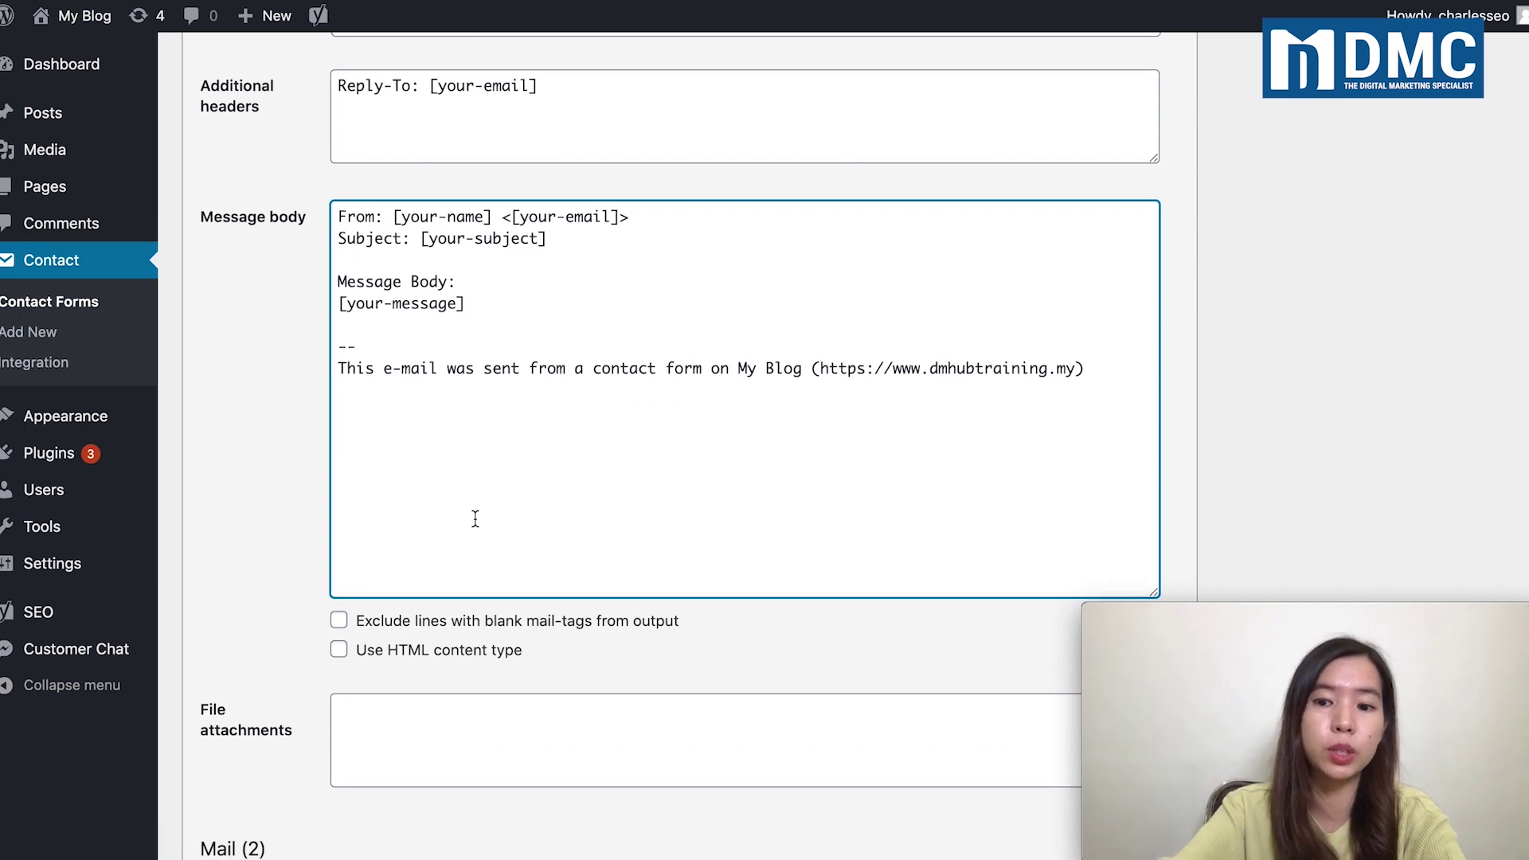
{"action": "key", "text": "Return"}
{"action": "key", "text": "Return"}
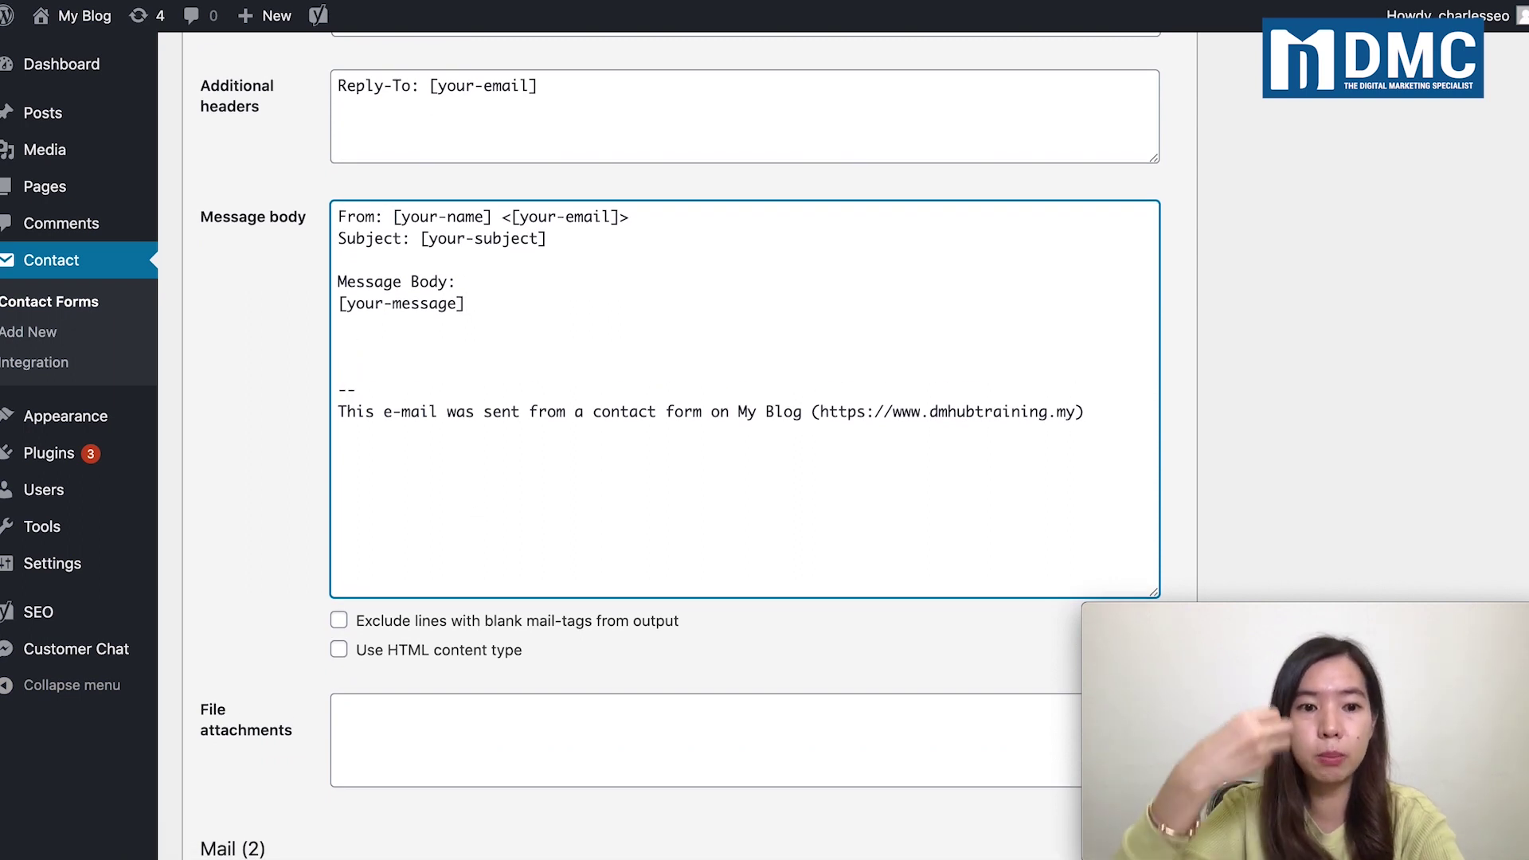
Paste the [uploadfile] mail-tag into the mail template's file attachments and save the contact form
{"action": "scroll", "coordinate": [470, 520], "scroll_direction": "down", "scroll_amount": 2}
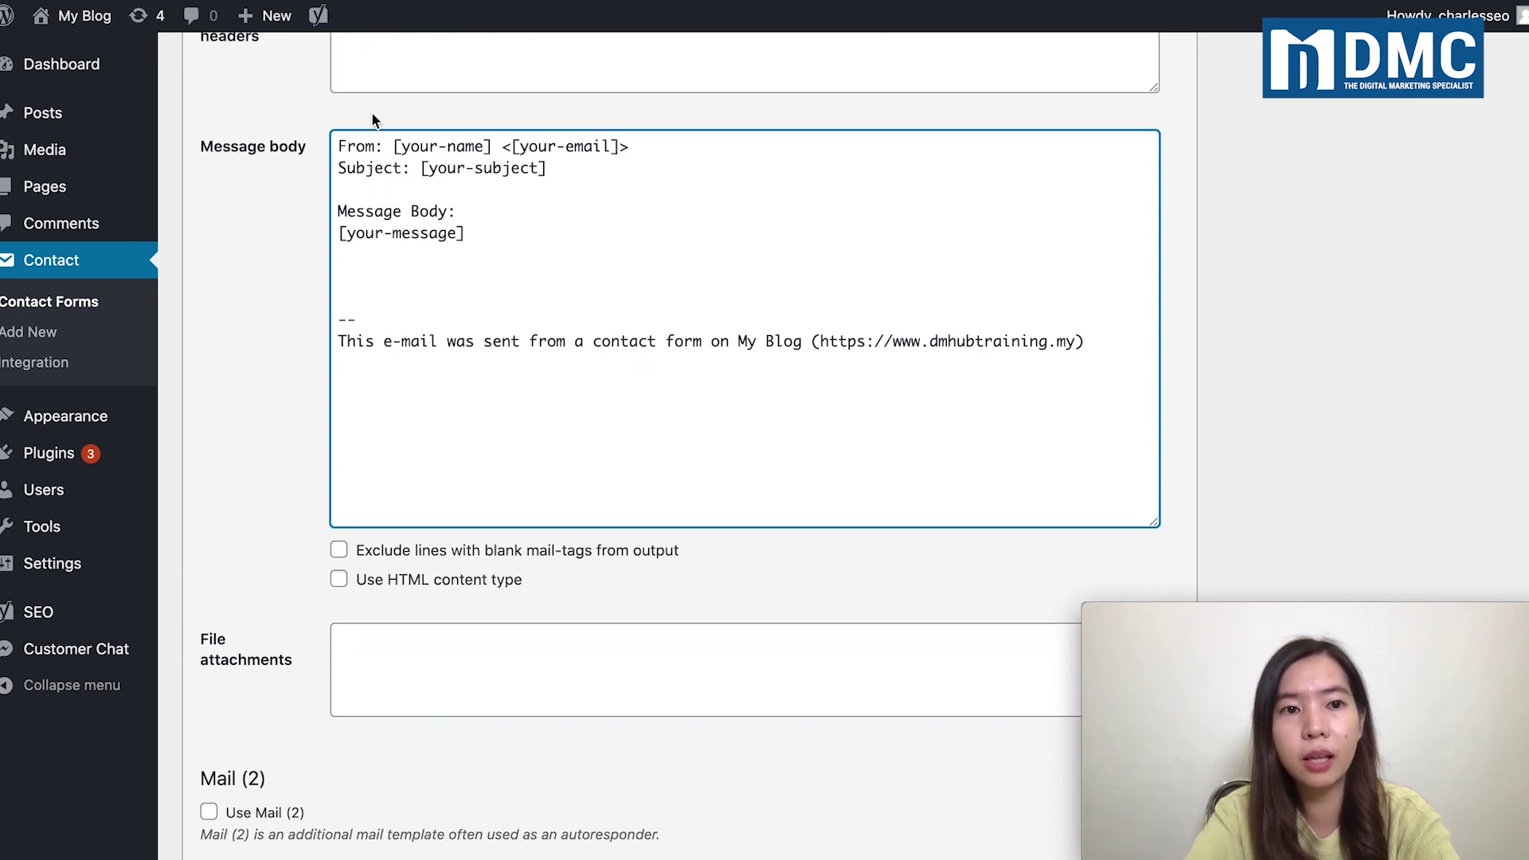
{"action": "scroll", "coordinate": [445, 395], "scroll_direction": "down", "scroll_amount": 1}
{"action": "scroll", "coordinate": [445, 395], "scroll_direction": "down", "scroll_amount": 3}
{"action": "left_click", "coordinate": [398, 535]}
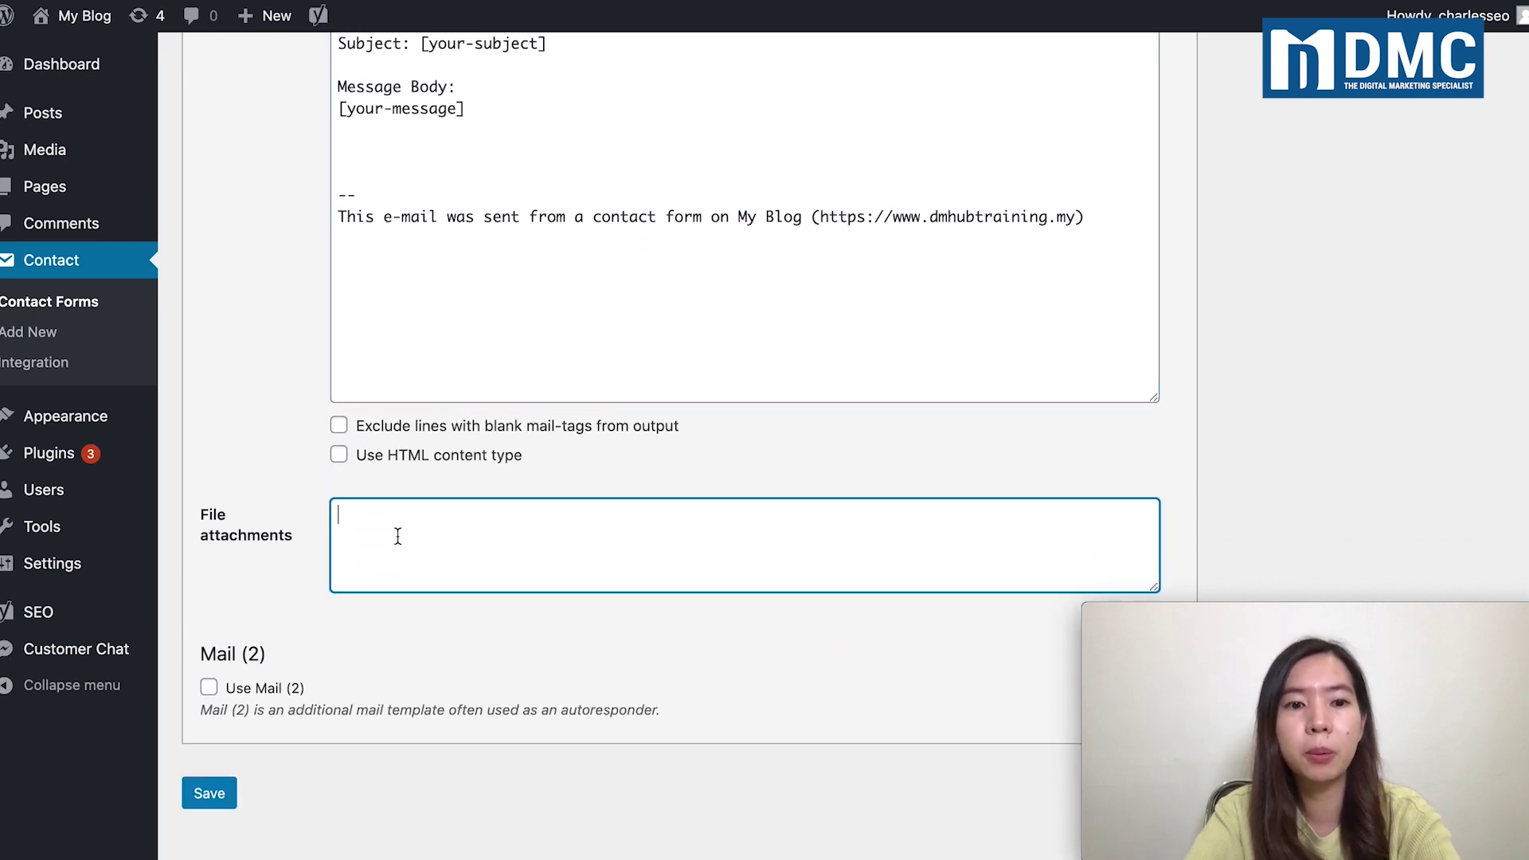
{"action": "key", "text": "ctrl+v"}
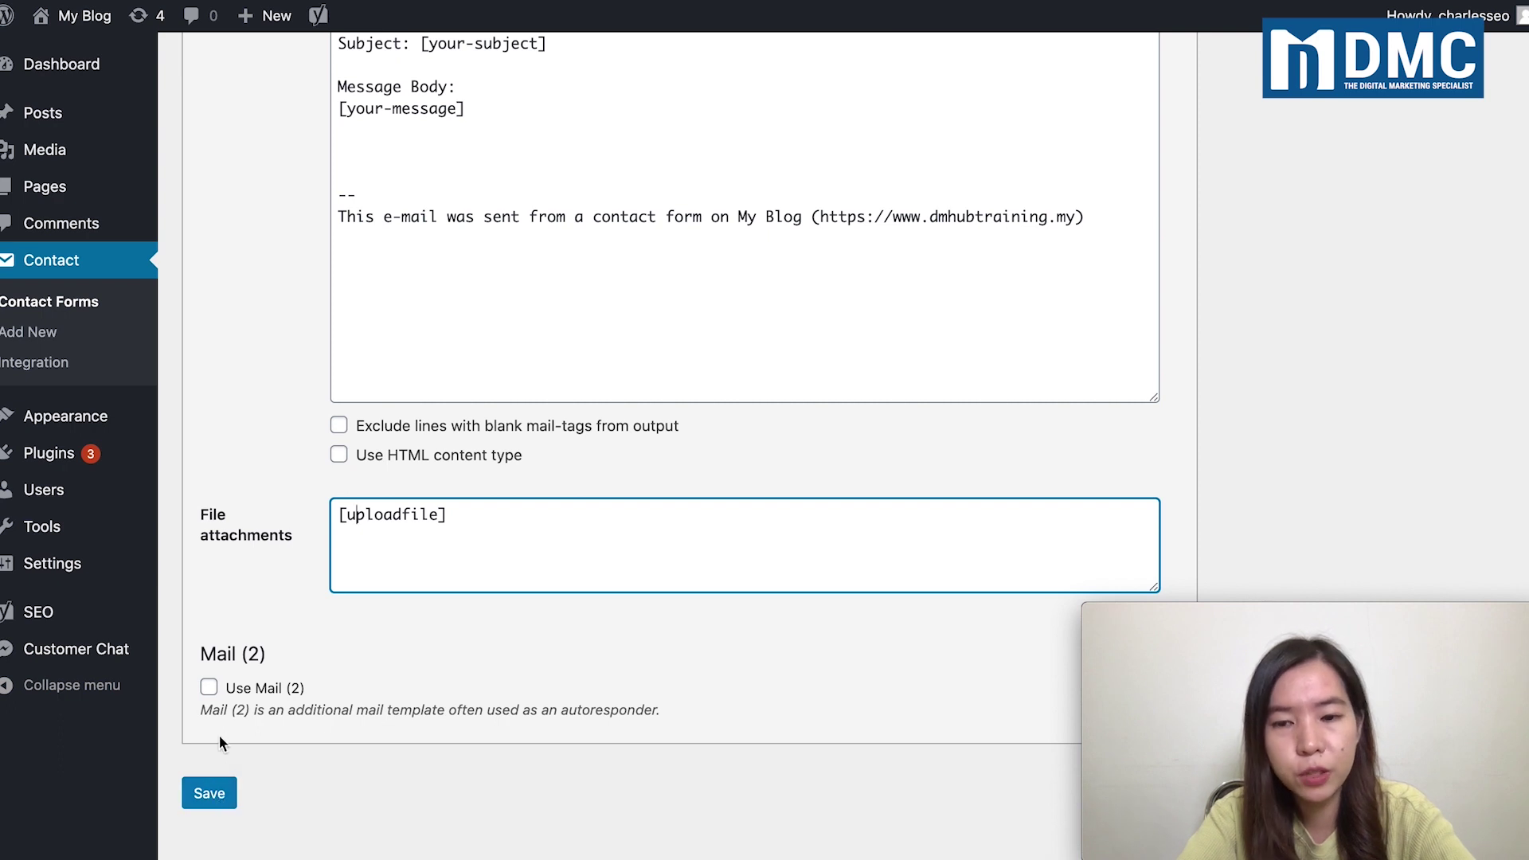
{"action": "scroll", "coordinate": [321, 475], "scroll_direction": "up", "scroll_amount": 8}
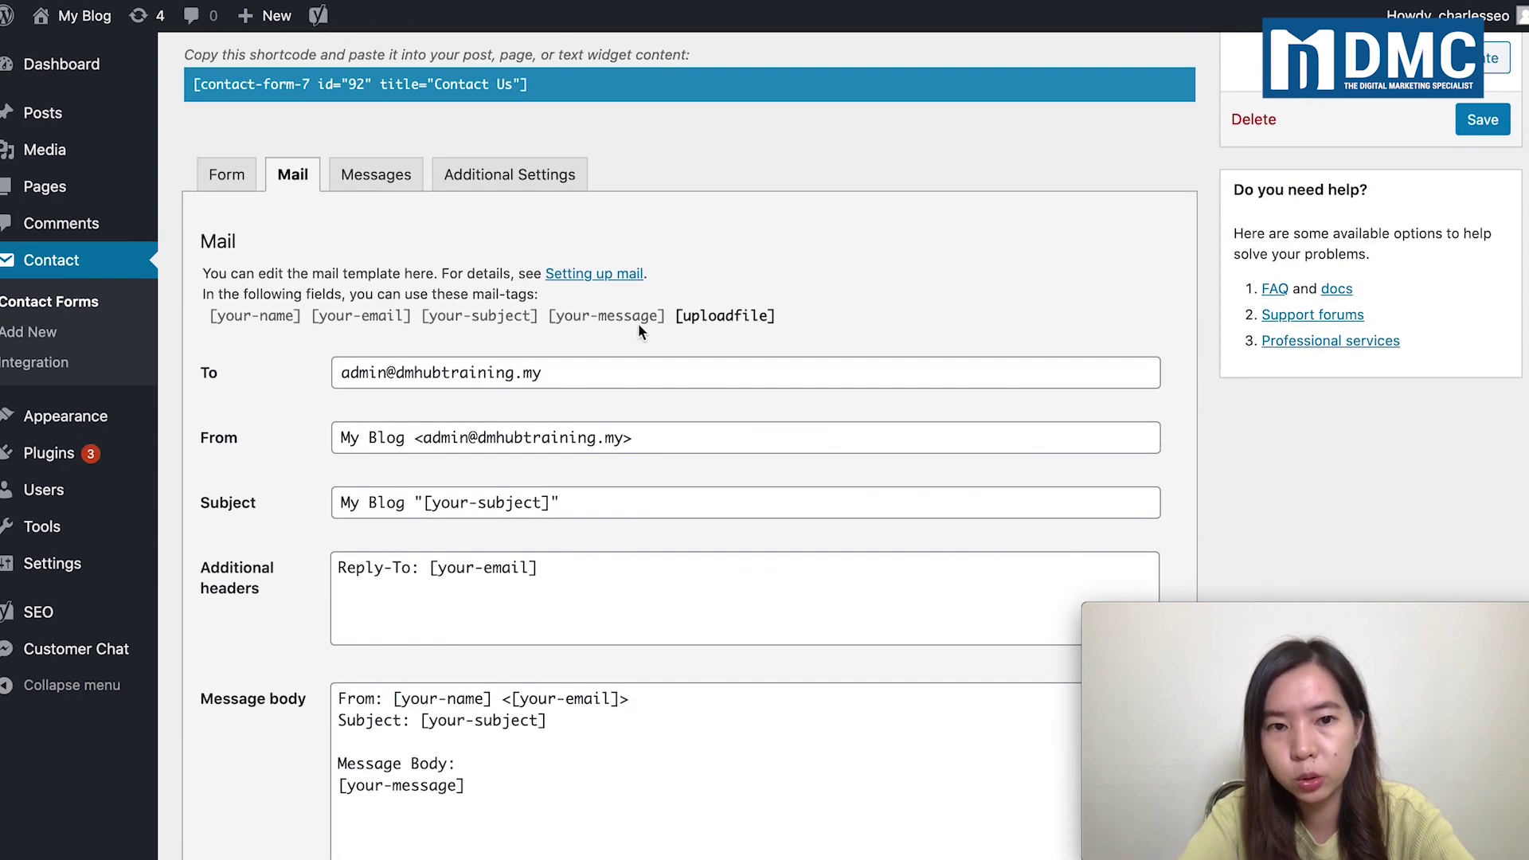
{"action": "scroll", "coordinate": [279, 517], "scroll_direction": "down", "scroll_amount": 2}
{"action": "scroll", "coordinate": [278, 518], "scroll_direction": "down", "scroll_amount": 5}
{"action": "left_click", "coordinate": [210, 750]}
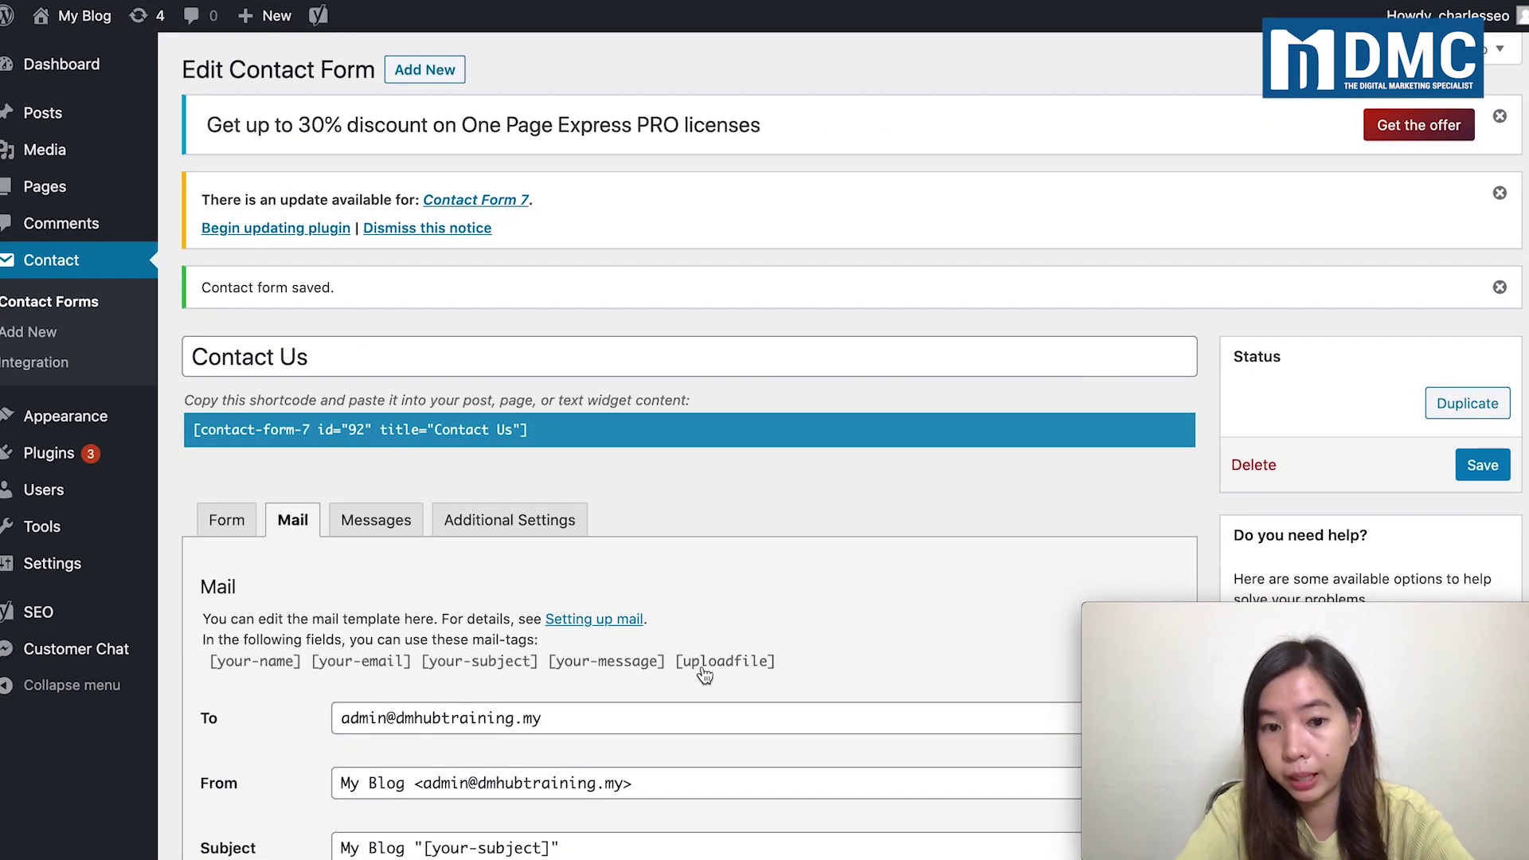
Check the available mail-tags against the contents of the saved mail template
{"action": "left_click_drag", "start_coordinate": [805, 661], "coordinate": [209, 678]}
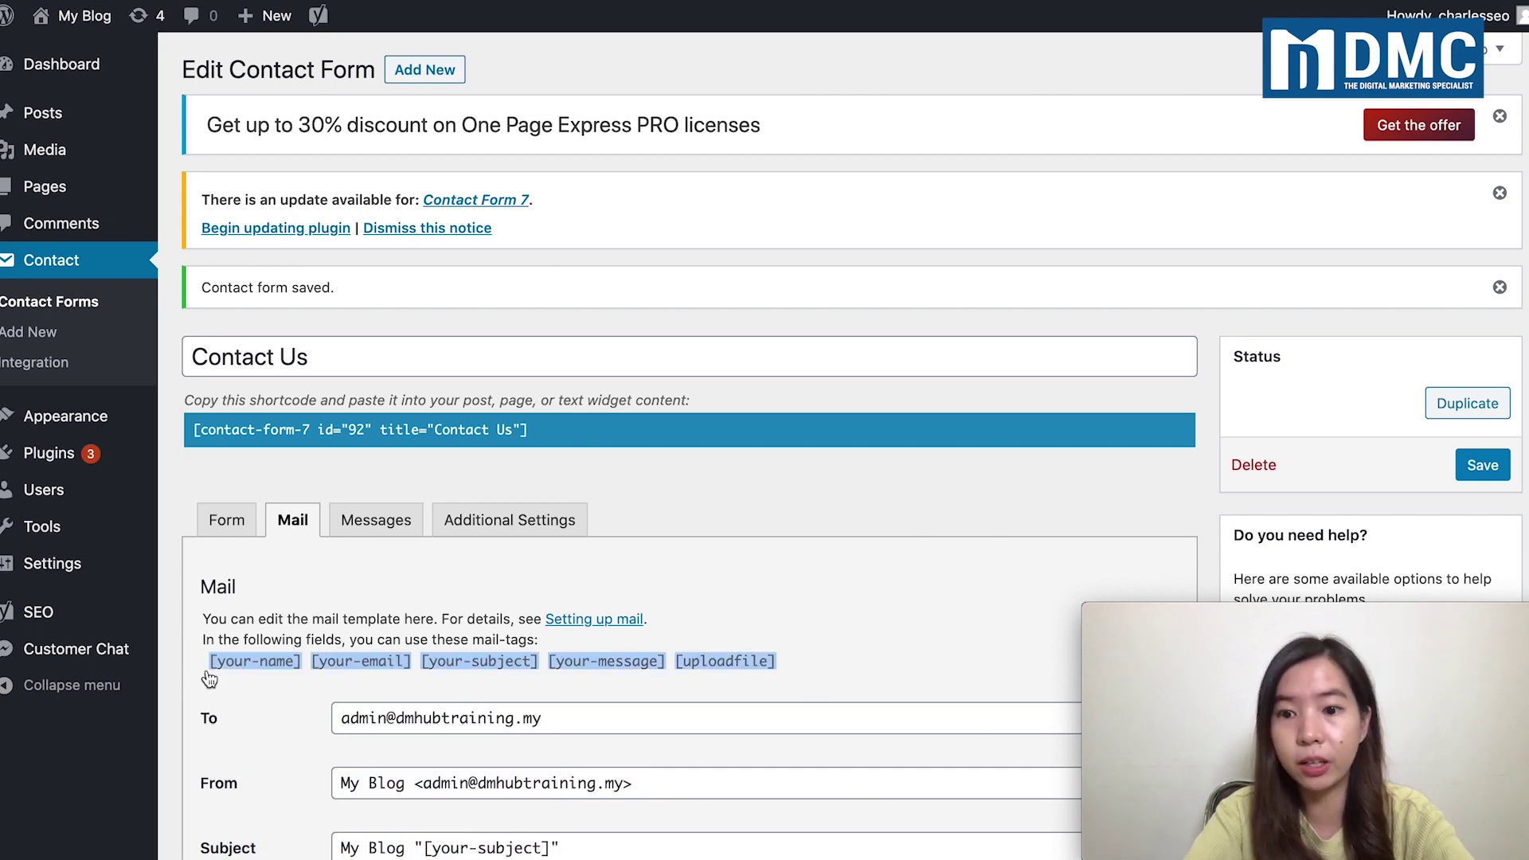
{"action": "scroll", "coordinate": [206, 673], "scroll_direction": "down", "scroll_amount": 10}
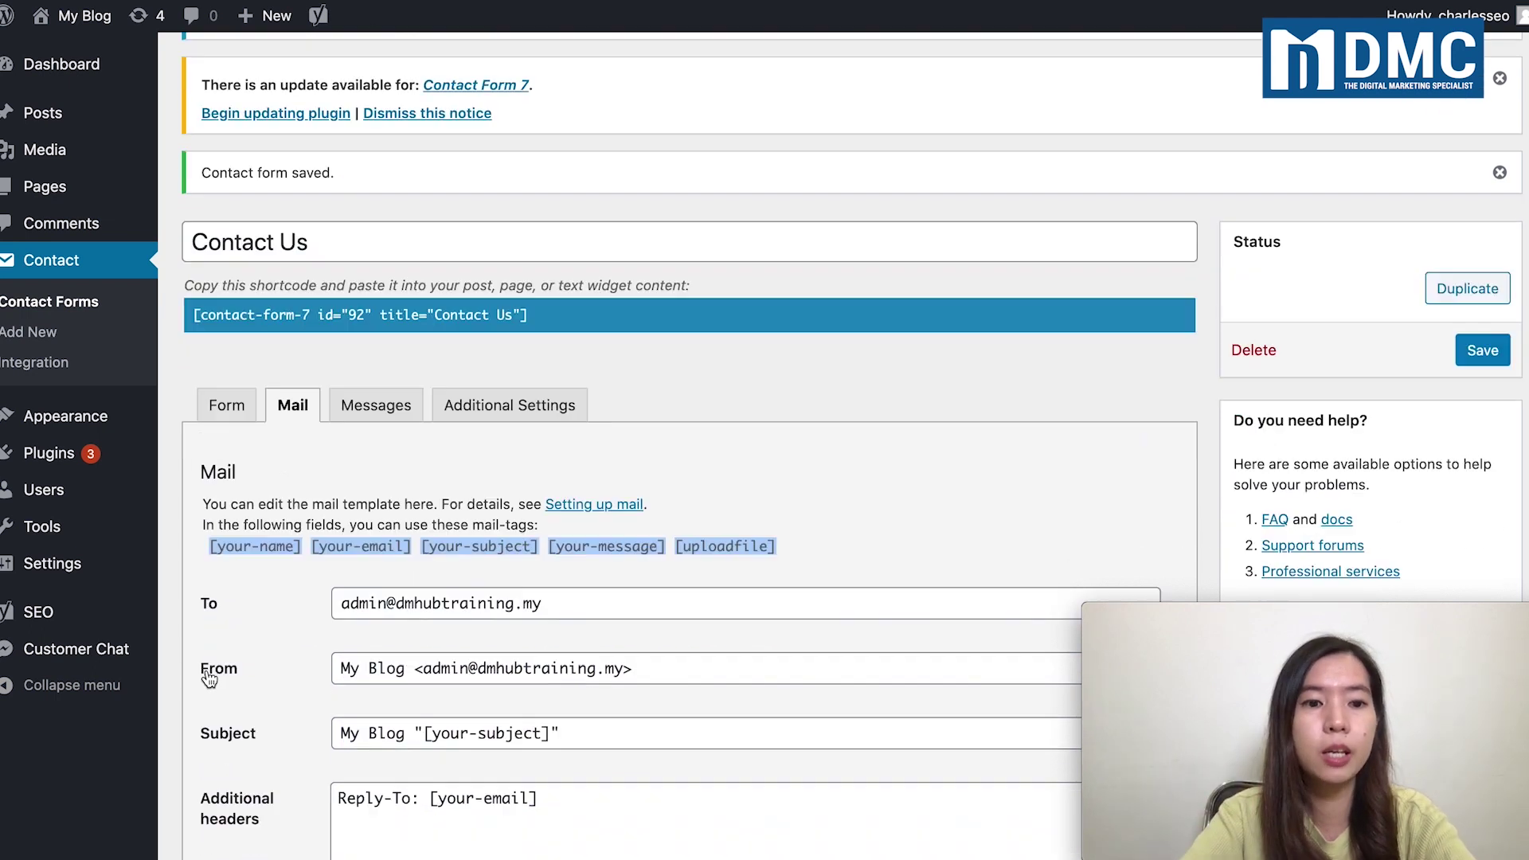